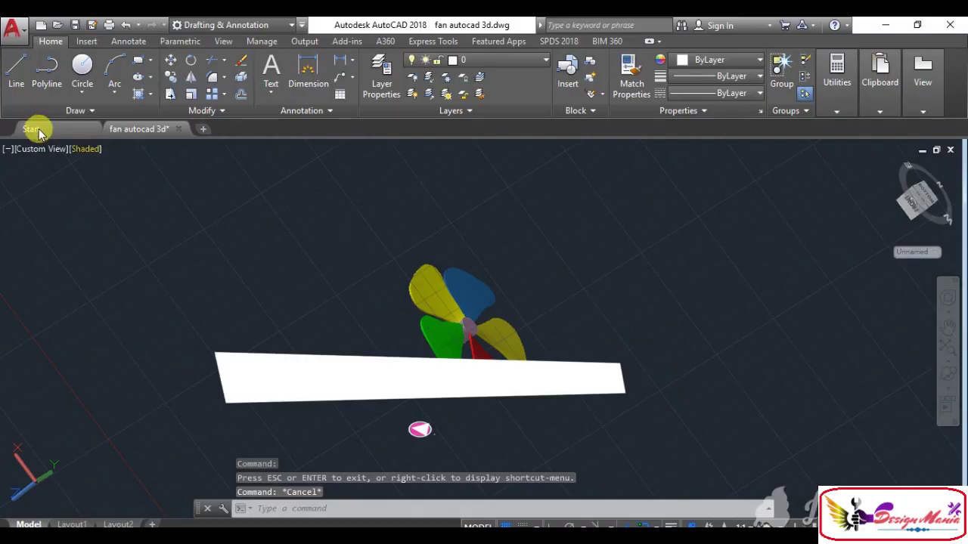
Step: Show the AutoCAD Start page listing recent documents such as 'fan autocad 3d'
left_click(38, 131)
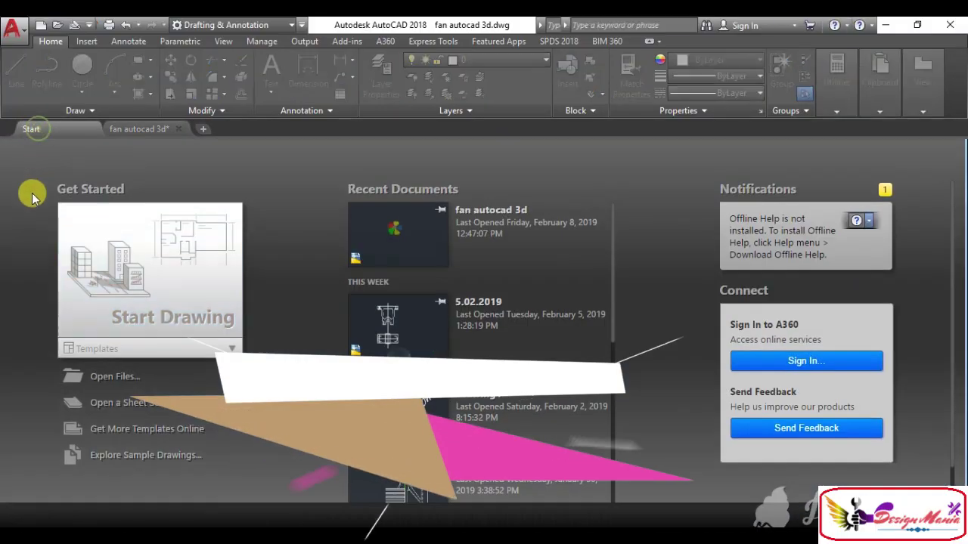
Step: In a new drawing, draw a large circle and a smaller concentric circle
left_click(80, 216)
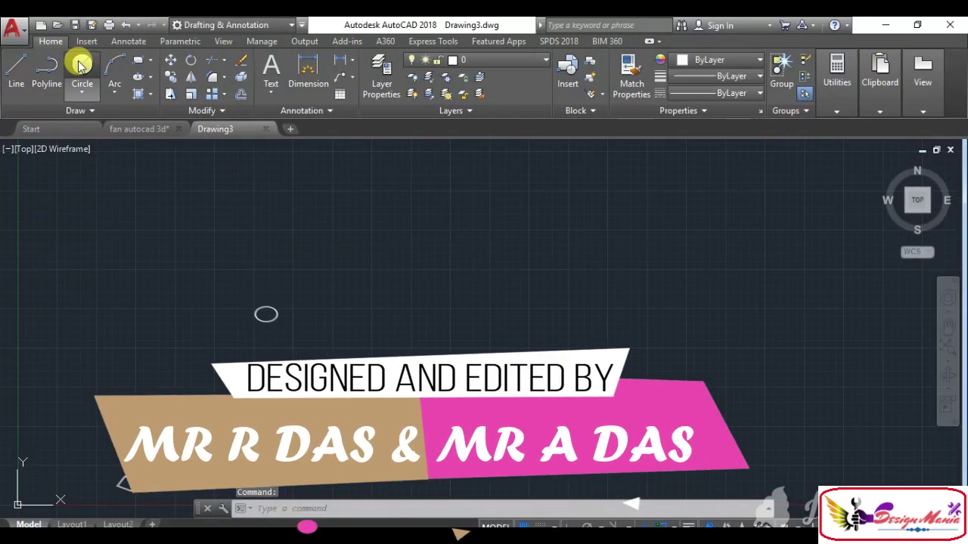
left_click(82, 65)
left_click(285, 252)
left_click(353, 313)
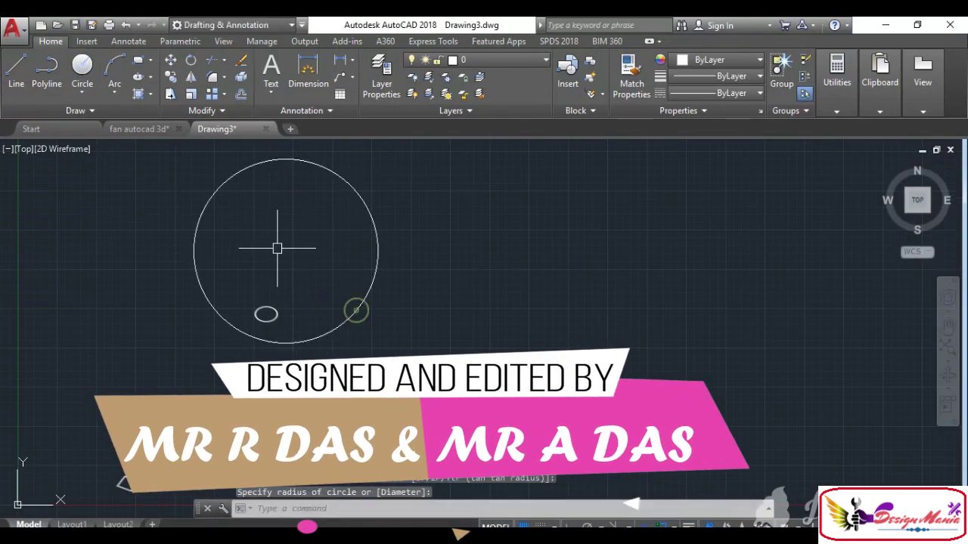
right_click(144, 217)
left_click(182, 224)
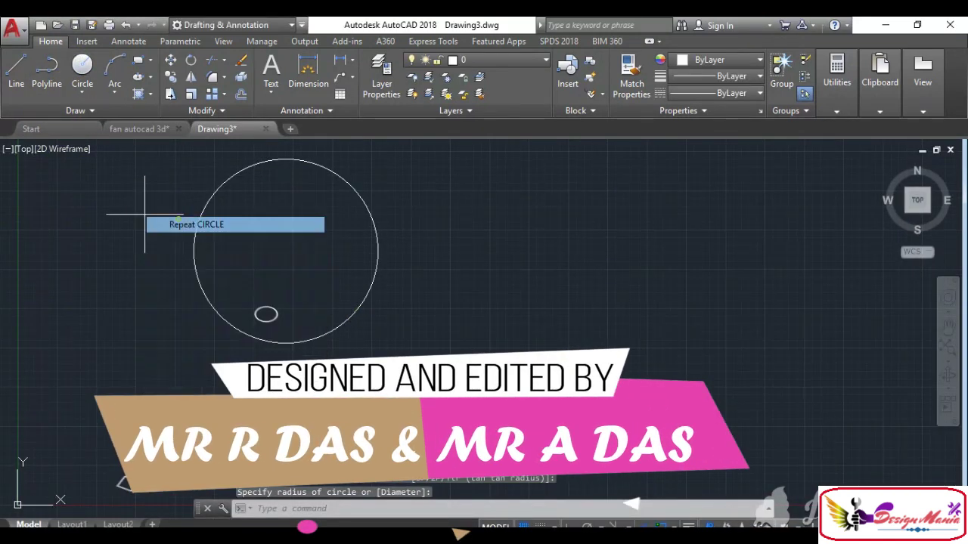
left_click(285, 250)
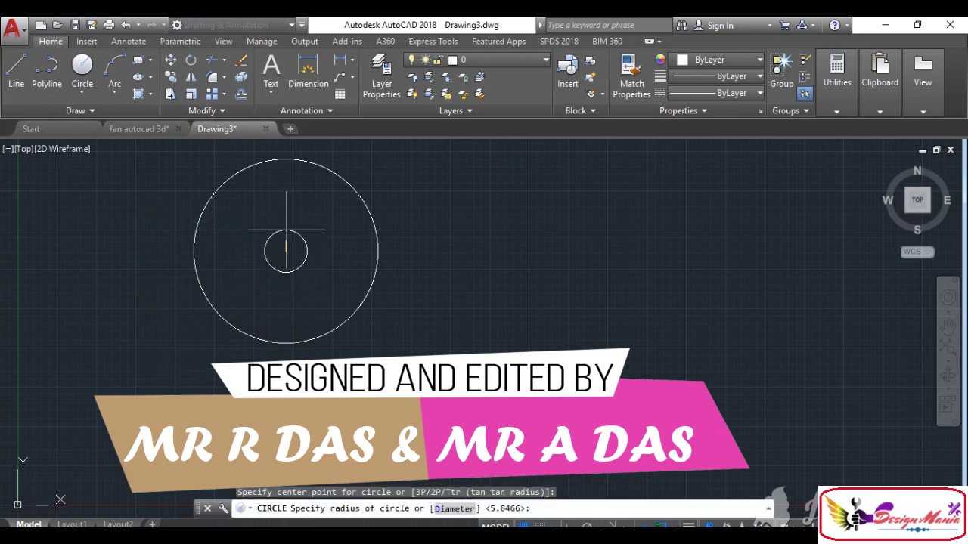
left_click(286, 231)
key("Escape")
Step: Draw a vertical line from the small circle's top to the big circle's top
left_click(28, 67)
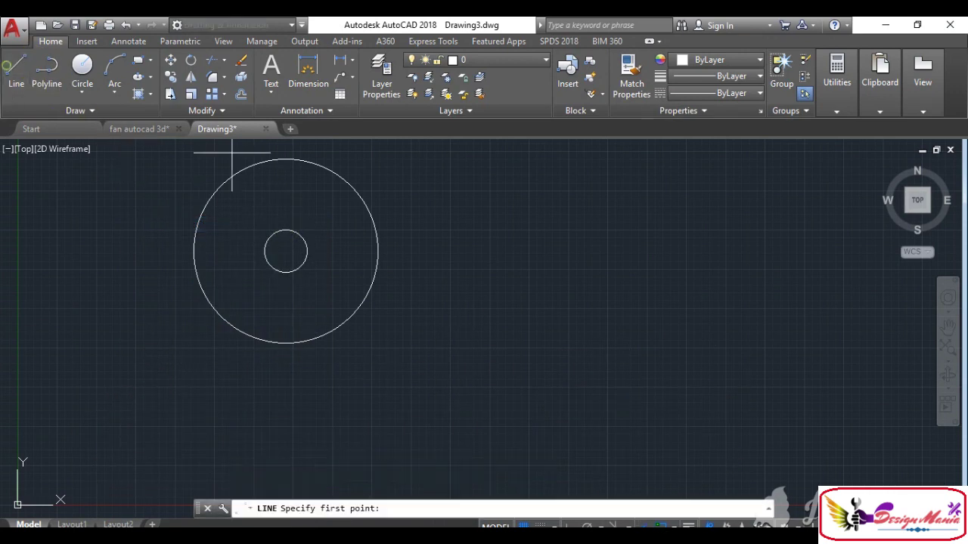
left_click(286, 229)
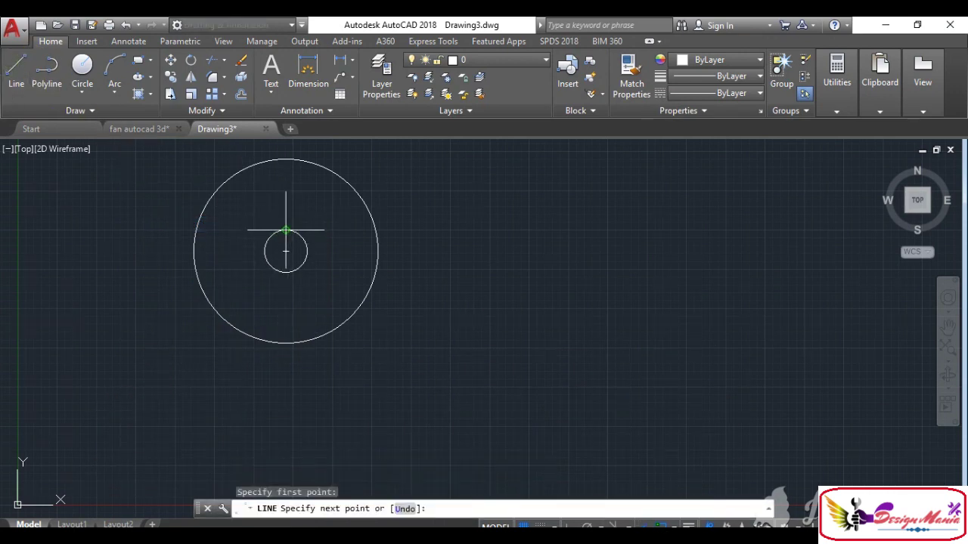
left_click(286, 160)
key("Escape")
Step: Polar-array the line about the circles' centre into 5 evenly spaced spokes
type("AR")
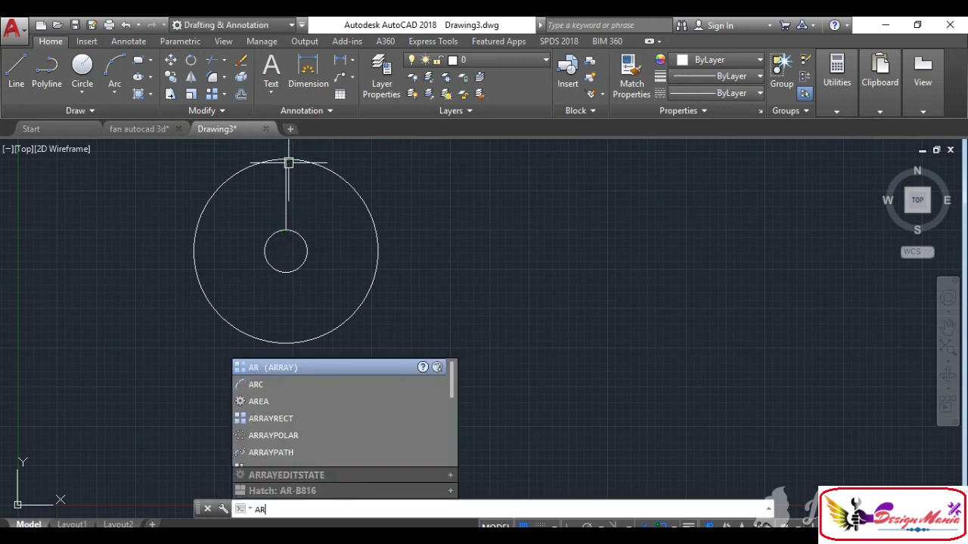
key("Return")
left_click(283, 196)
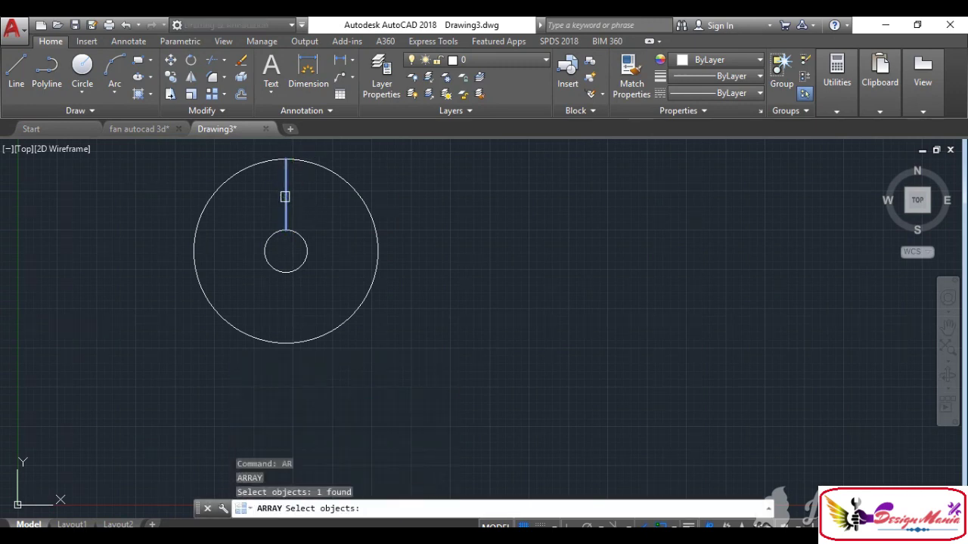
key("Return")
left_click(469, 509)
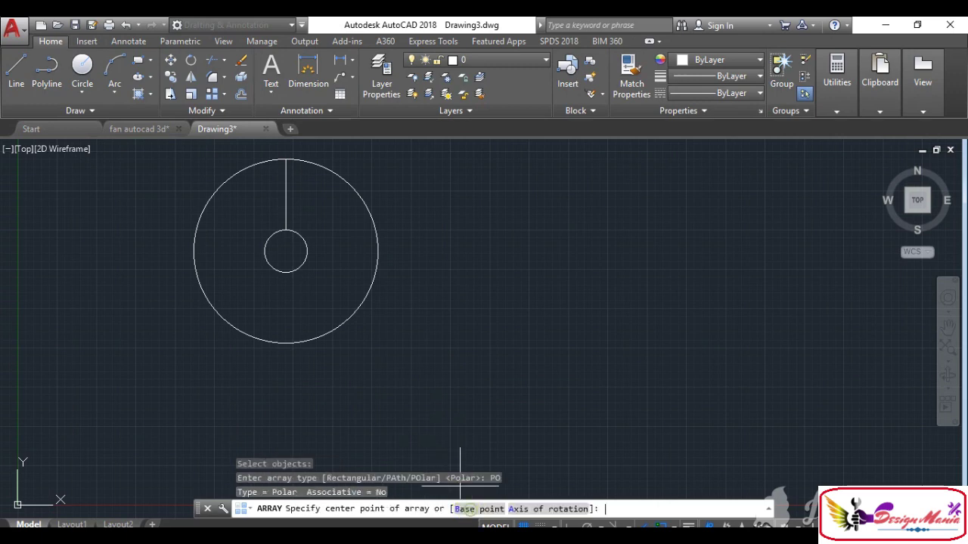
left_click(295, 228)
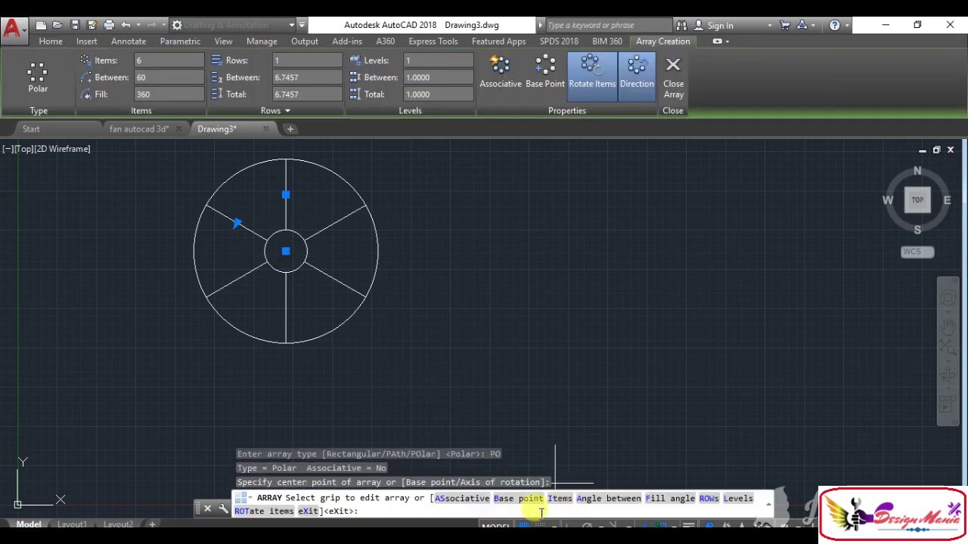
left_click(558, 499)
type("5")
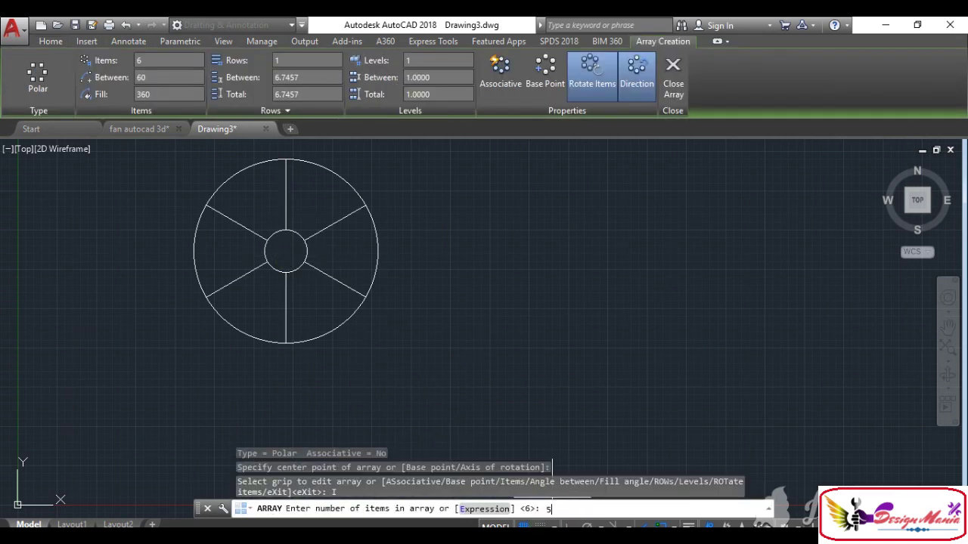
key("Return")
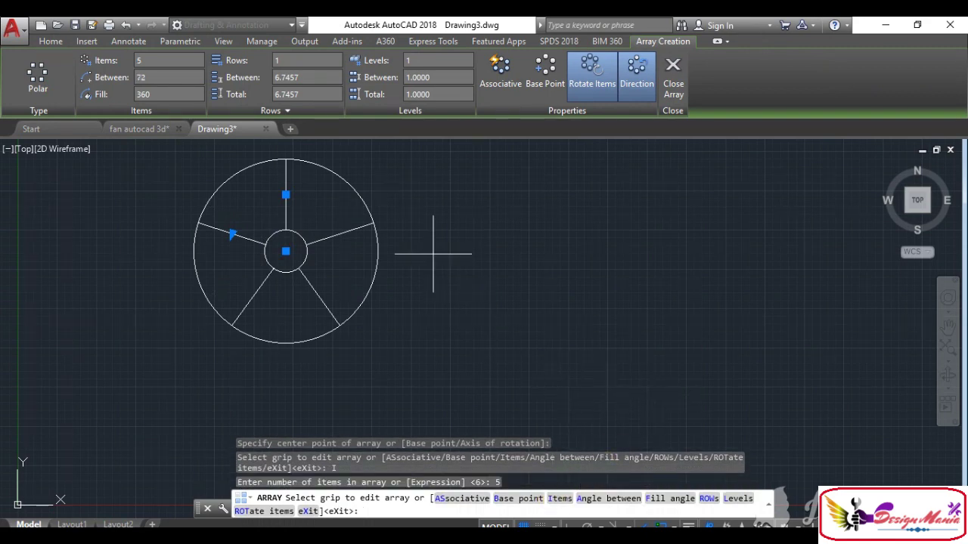
key("Return")
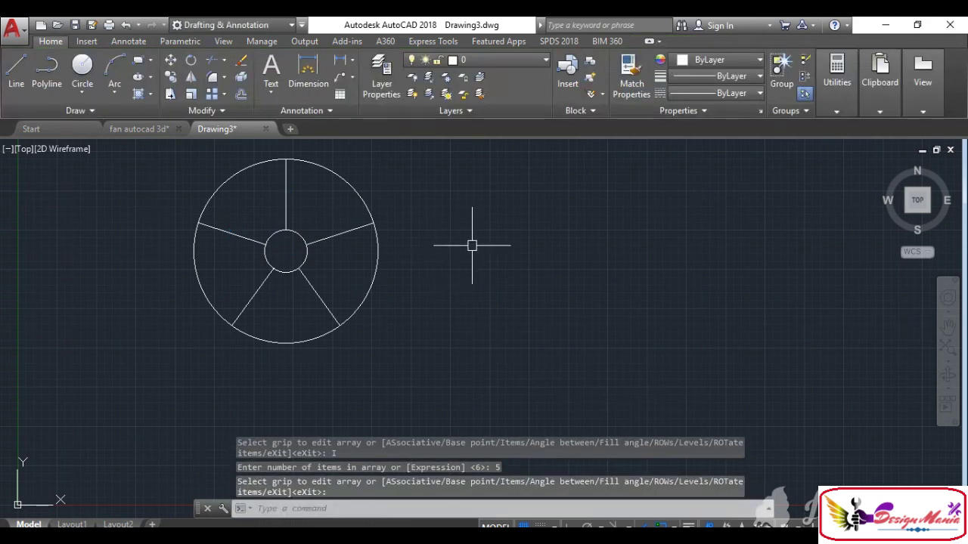
Step: Create a closed boundary polyline inside the right-hand wedge of the wheel
type("BO")
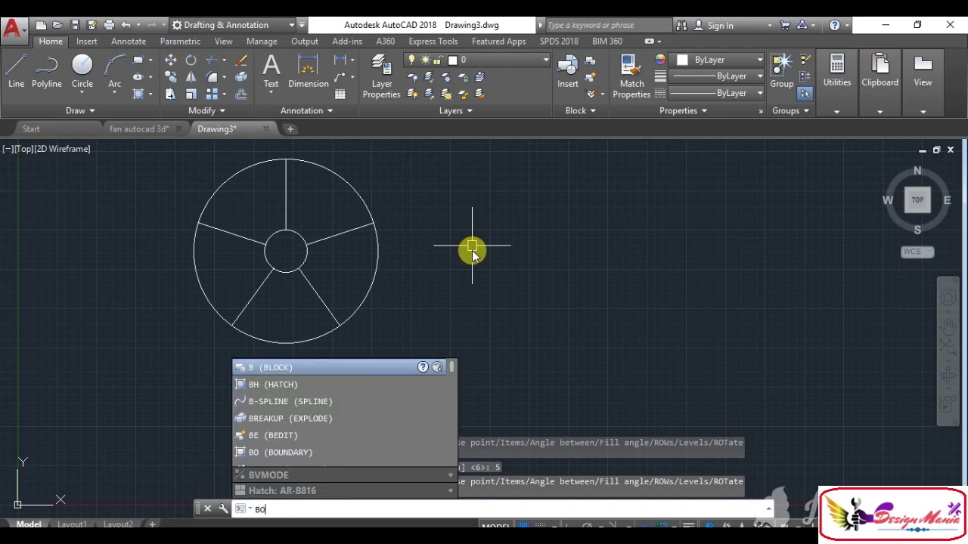
key("Return")
left_click(401, 127)
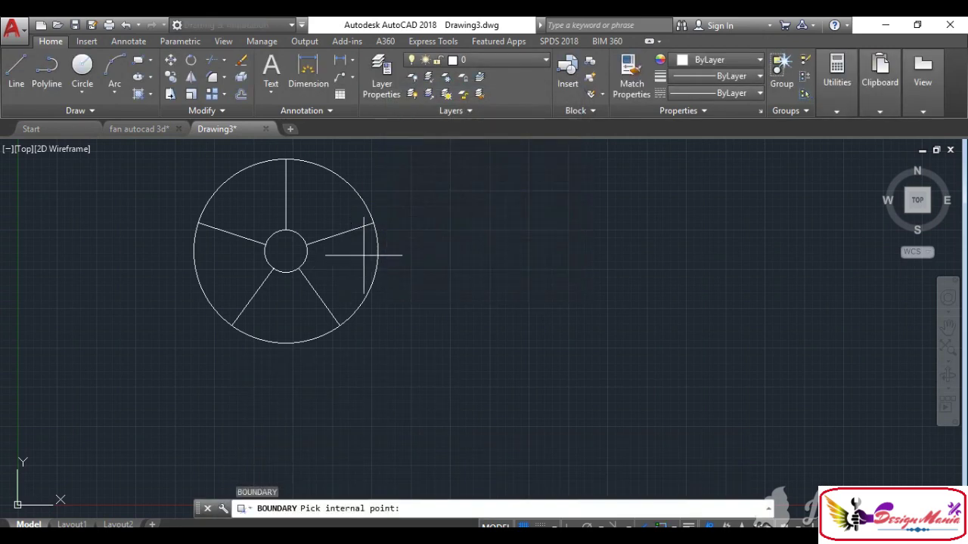
left_click(350, 274)
key("Return")
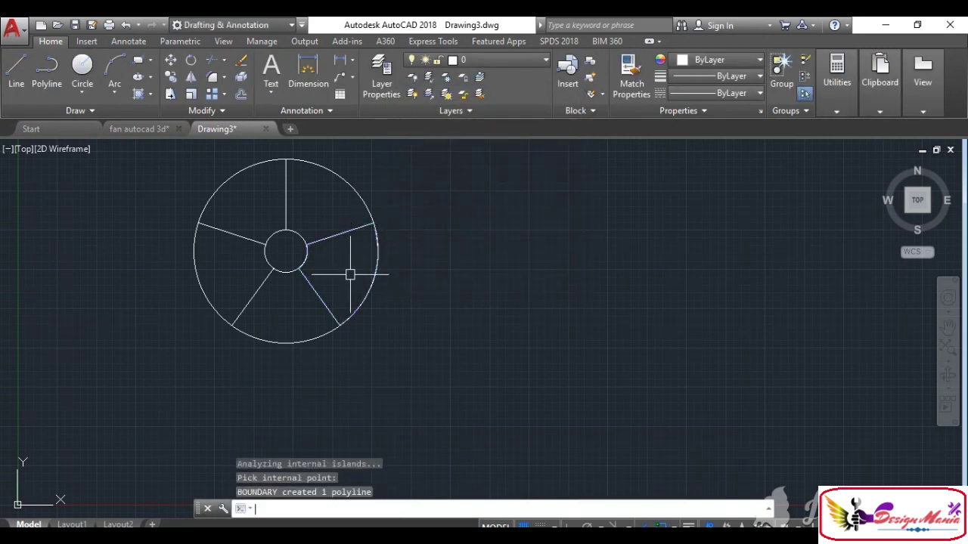
Step: Move the wedge outline from the fan centre far off to the right
type("m")
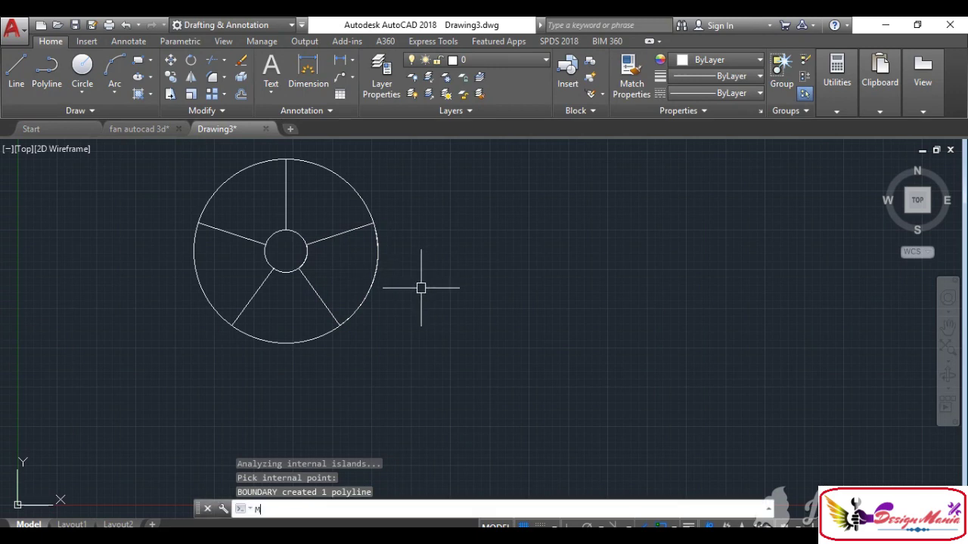
key("Return")
left_click(376, 273)
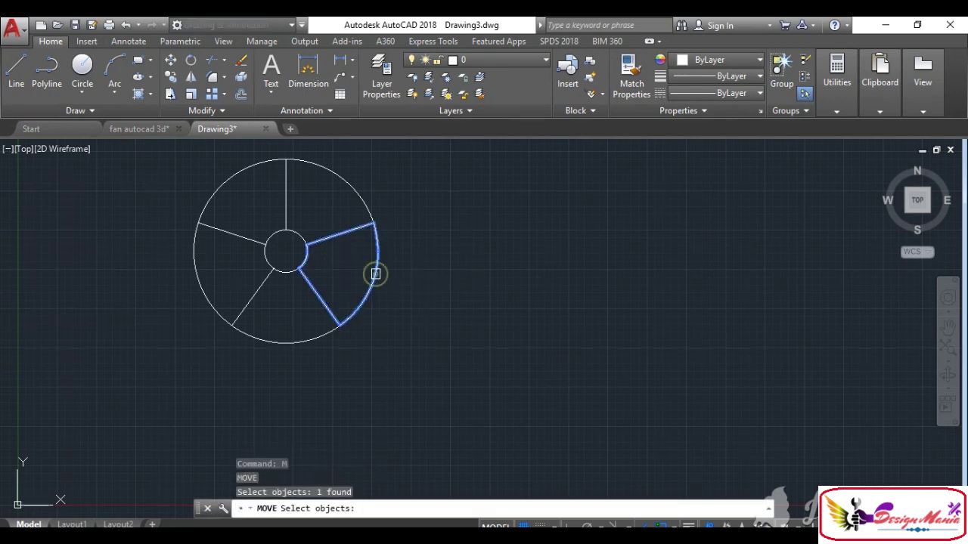
key("Return")
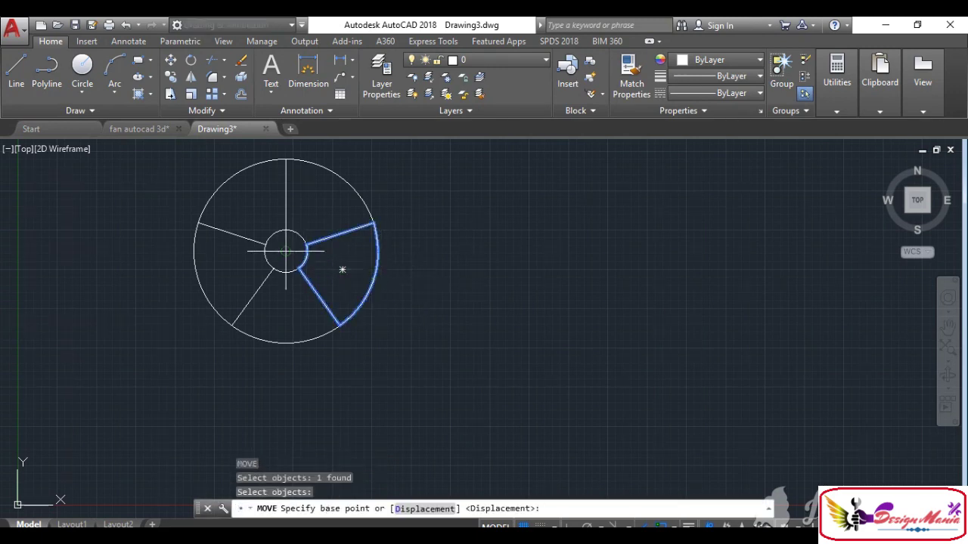
left_click(285, 251)
scroll(681, 257, "down", 3)
scroll(726, 264, "down", 4)
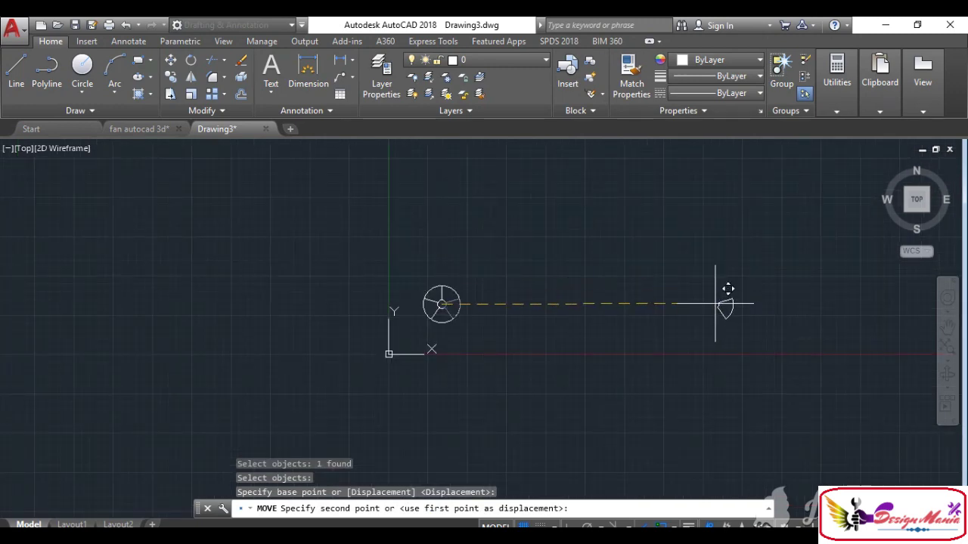
left_click(716, 303)
scroll(723, 302, "up", 3)
scroll(726, 284, "up", 4)
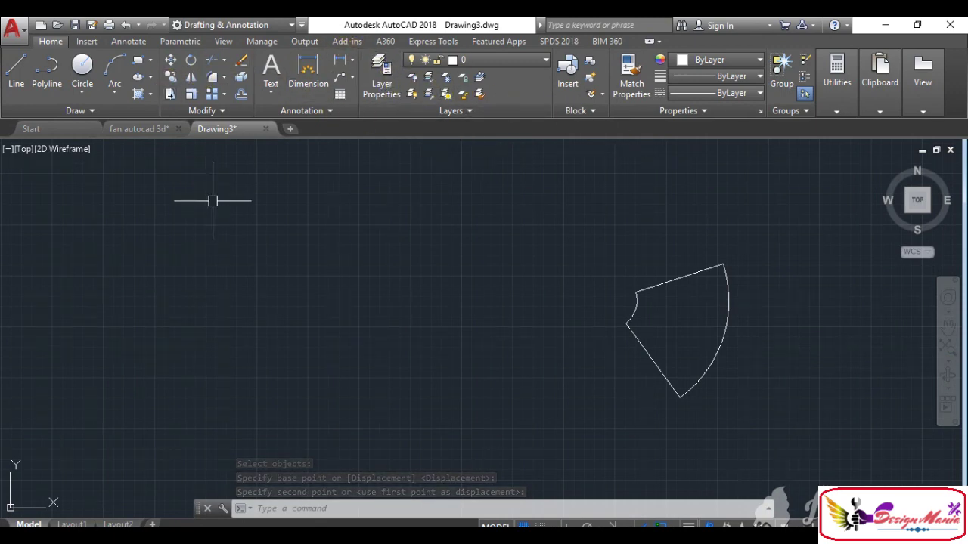
Step: Fillet the corner between the wedge's top edge and outer arc with a picked radius
type("f")
key("Return")
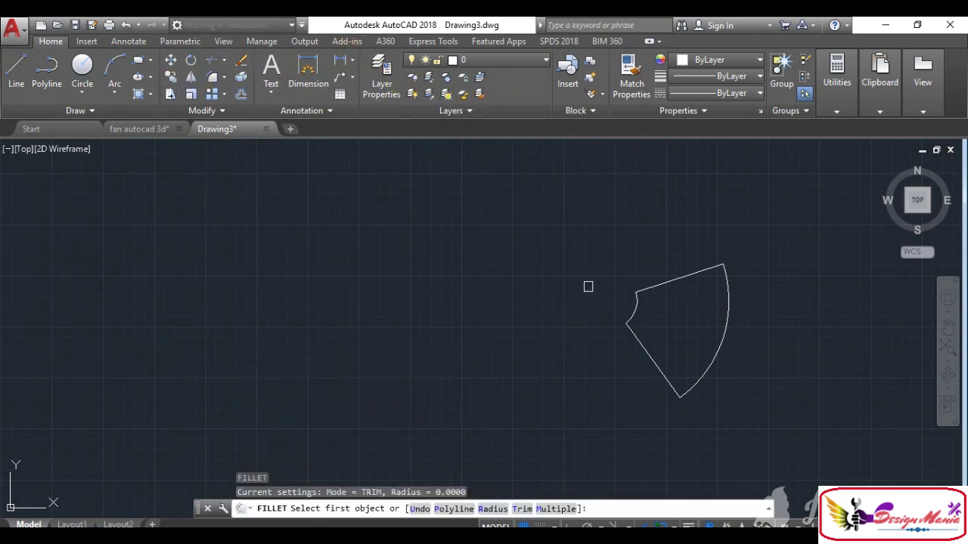
left_click(497, 512)
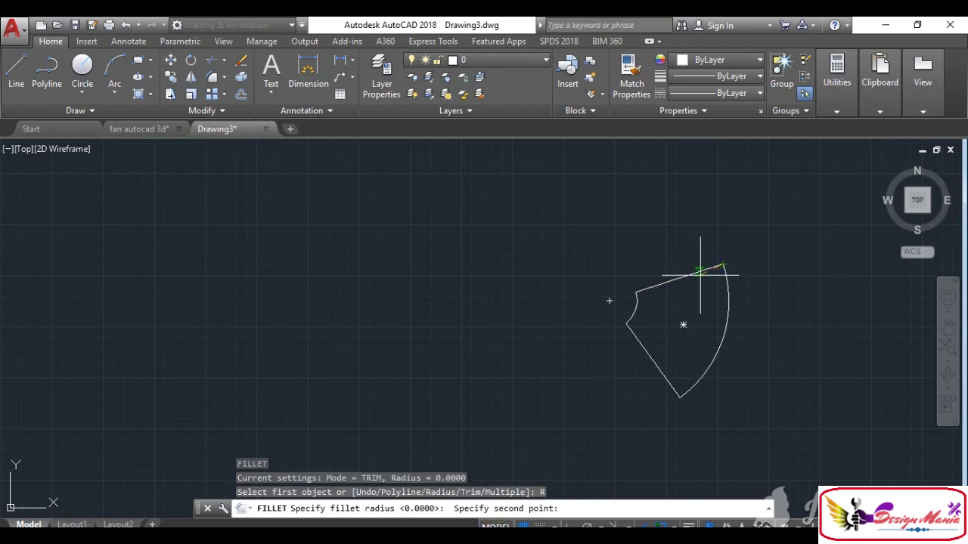
scroll(711, 261, "up", 3)
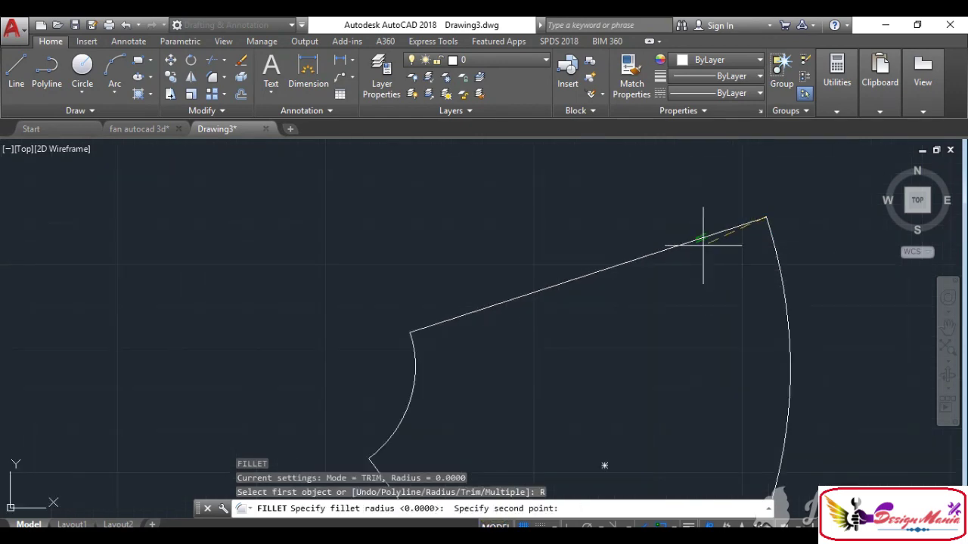
left_click(680, 245)
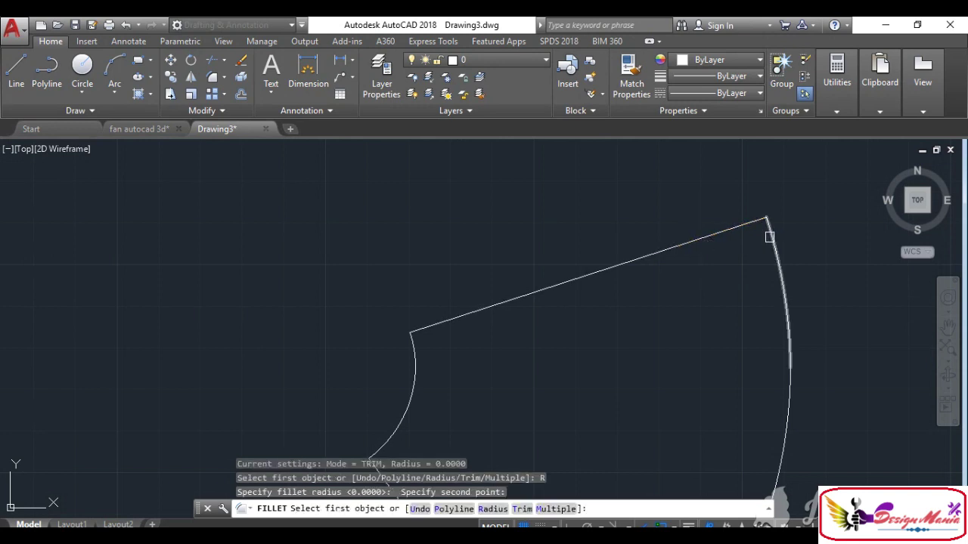
left_click(722, 236)
left_click(771, 237)
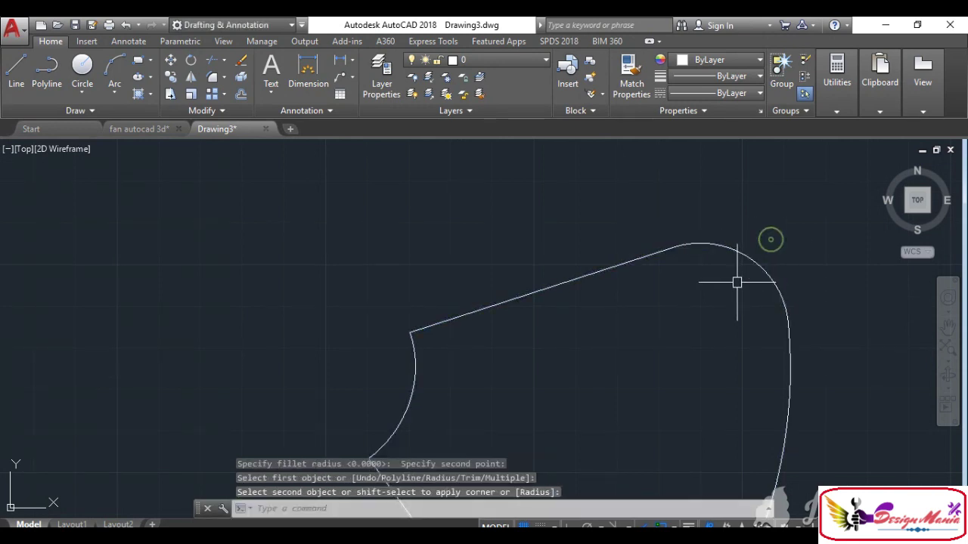
scroll(737, 277, "up", 5)
scroll(734, 281, "down", 3)
scroll(628, 305, "down", 2)
Step: Fillet the bottom corner between the straight edge and arc with a new radius
right_click(629, 305)
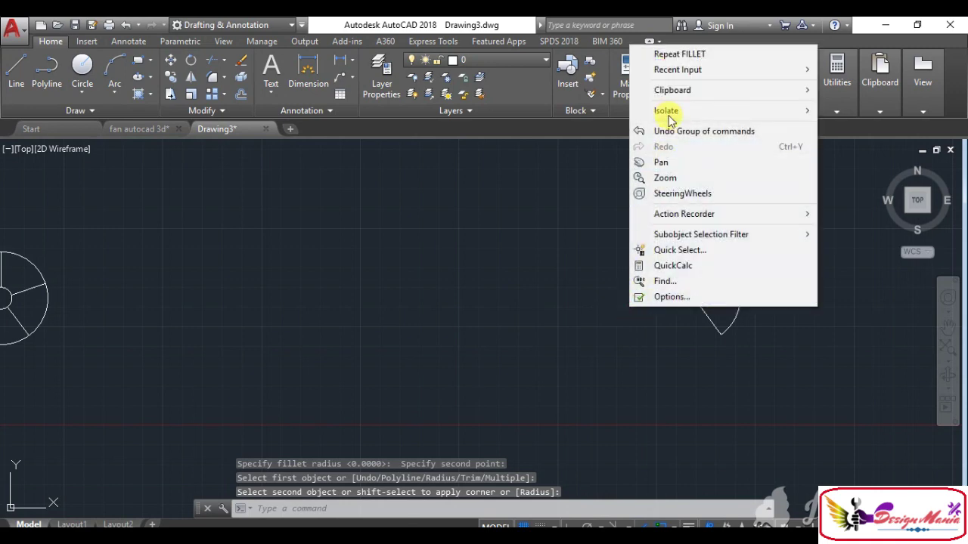
left_click(678, 54)
left_click(493, 509)
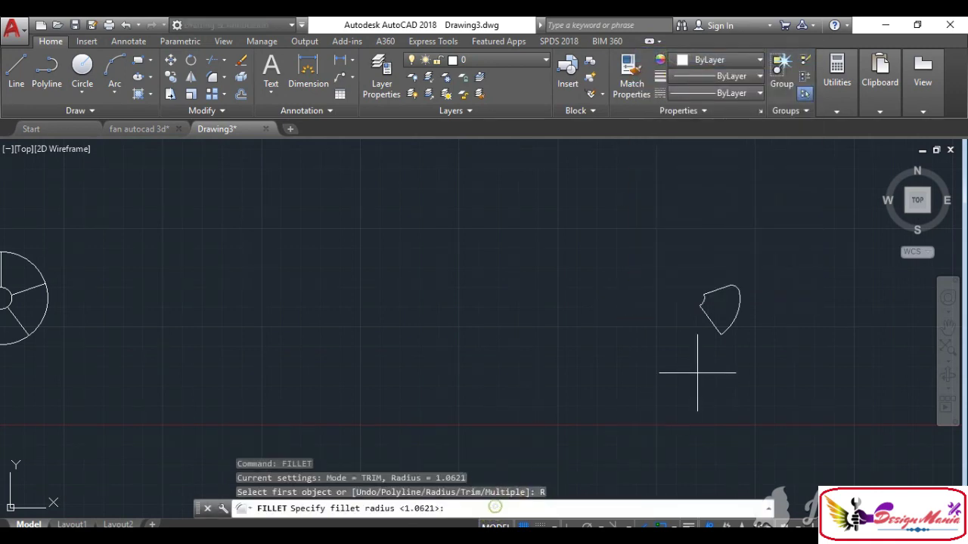
scroll(725, 335, "up", 5)
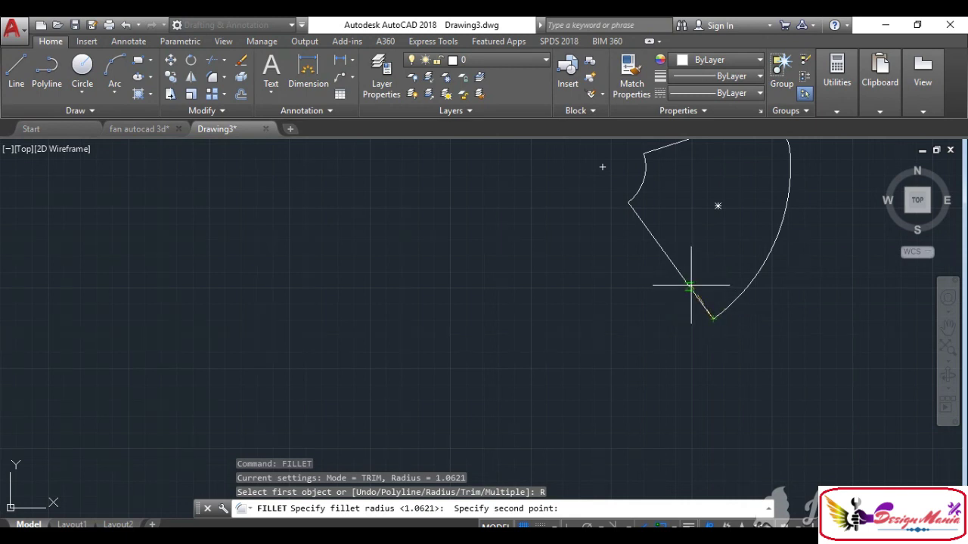
left_click(692, 291)
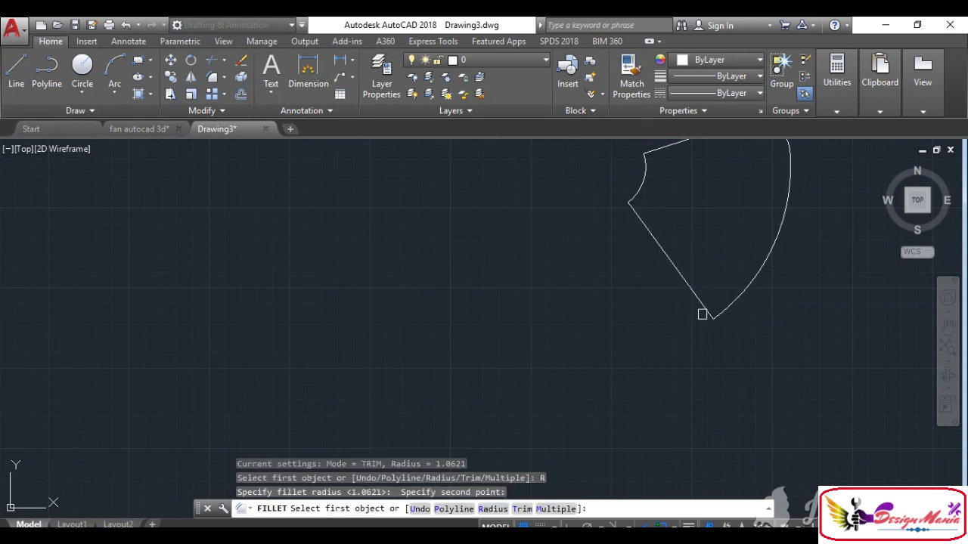
left_click(706, 308)
left_click(710, 305)
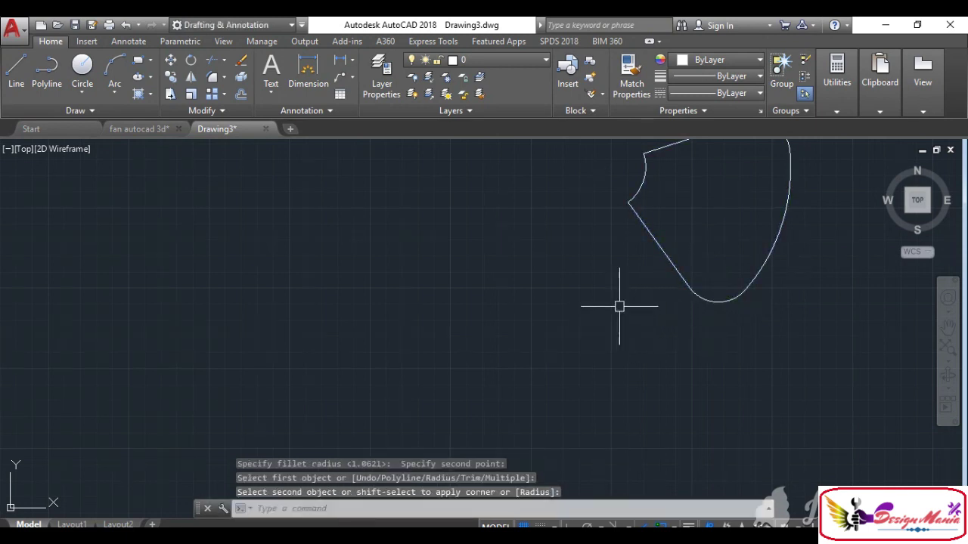
scroll(623, 313, "down", 5)
Step: Explode the blade outline, then window-select and join its 8 pieces into one polyline
left_click(81, 64)
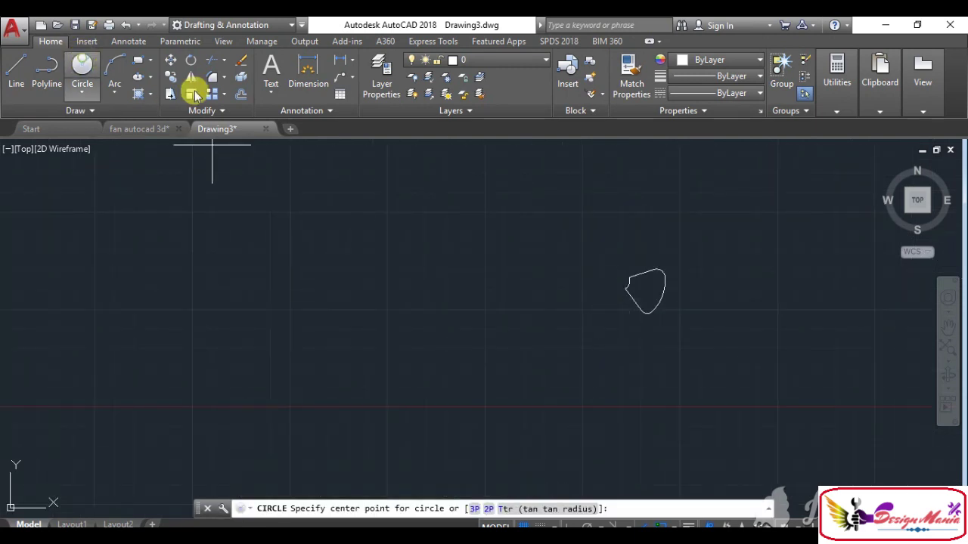
key("Escape")
key("Escape")
left_click(639, 277)
mouse_move(630, 280)
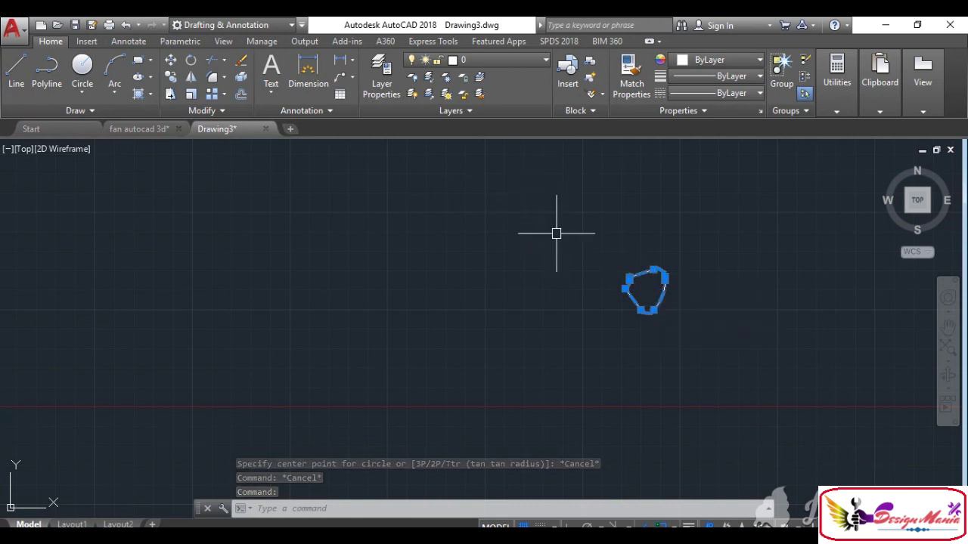
type("x")
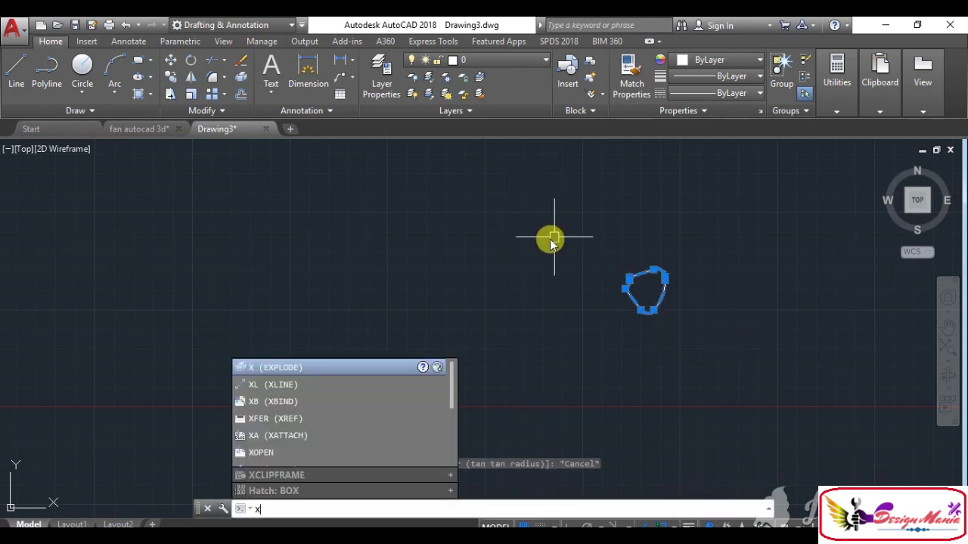
key("Return")
left_click(585, 231)
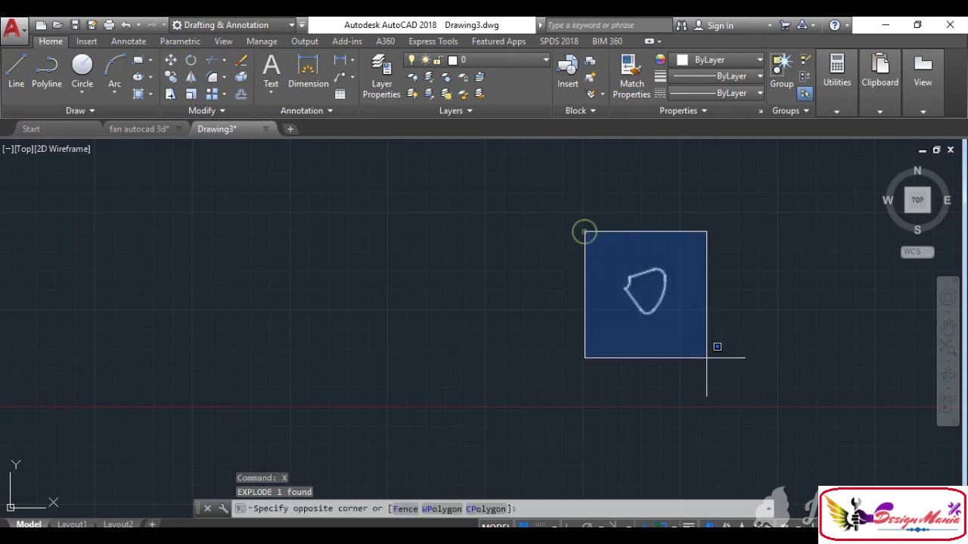
left_click(706, 357)
type("J")
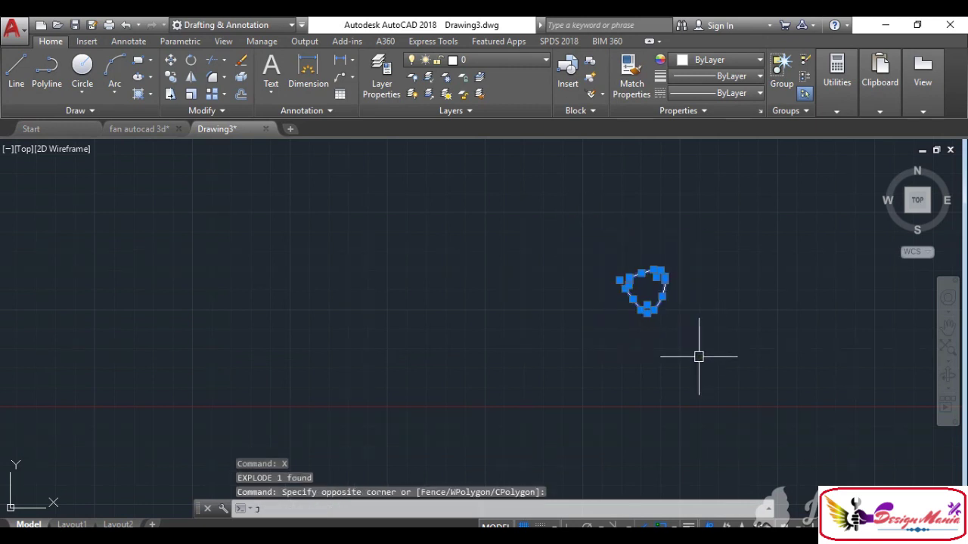
key("Return")
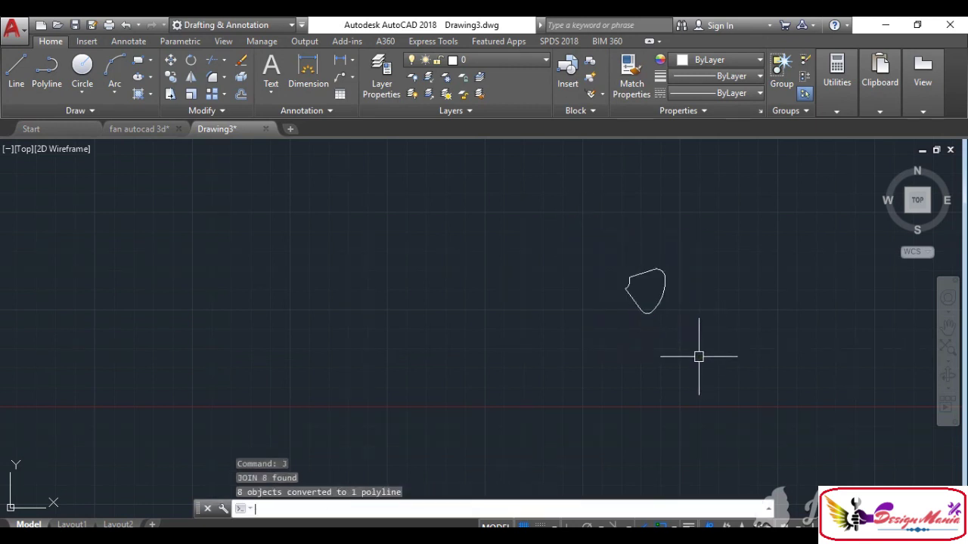
scroll(579, 216, "up", 5)
scroll(579, 216, "down", 5)
scroll(579, 216, "up", 3)
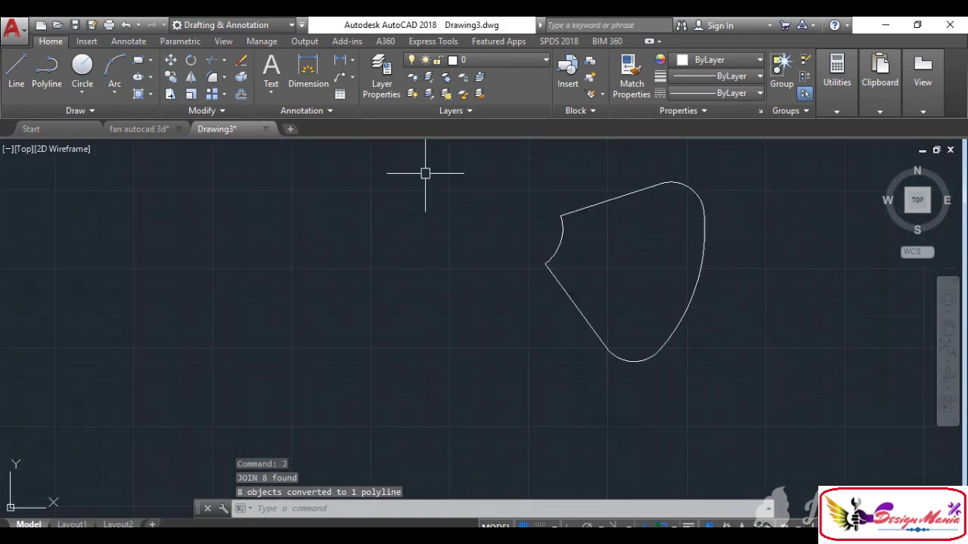
Step: Draw a hub circle beside the blade outline's narrow inner edge
left_click(83, 65)
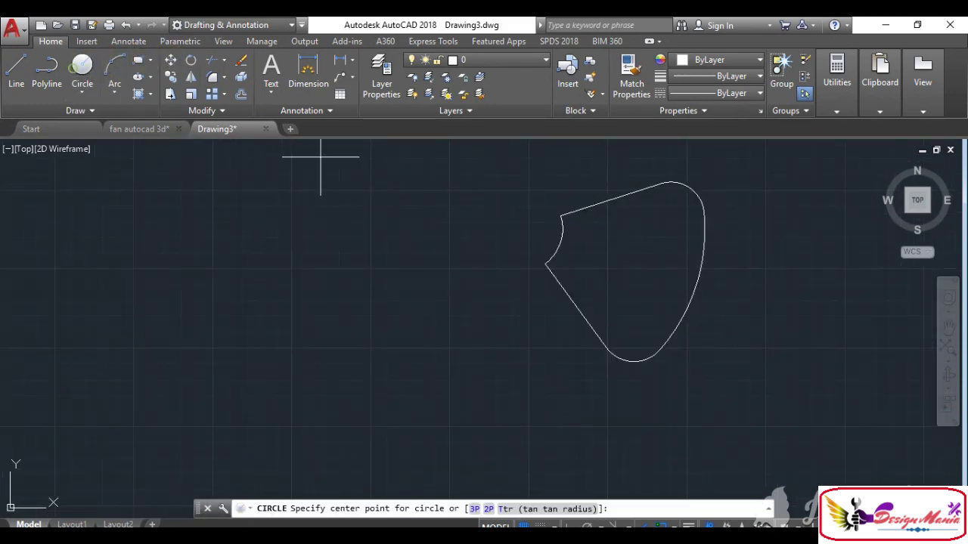
left_click(520, 229)
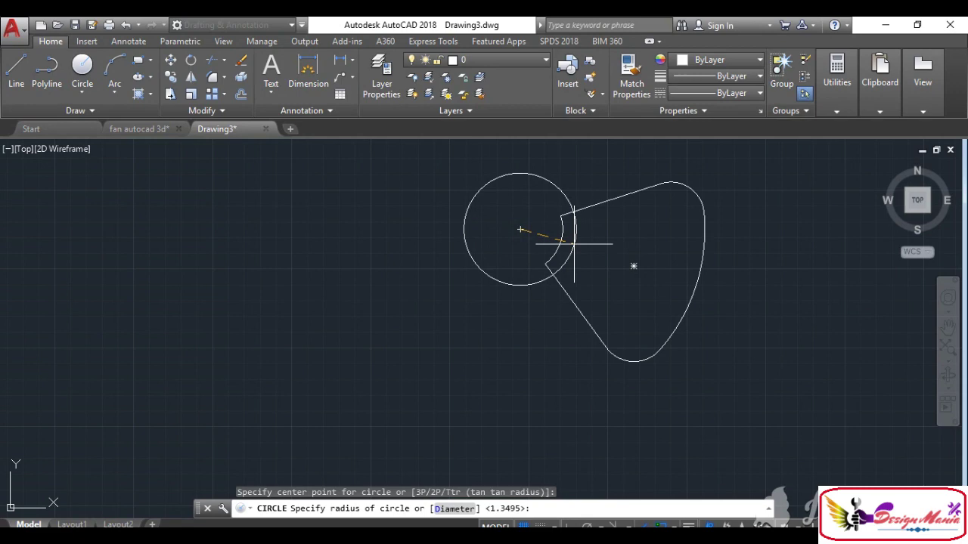
left_click(571, 241)
key("Escape")
left_click(557, 248)
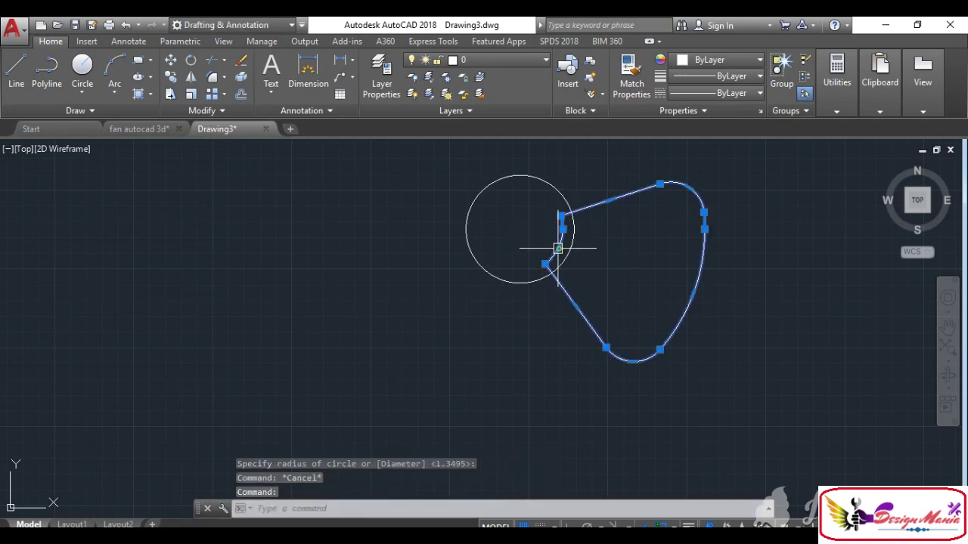
key("Escape")
scroll(522, 318, "down", 3)
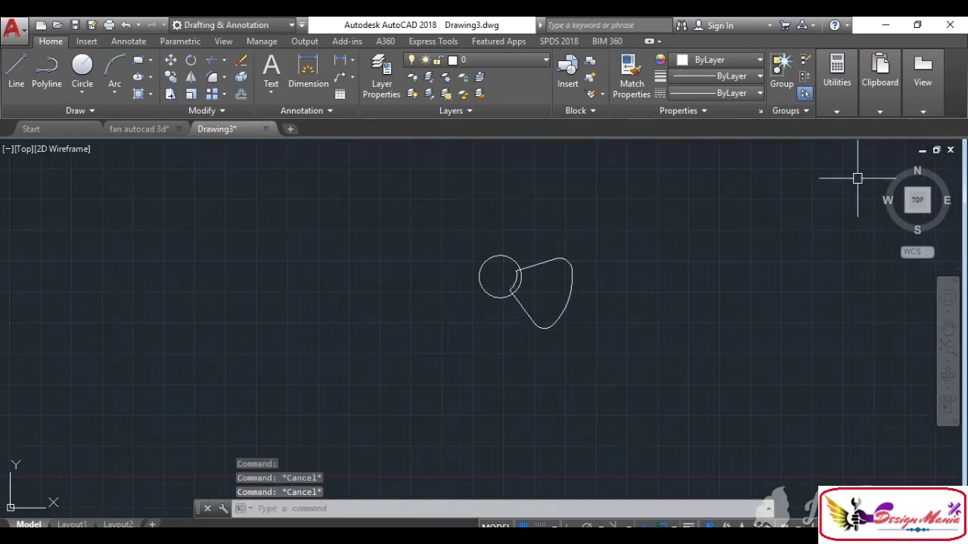
Step: Switch to NW Isometric view and erase the original 7-object wheel sketch
left_click(908, 189)
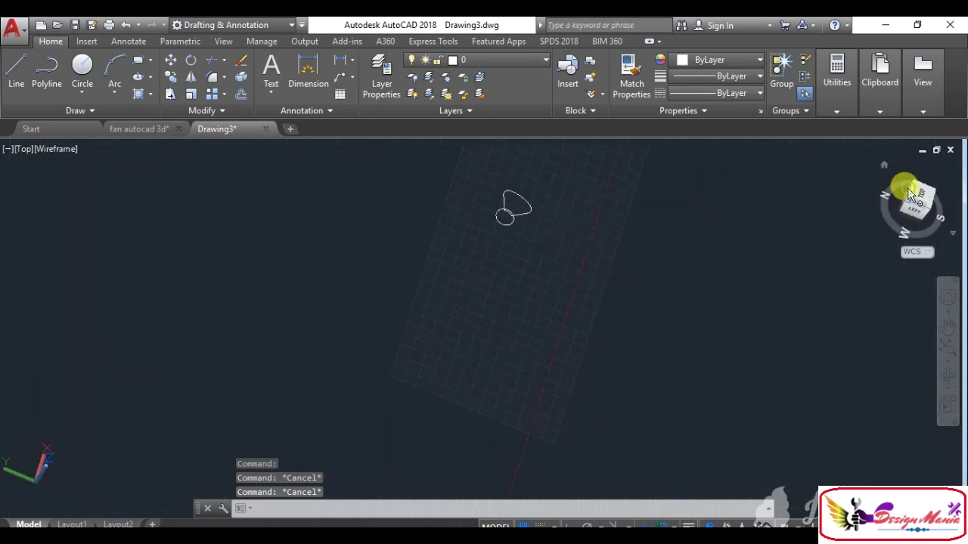
scroll(345, 257, "down", 3)
scroll(345, 257, "up", 2)
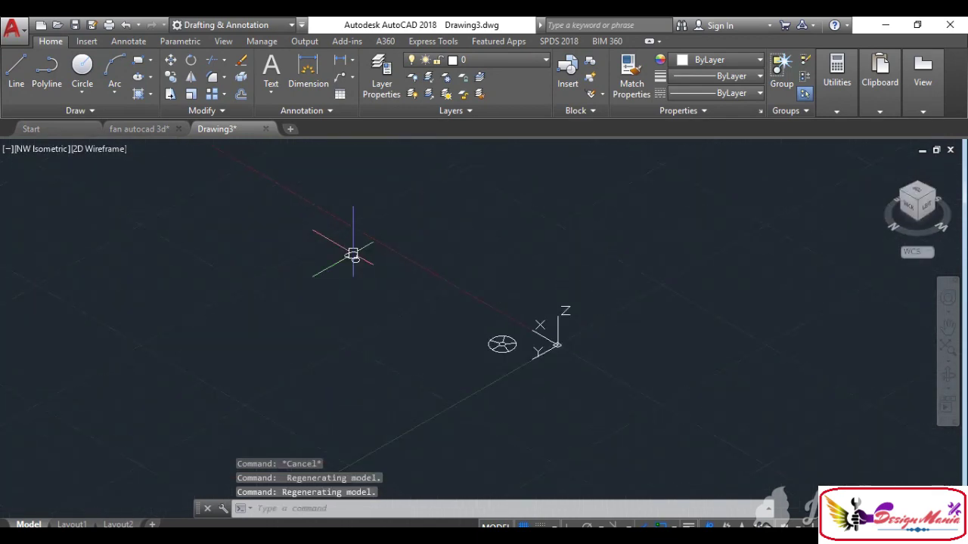
scroll(344, 257, "up", 2)
left_click(561, 337)
left_click(635, 435)
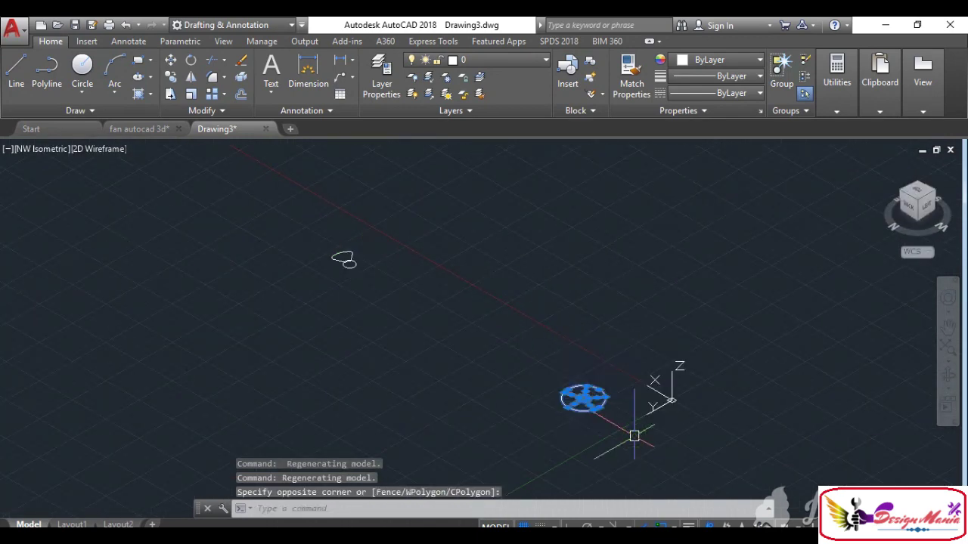
key("Delete")
scroll(331, 254, "up", 2)
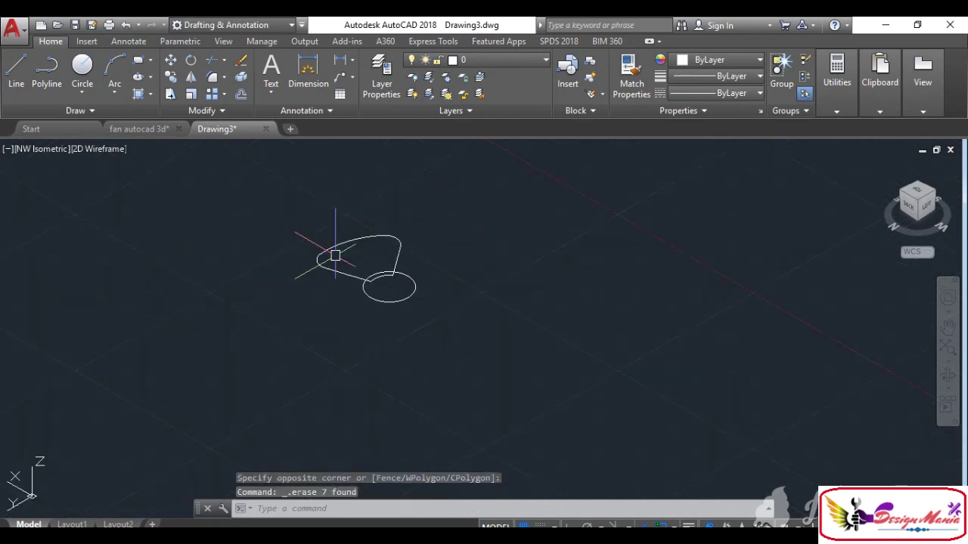
scroll(363, 261, "up", 3)
scroll(421, 281, "up", 2)
Step: Create a 0.4-turn helix centred on the hub circle, using its edge as the radius
scroll(422, 297, "down", 1)
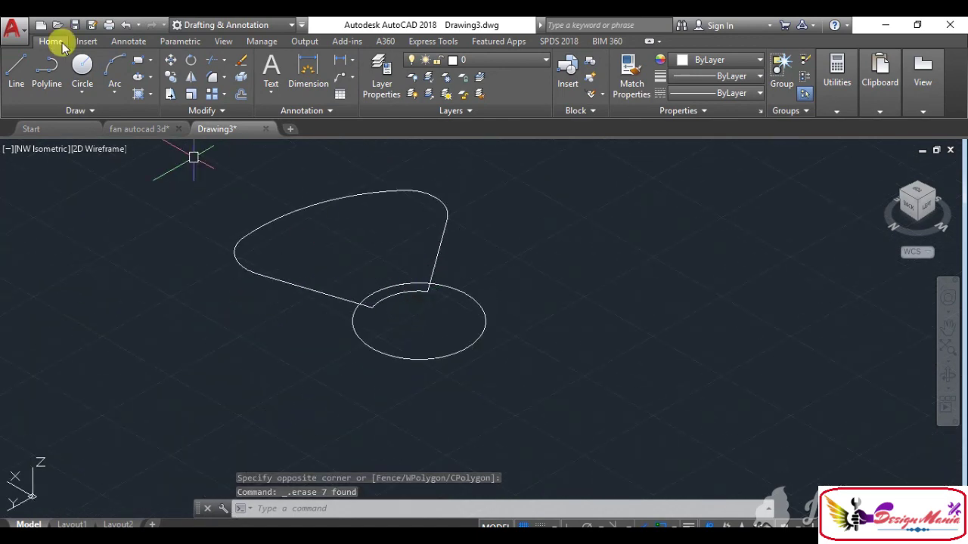
left_click(89, 112)
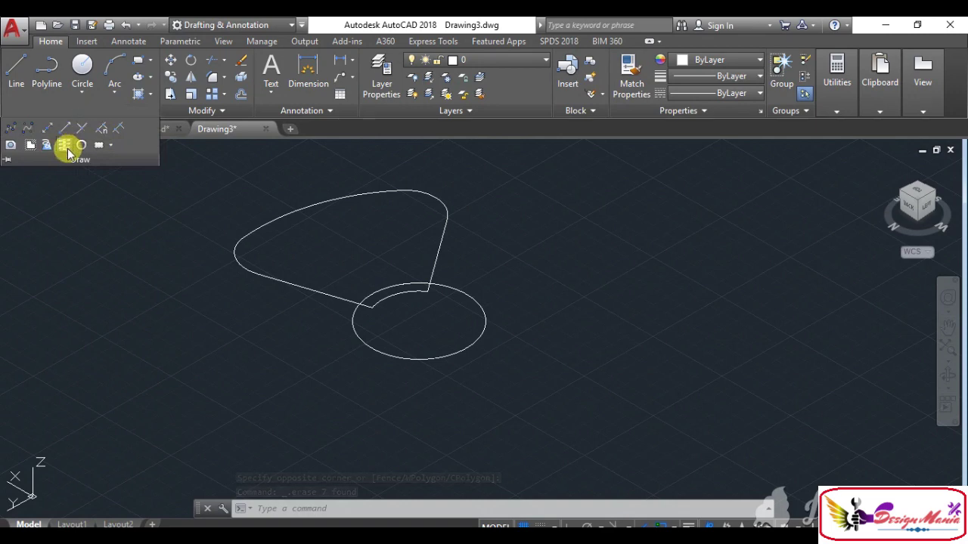
left_click(65, 145)
left_click(419, 321)
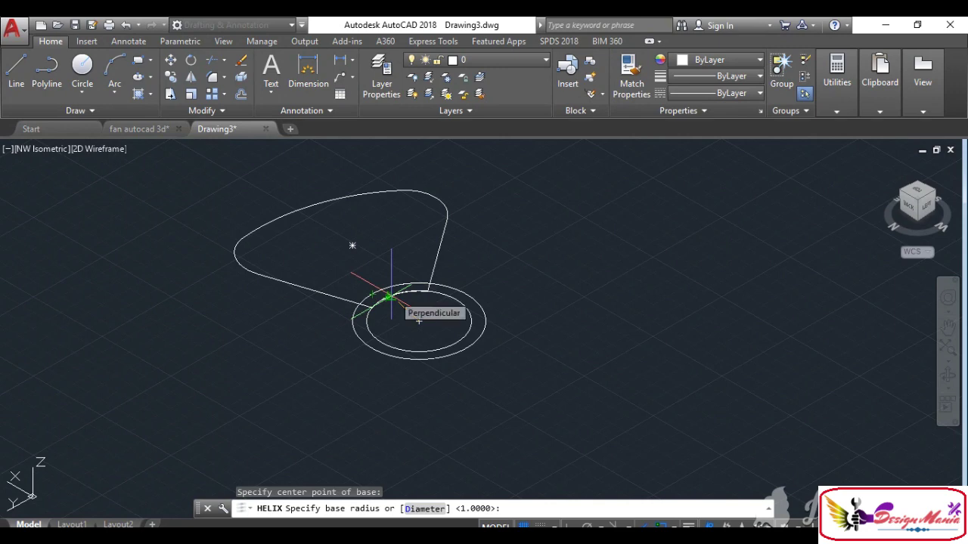
left_click(387, 297)
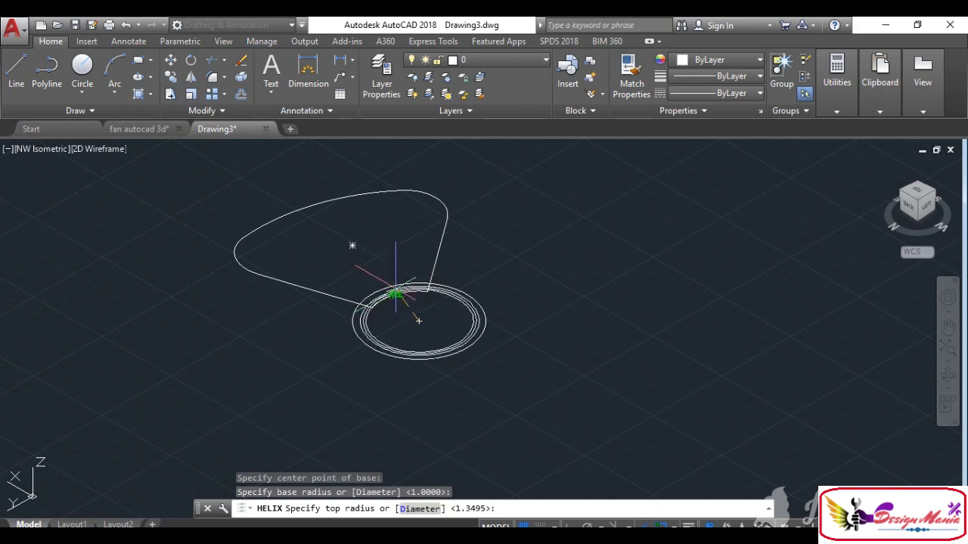
left_click(394, 293)
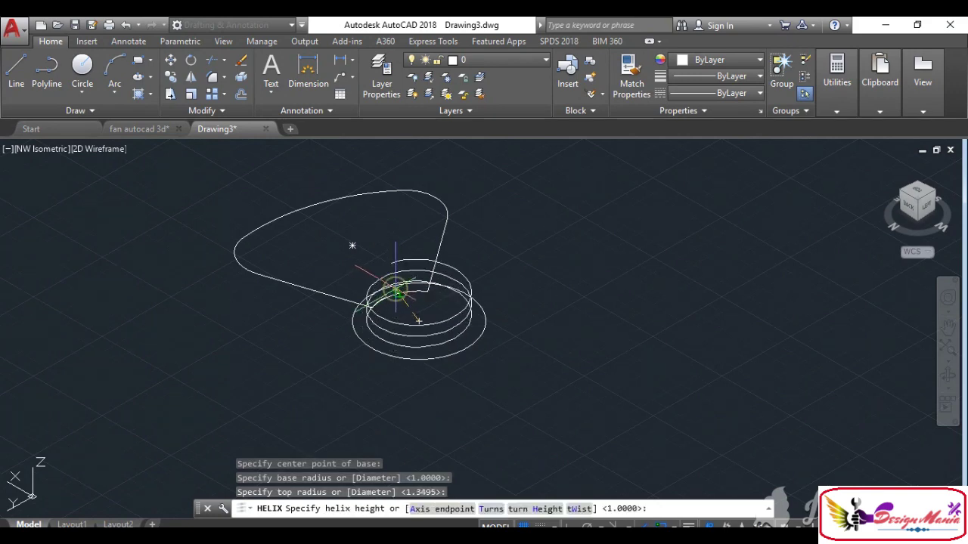
left_click(492, 509)
type(".4")
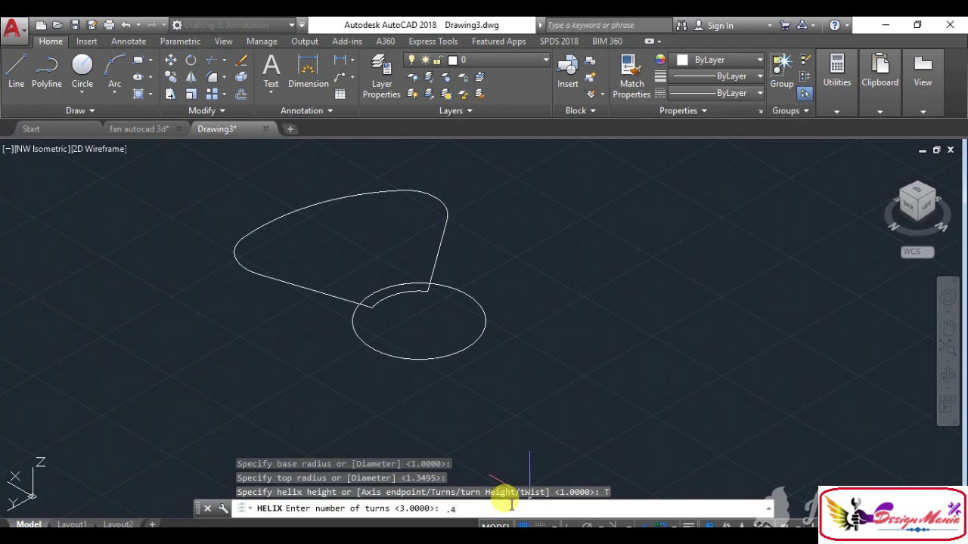
key("Return")
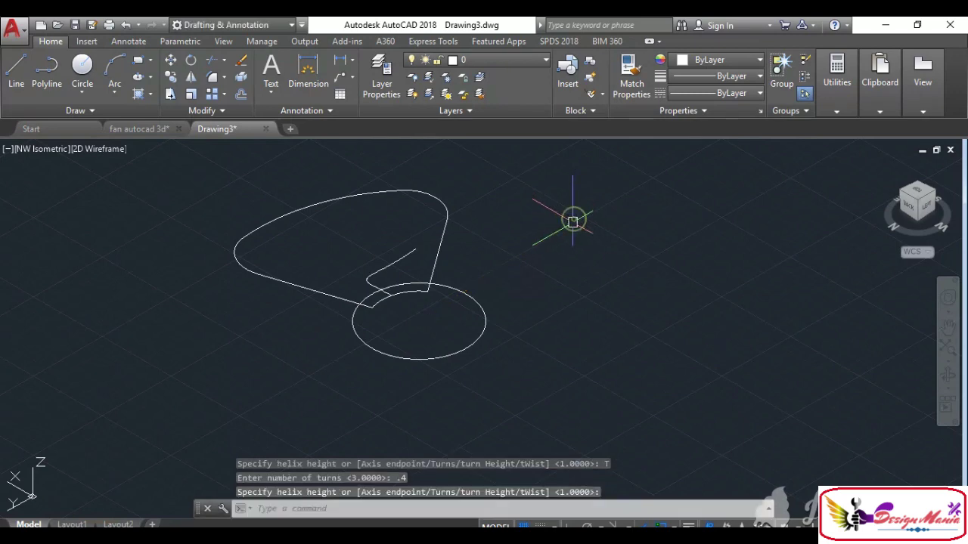
key("Escape")
scroll(363, 291, "up", 5)
scroll(348, 266, "down", 7)
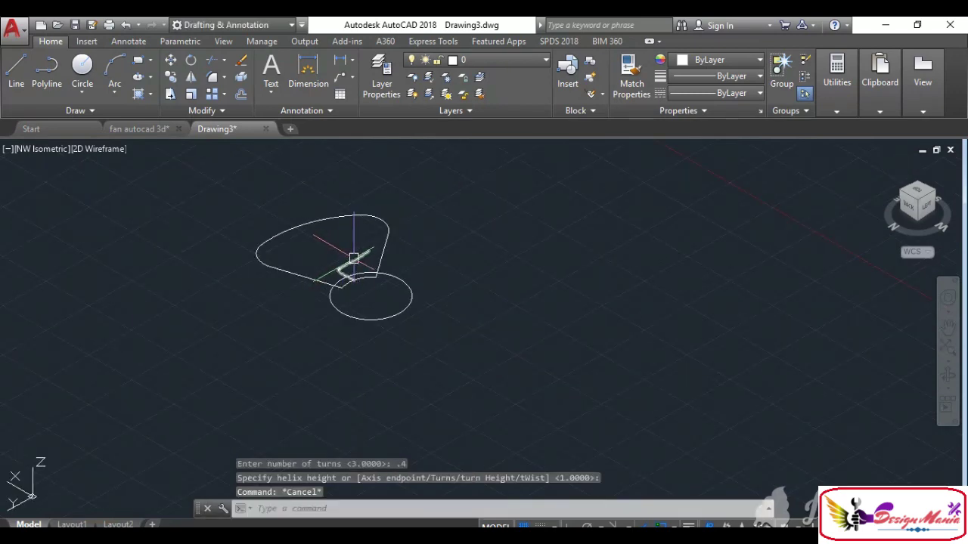
Step: Try sweeping along the long line as path, which fails with error 100030, then orbit
key("Escape")
left_click(16, 71)
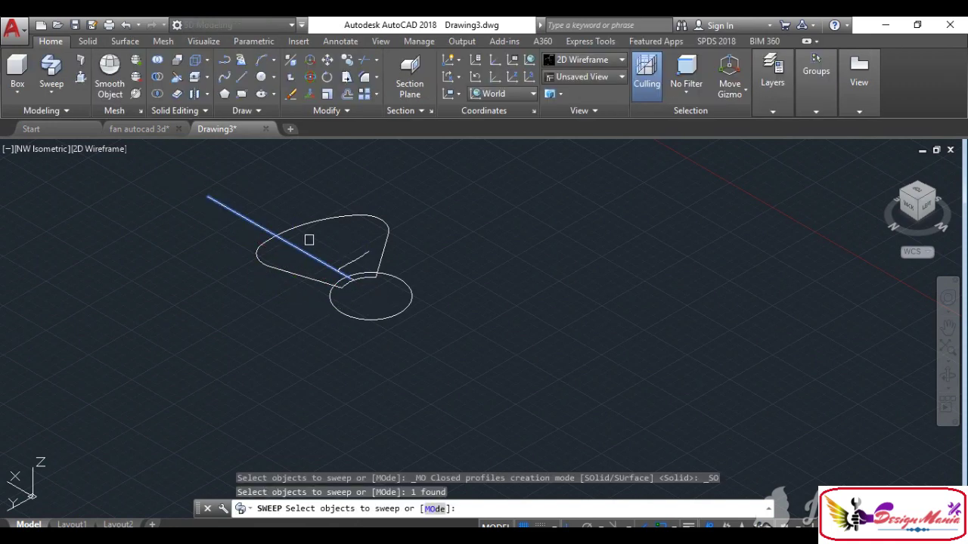
key("Return")
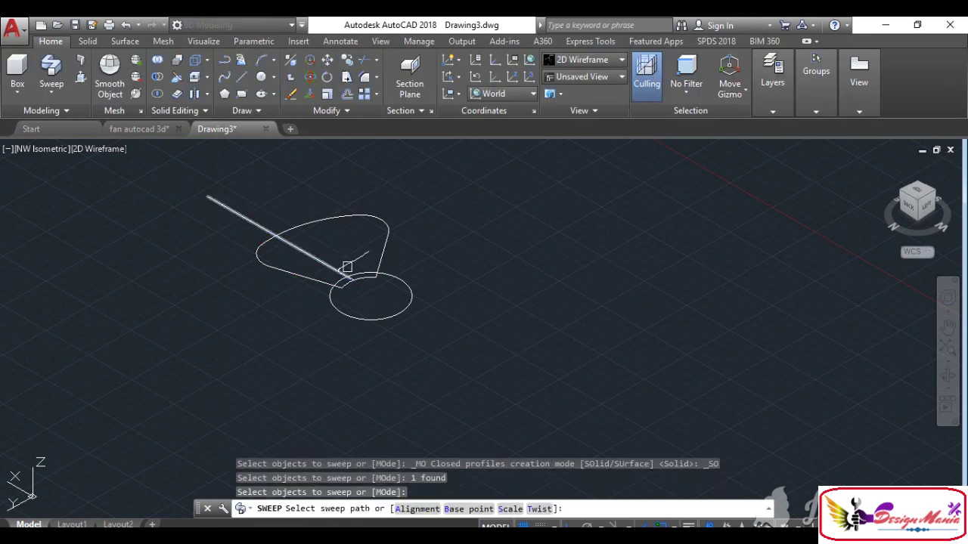
left_click(347, 267)
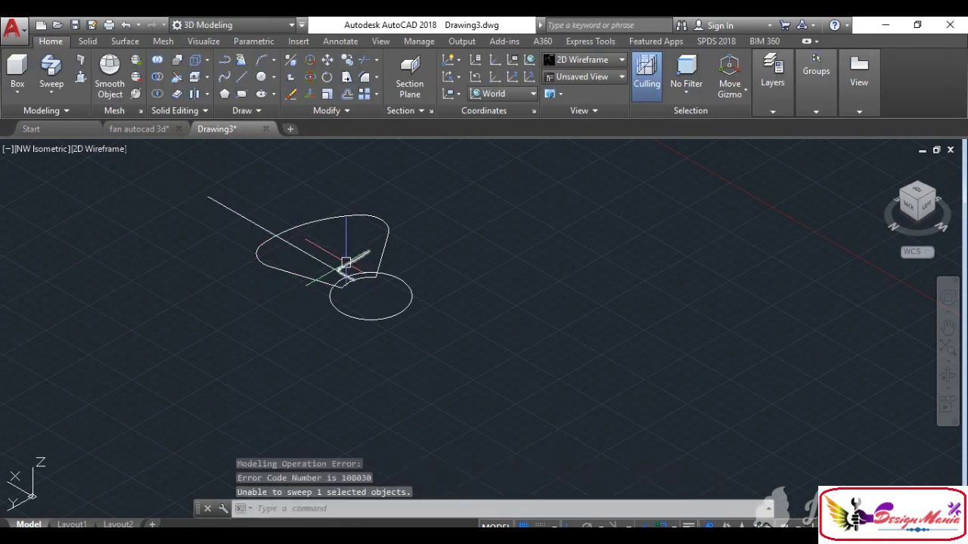
mouse_move(293, 316)
middle_mouse_down("shift")
mouse_move(418, 269)
mouse_move(374, 294)
mouse_move(368, 267)
middle_mouse_up("shift")
scroll(400, 286, "up", 3)
scroll(400, 286, "up", 3)
scroll(400, 286, "up", 3)
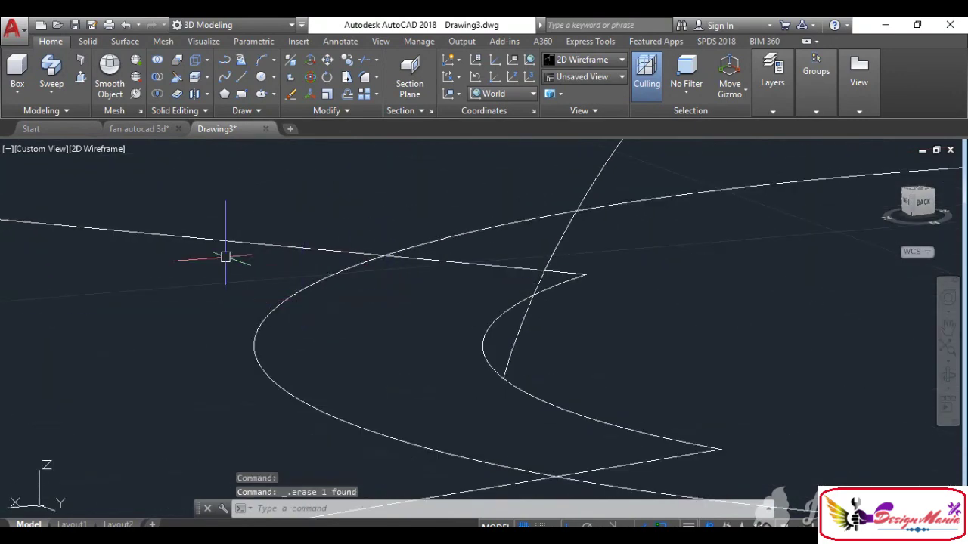
Step: Start a line near the curve, orbit the view, then cancel the unfinished line
left_click(231, 75)
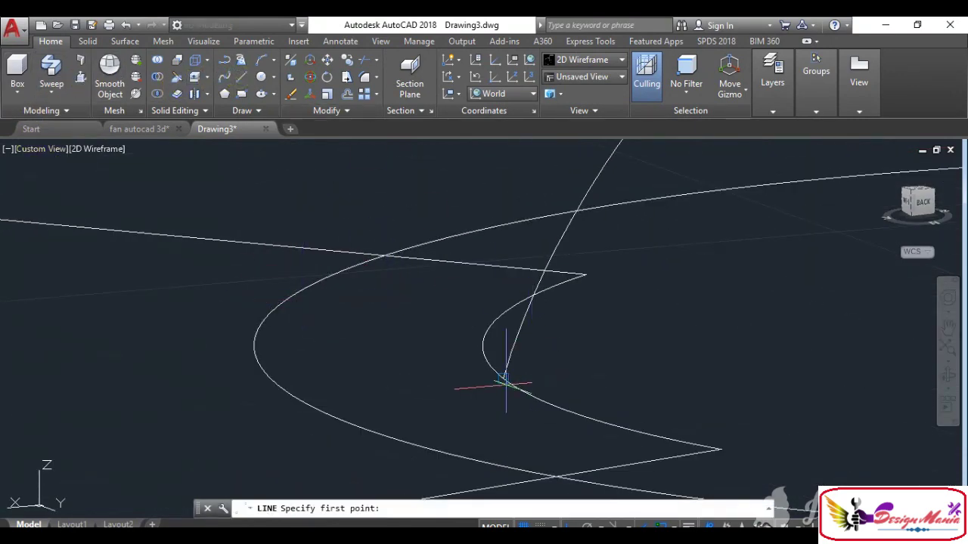
left_click(503, 380)
middle_click_drag(504, 380, 163, 376, "shift")
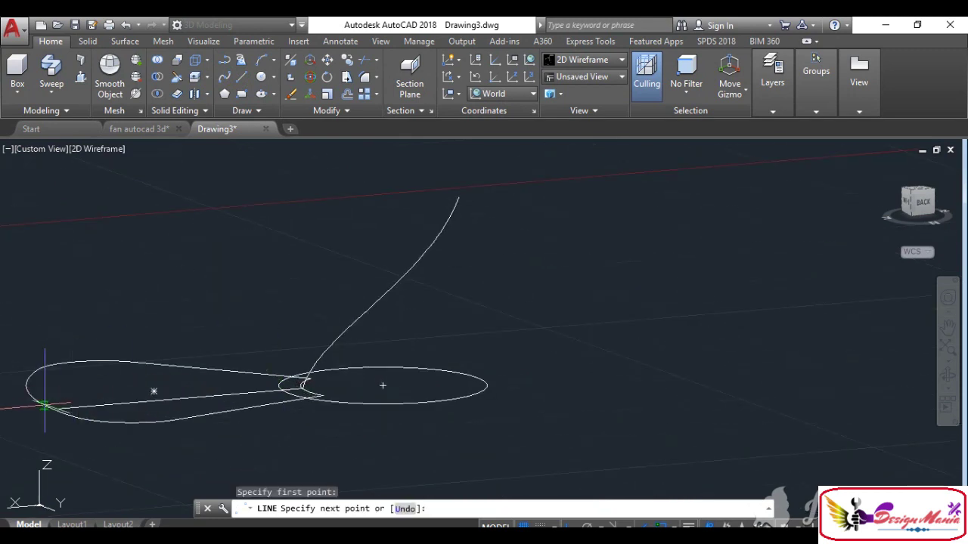
scroll(147, 387, "down", 8)
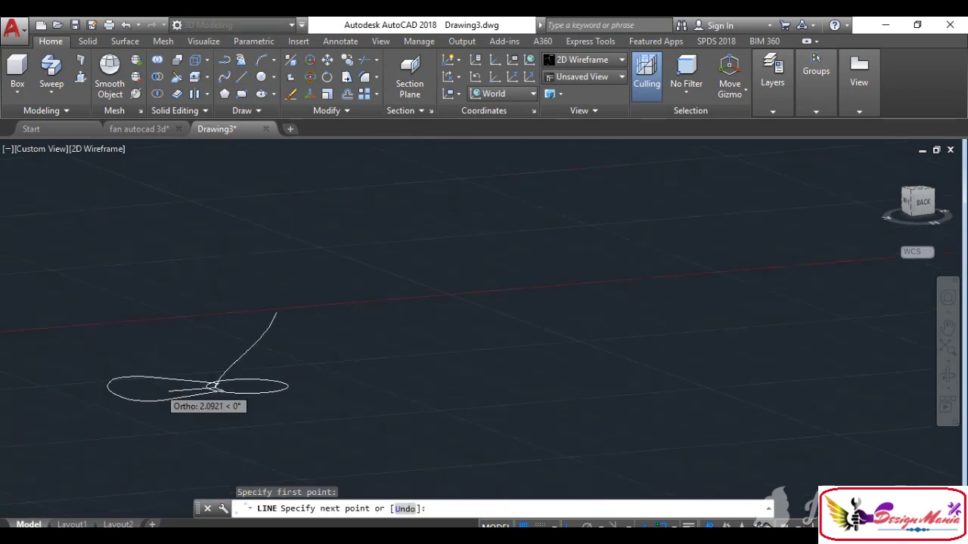
left_click(83, 388)
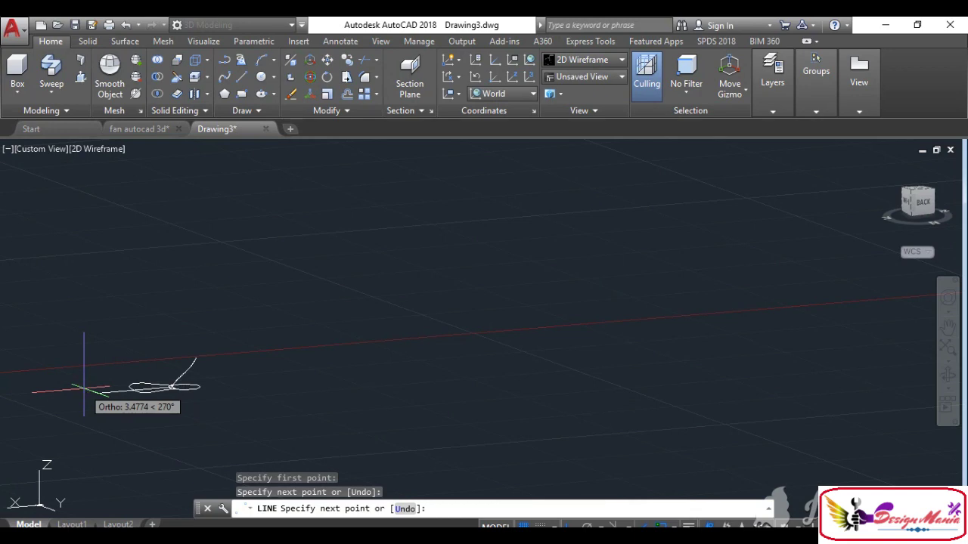
key("Escape")
scroll(169, 389, "up", 5)
scroll(194, 325, "up", 4)
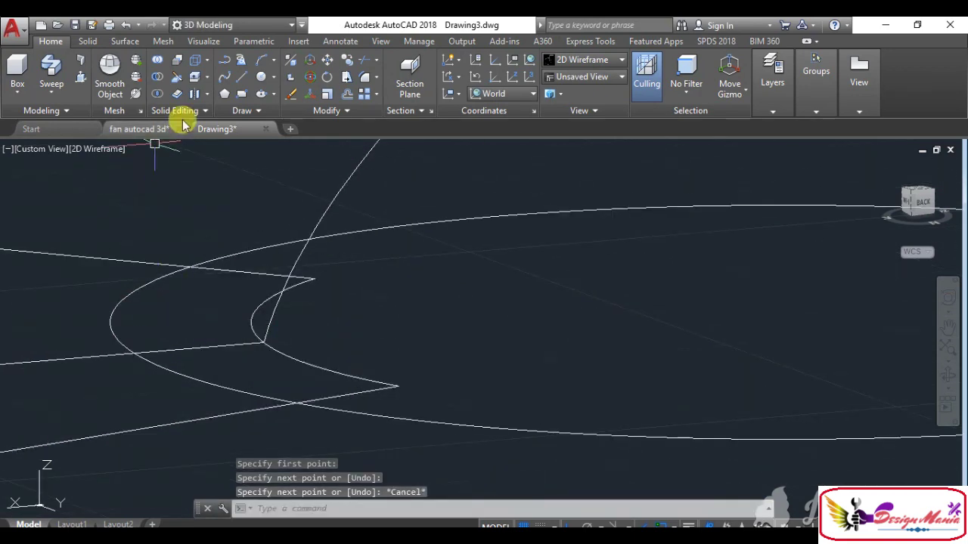
Step: Sweep the blade profile along the curve into a blade, then orbit to inspect it
left_click(50, 66)
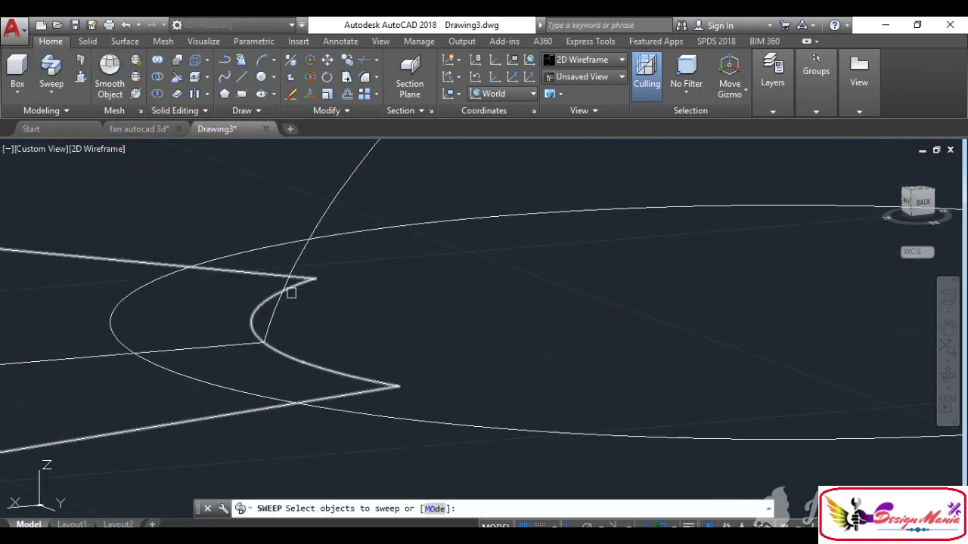
left_click(224, 348)
key("Return")
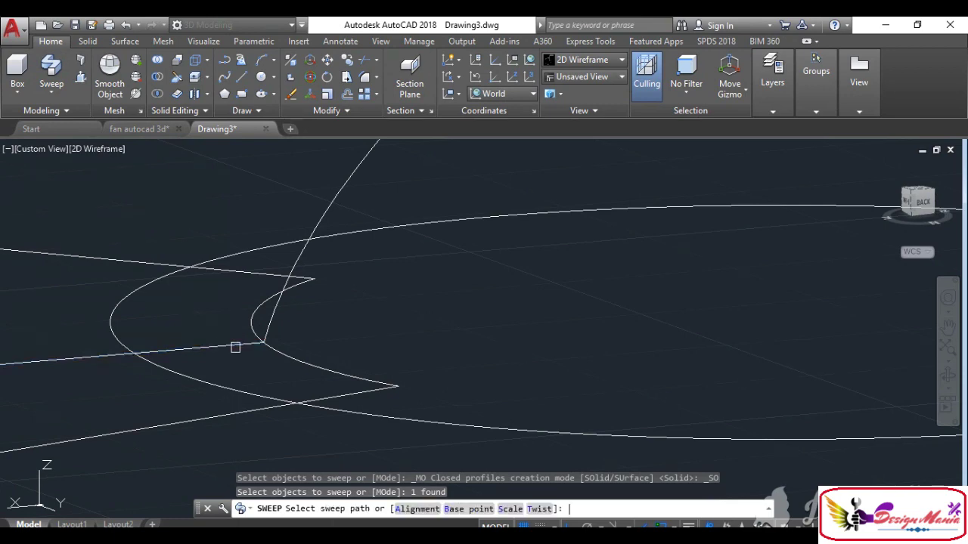
scroll(292, 281, "down", 3)
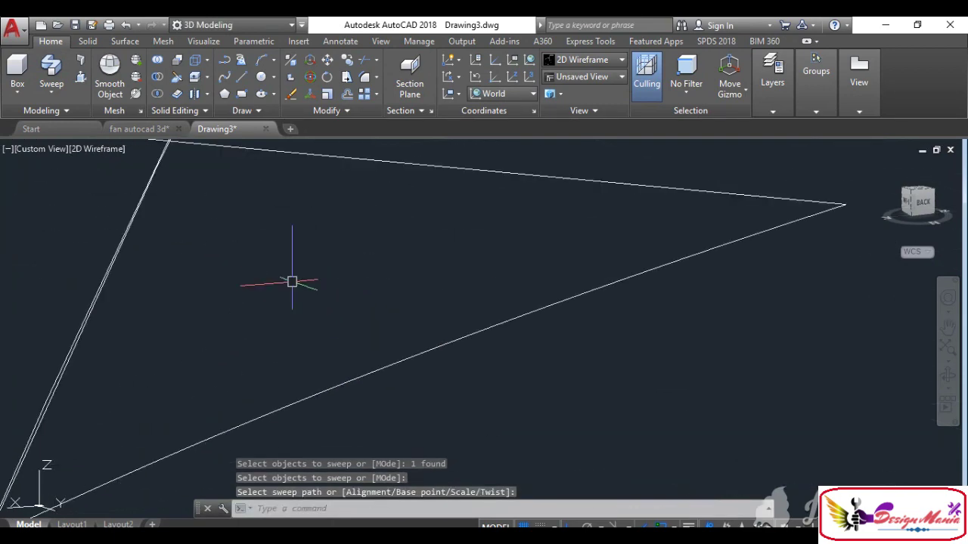
scroll(291, 282, "down", 3)
scroll(292, 281, "down", 3)
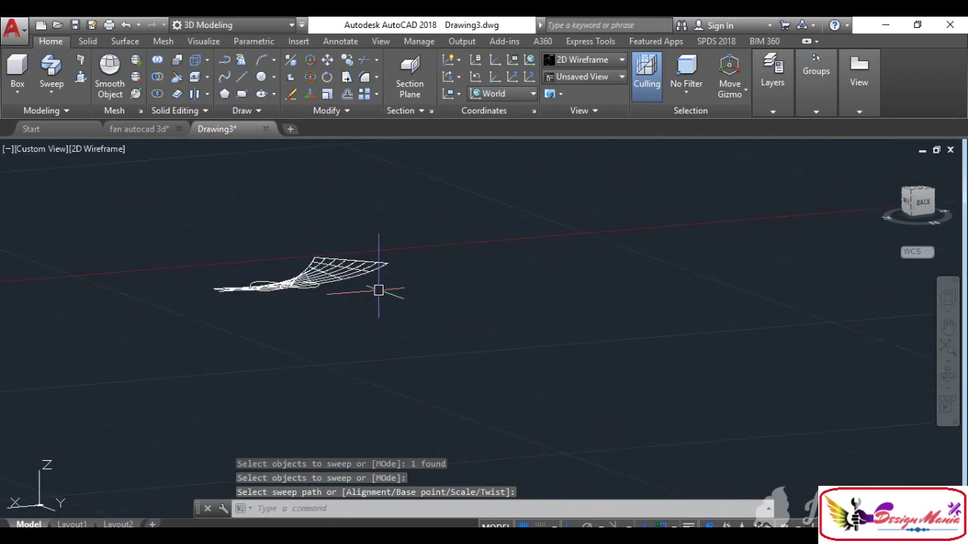
key("Escape")
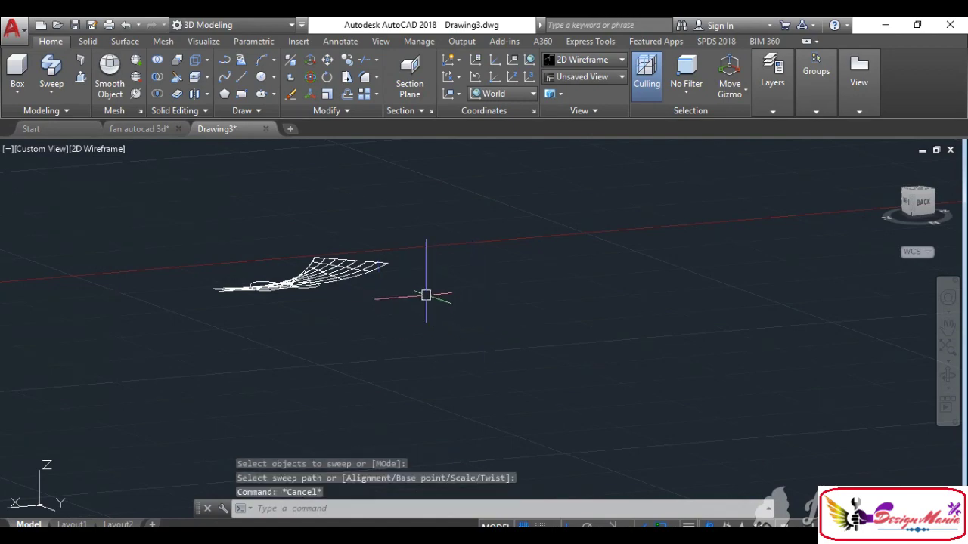
scroll(425, 295, "up", 3)
mouse_move(444, 337)
middle_mouse_down("shift")
mouse_move(330, 385)
mouse_move(242, 396)
middle_mouse_up("shift")
scroll(345, 320, "up", 3)
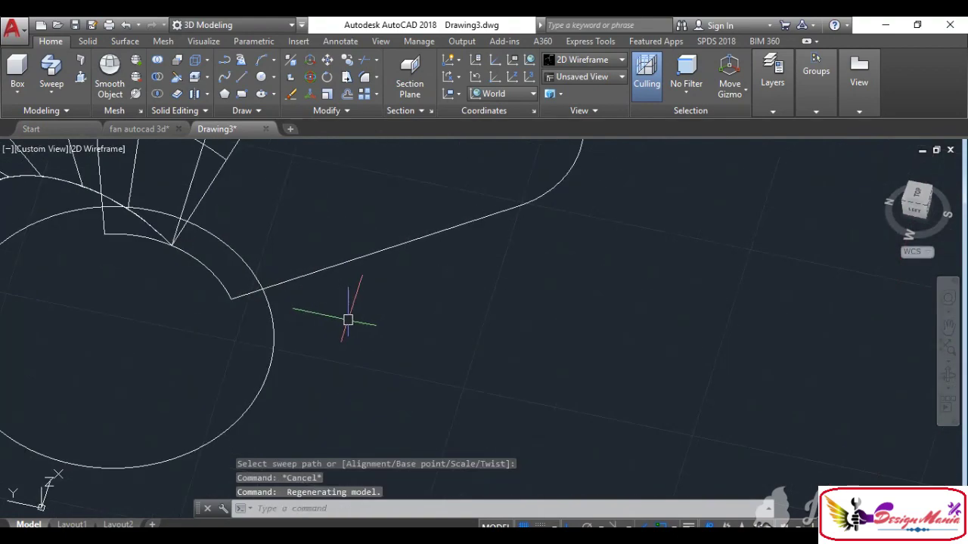
scroll(225, 211, "down", 5)
Step: Select the swept blade surface and start, then cancel, a MOVE
left_click(187, 203)
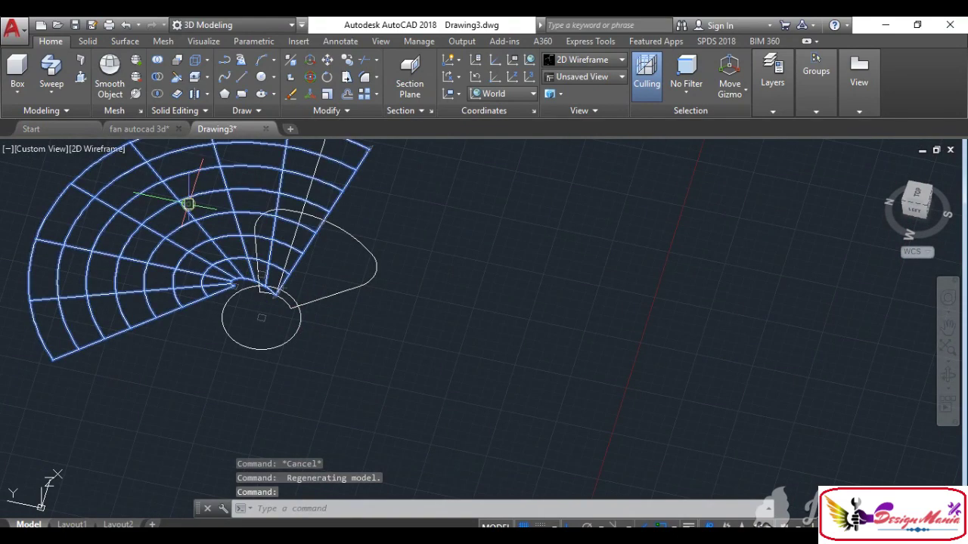
type("MOVE")
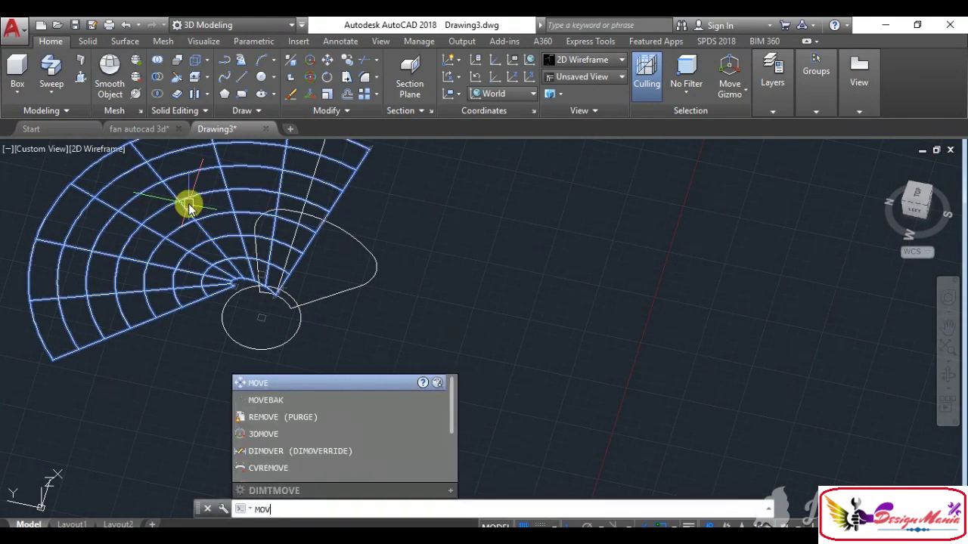
key("Return")
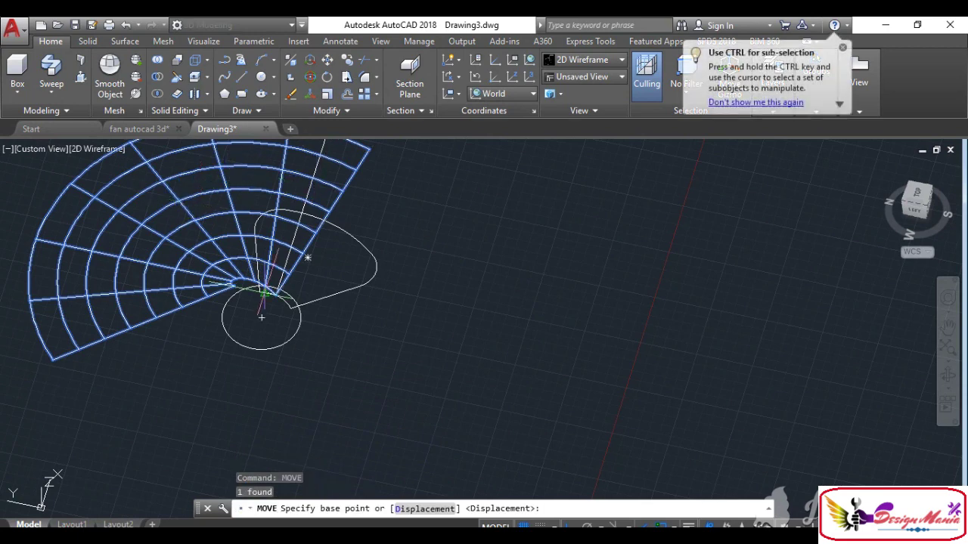
key("Escape")
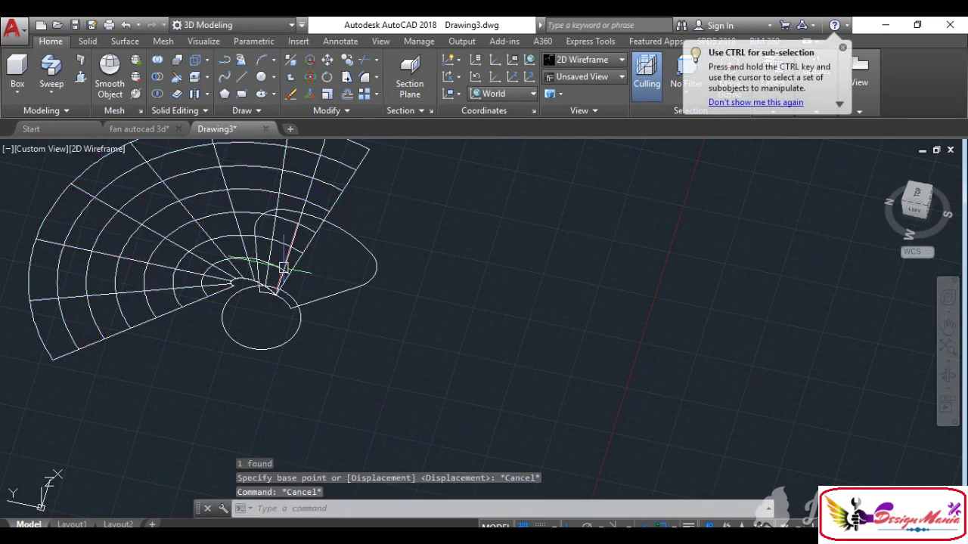
Step: Rotate the blade surface about the hub centre, accepting loss of associativity, with Ortho off
type("RO")
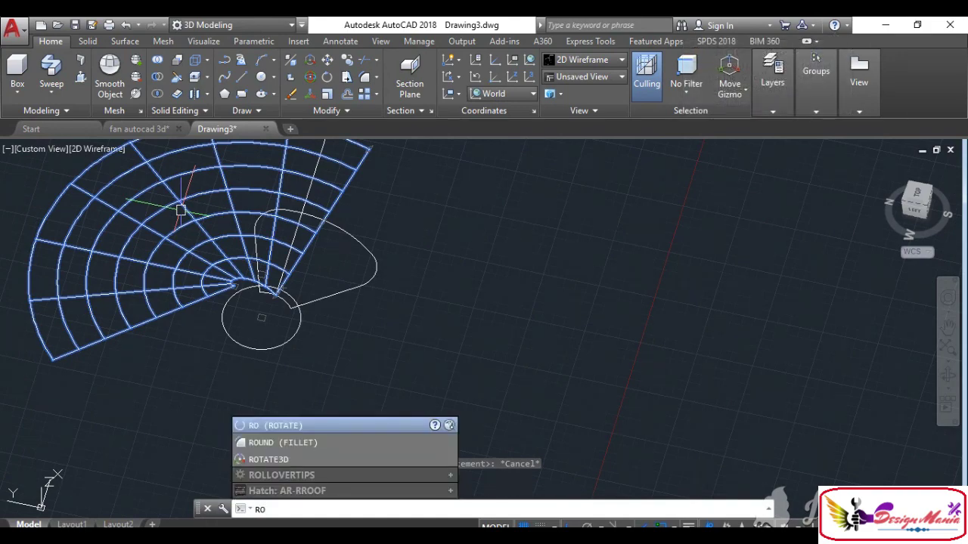
key("Return")
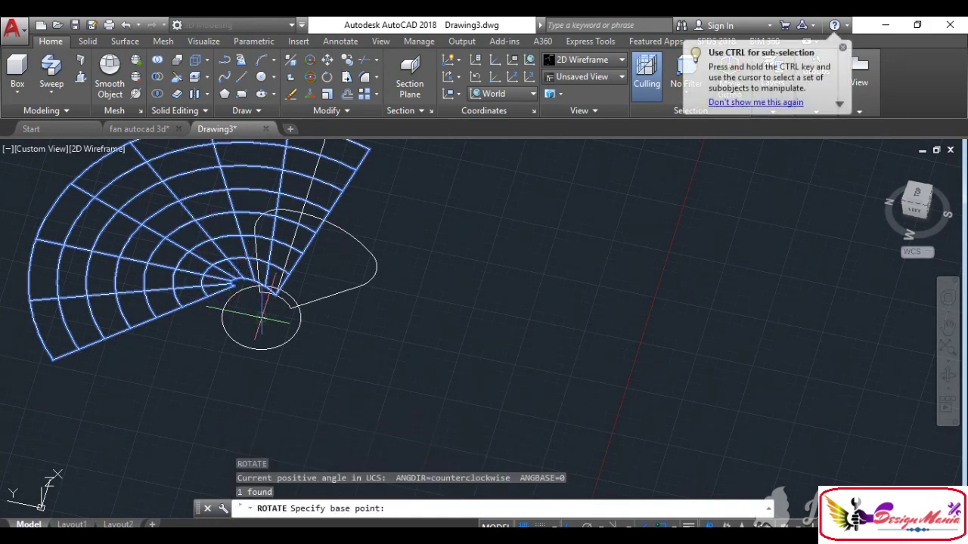
left_click(261, 317)
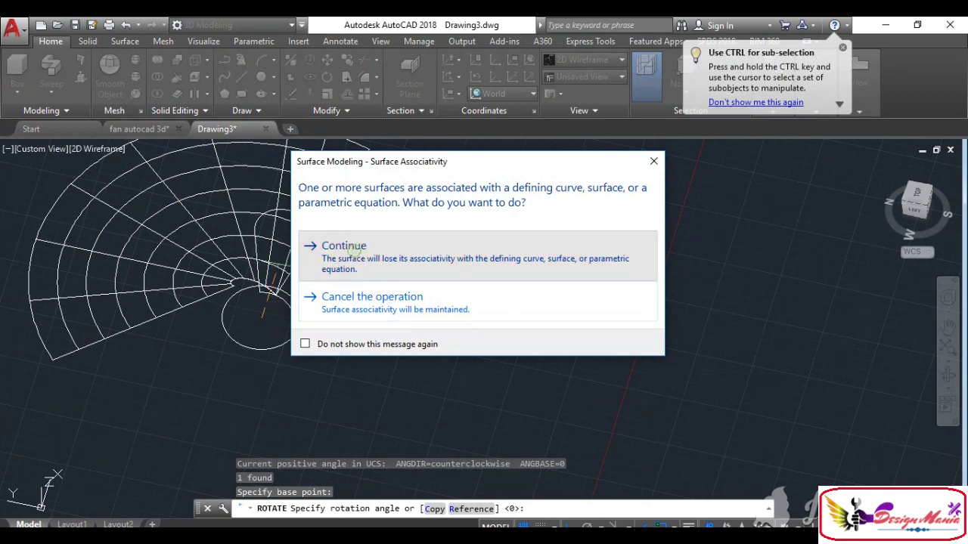
left_click(354, 246)
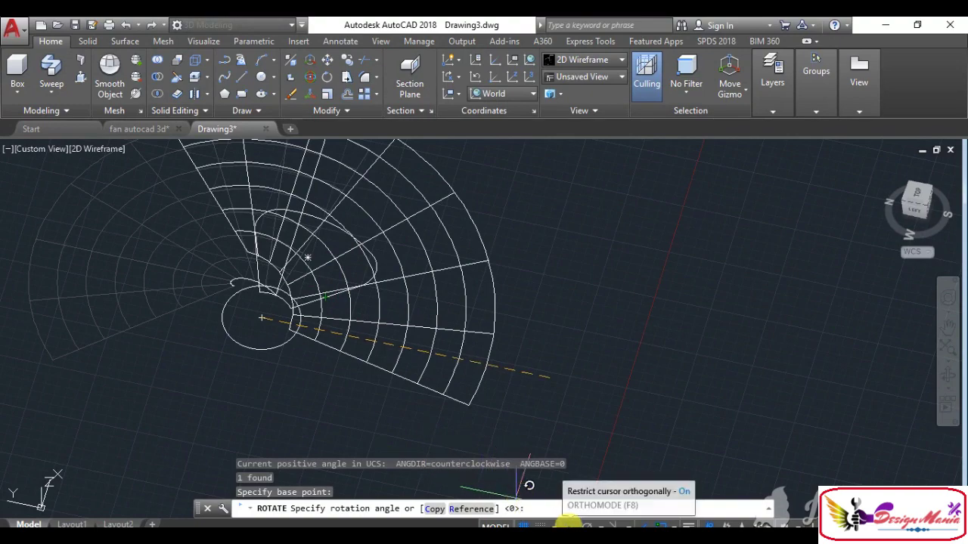
left_click(569, 527)
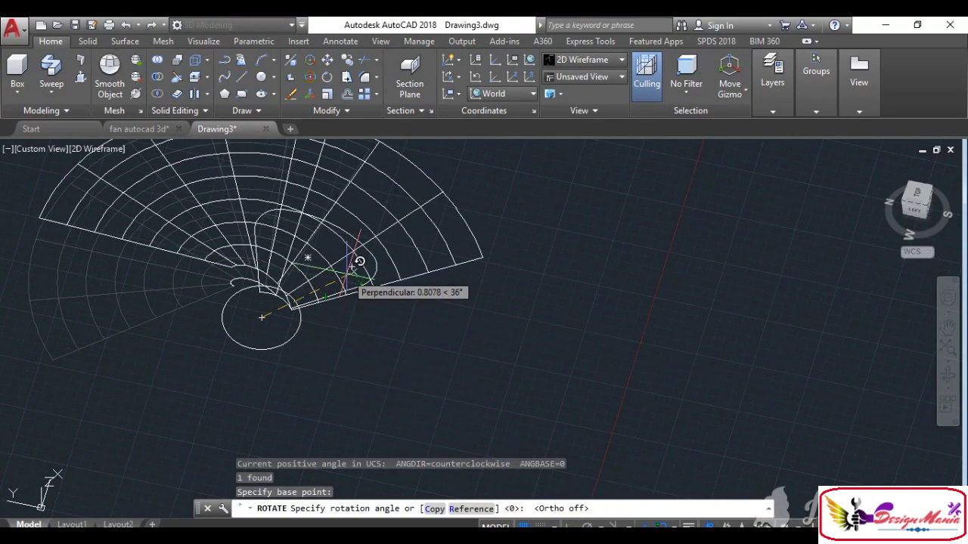
key("Escape")
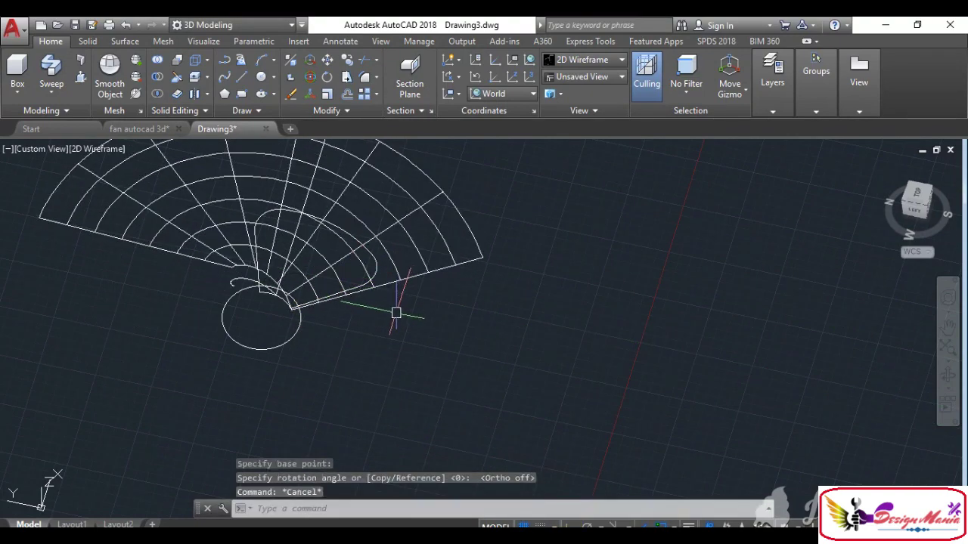
scroll(430, 277, "down", 4)
scroll(429, 277, "down", 2)
left_click(393, 241)
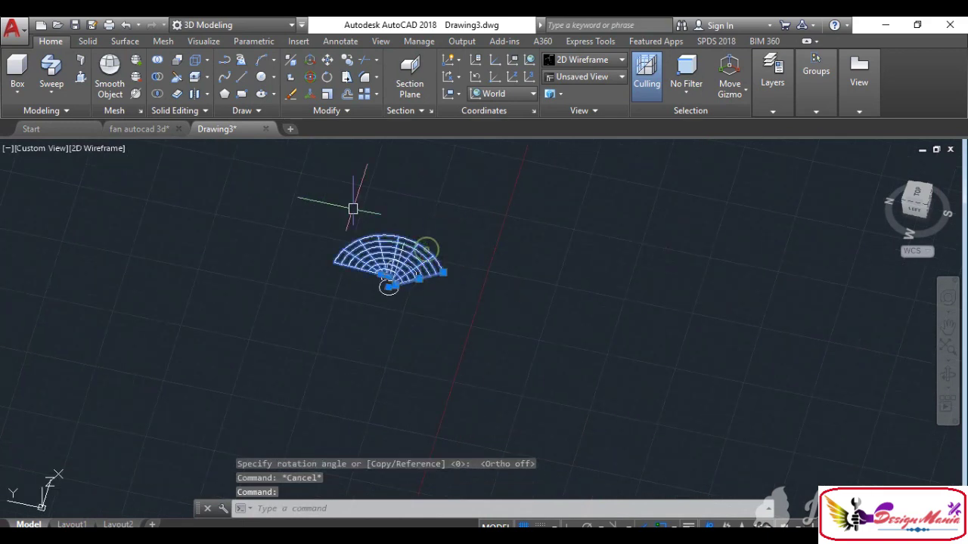
left_click(189, 94)
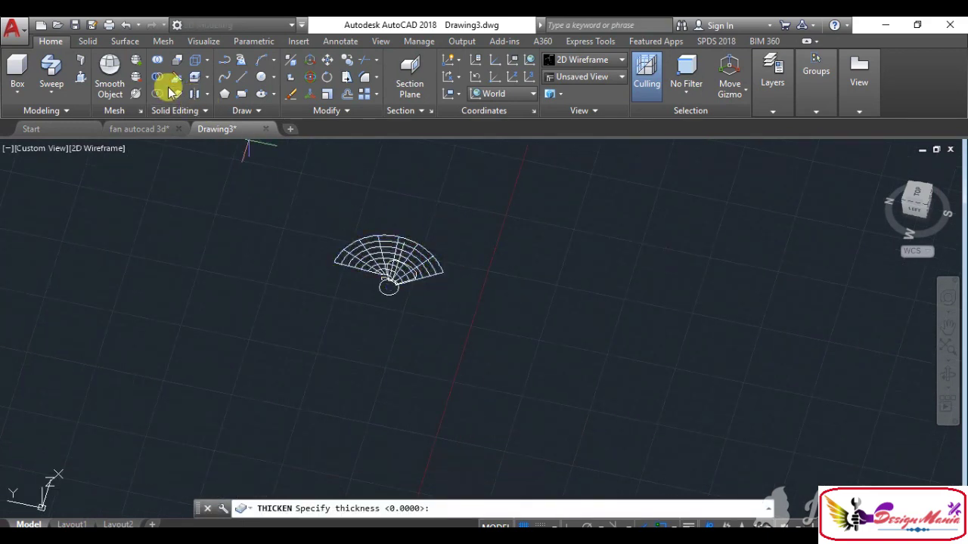
Step: Thicken the fan blade surface into a solid 2 units thick
left_click(180, 96)
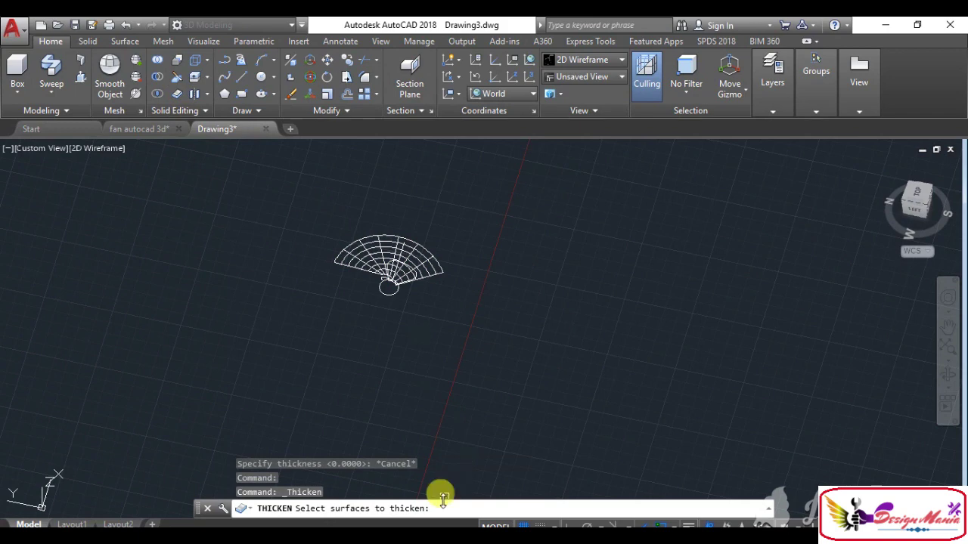
left_click(409, 237)
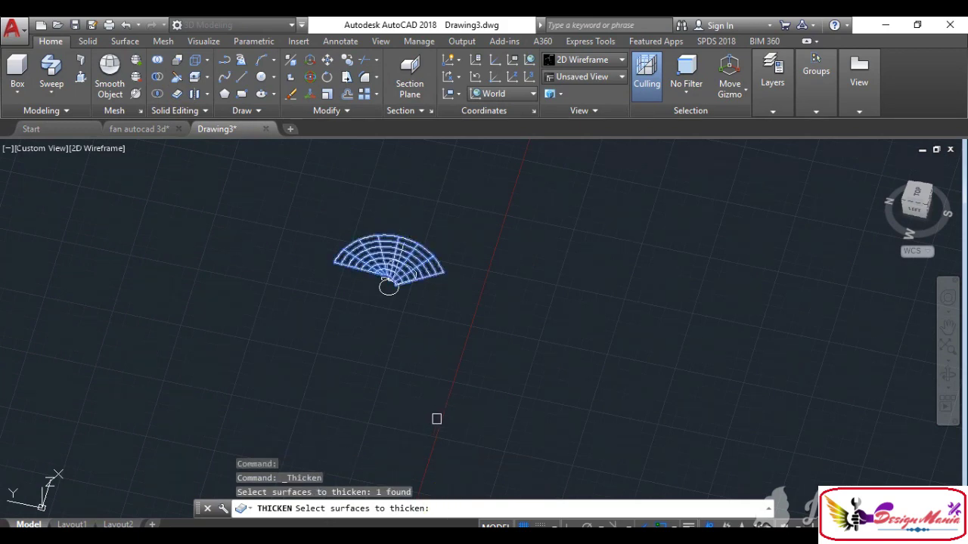
key("Return")
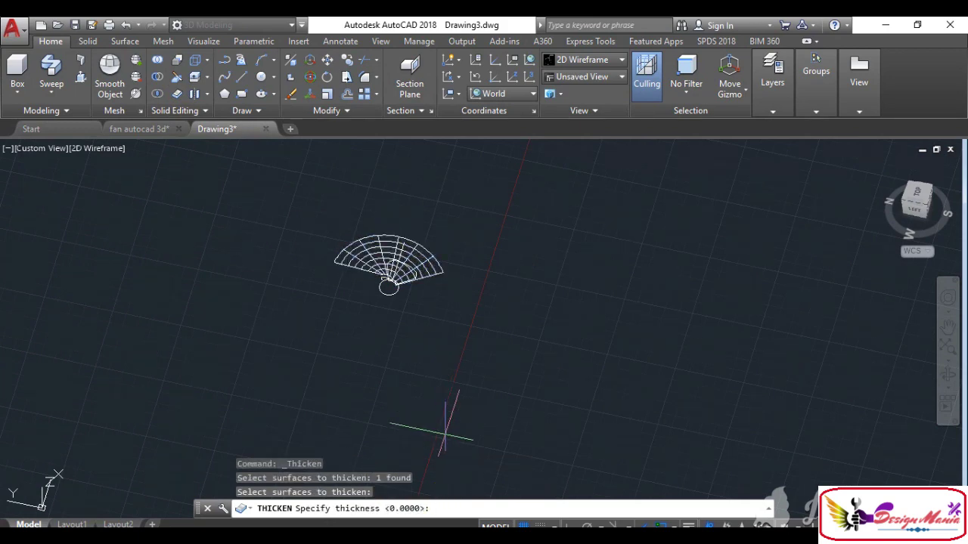
type("2")
key("Return")
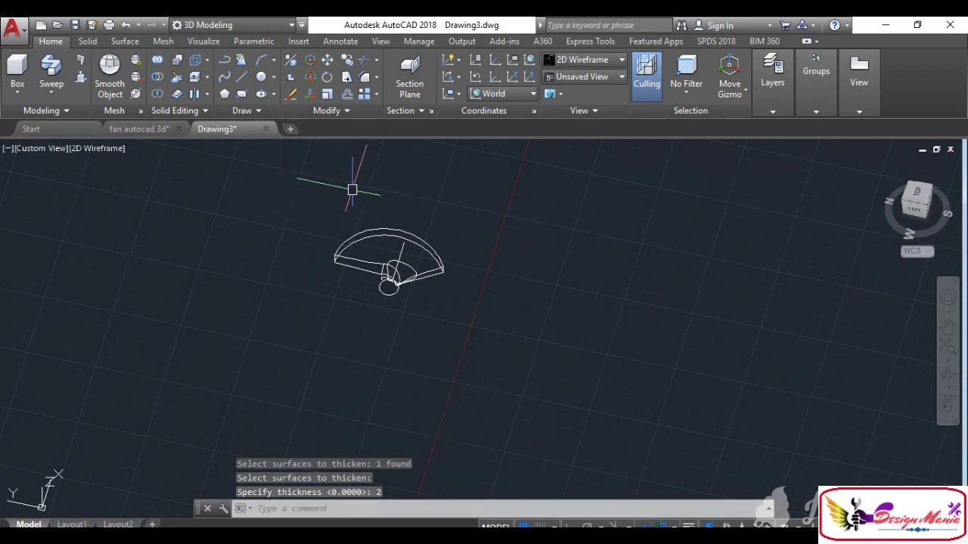
key("Escape")
Step: Switch to NW Isometric view and select the rounded closed curve around the hub
scroll(388, 253, "up", 5)
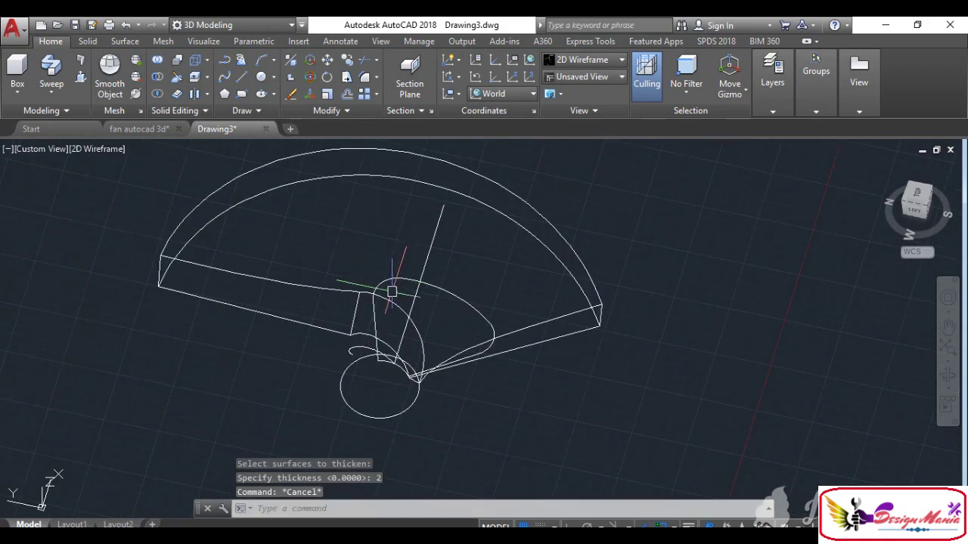
scroll(446, 292, "down", 2)
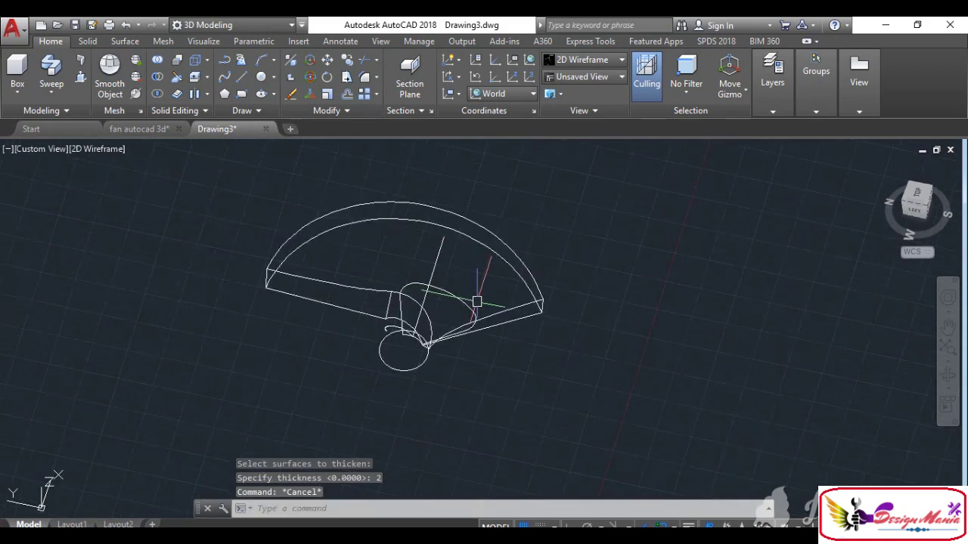
left_click(908, 211)
scroll(512, 367, "down", 3)
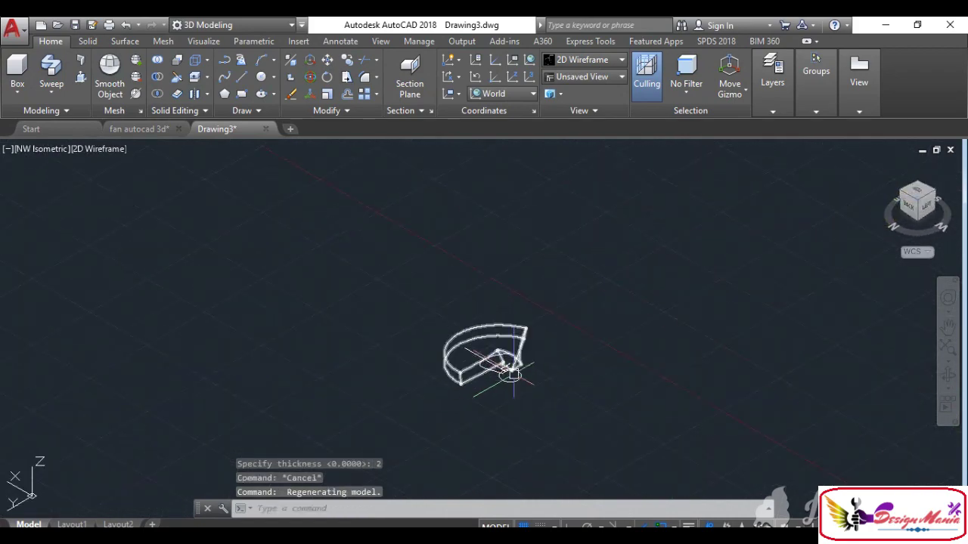
scroll(495, 368, "up", 5)
left_click(506, 385)
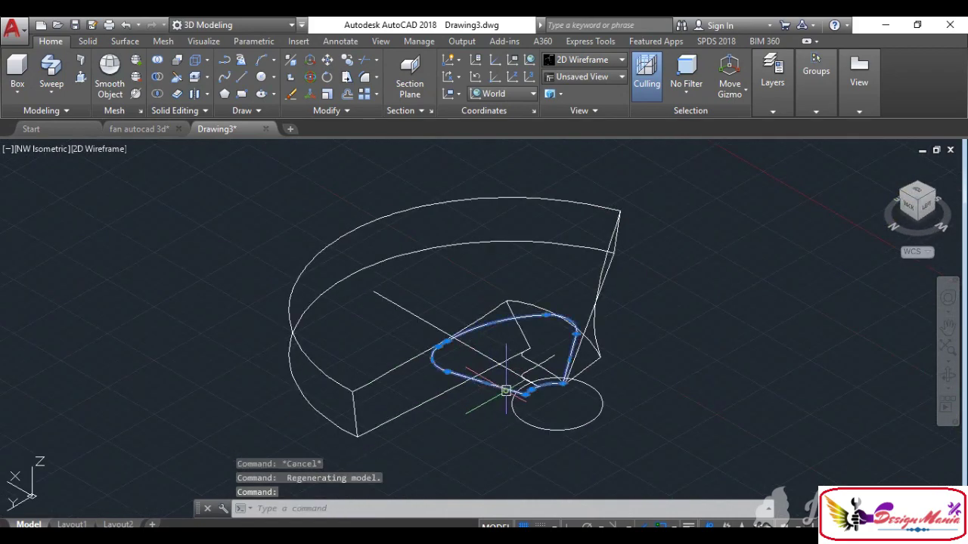
Step: Extrude the selected closed outline upward into a tall solid
left_click(68, 89)
left_click(69, 118)
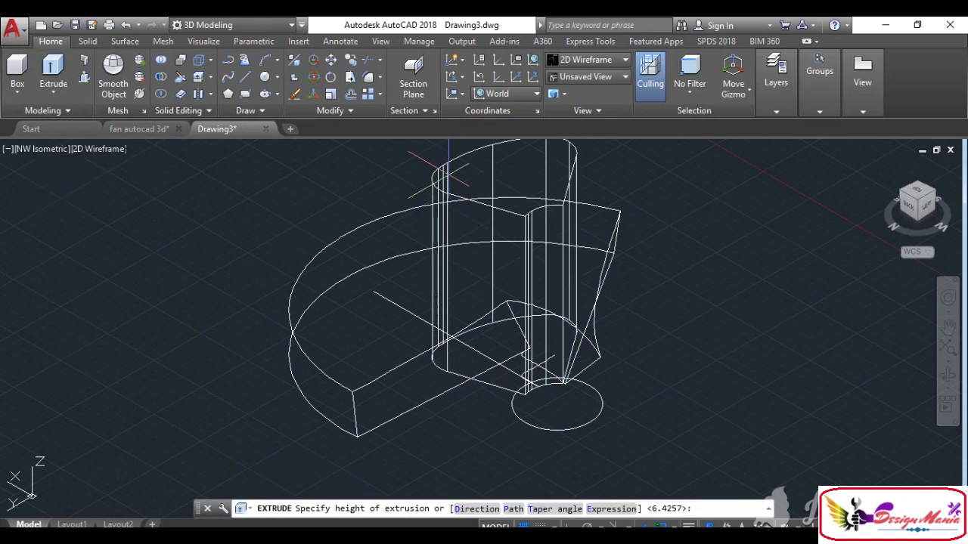
key("Escape")
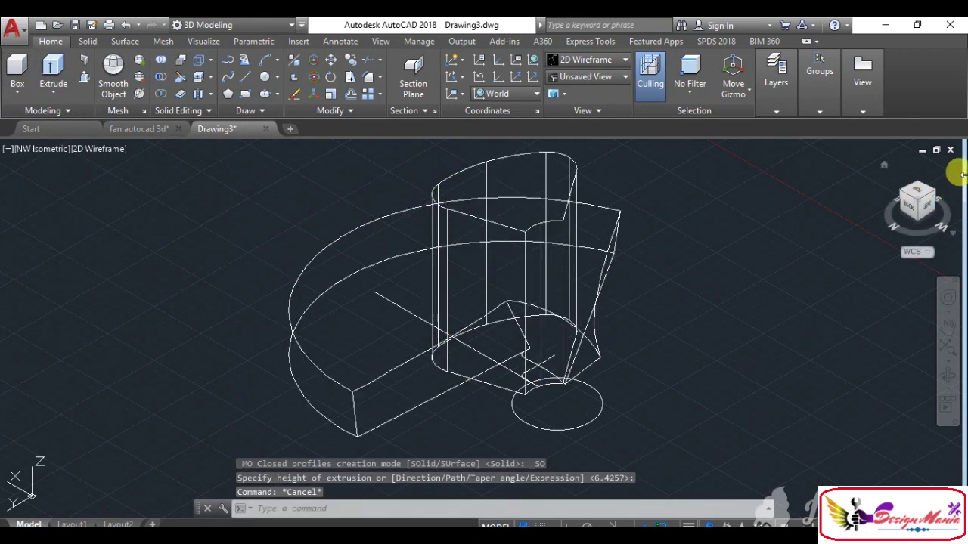
Step: Switch the viewport to the Realistic visual style to see the shaded solids
left_click(88, 149)
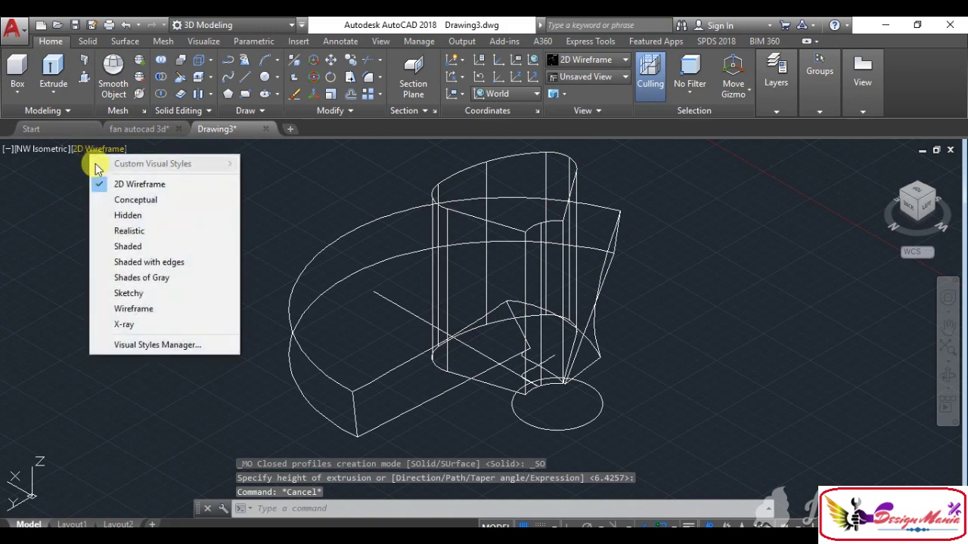
left_click(129, 230)
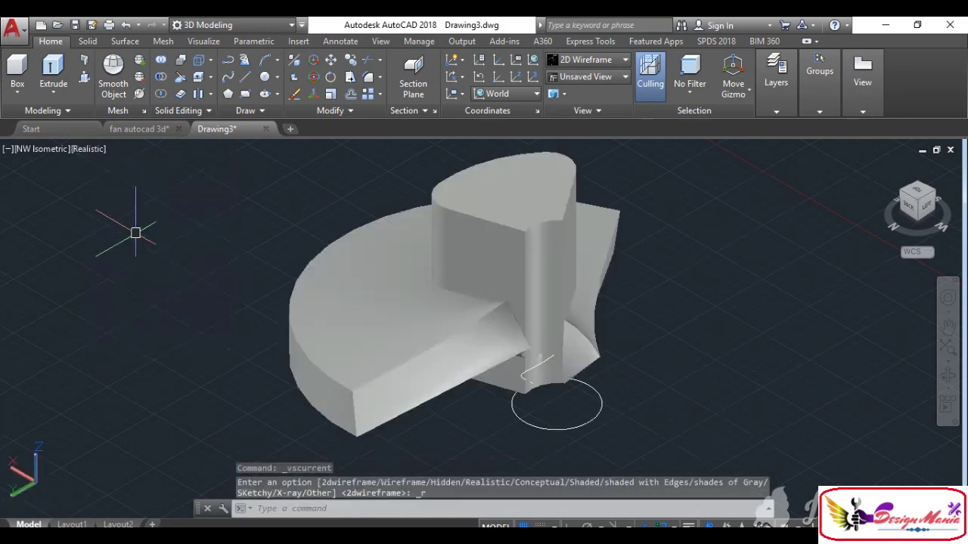
scroll(440, 244, "up", 5)
scroll(439, 244, "down", 5)
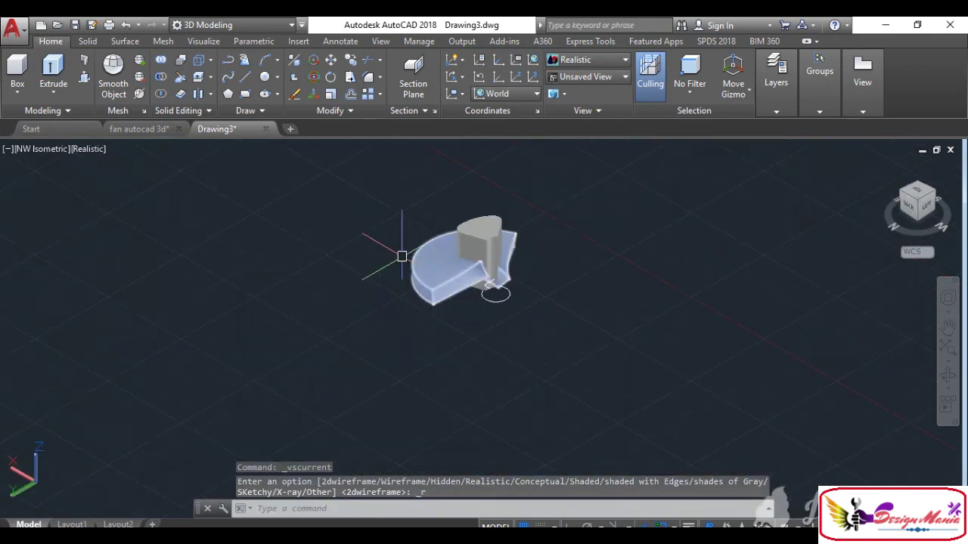
key("Escape")
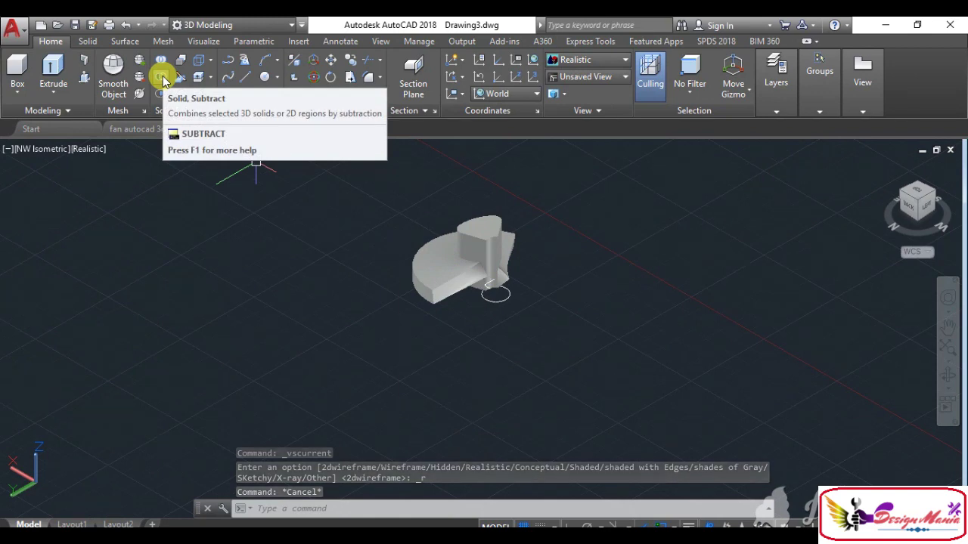
Step: Intersect all five window-selected solids, then orbit to a custom angle
left_click(162, 92)
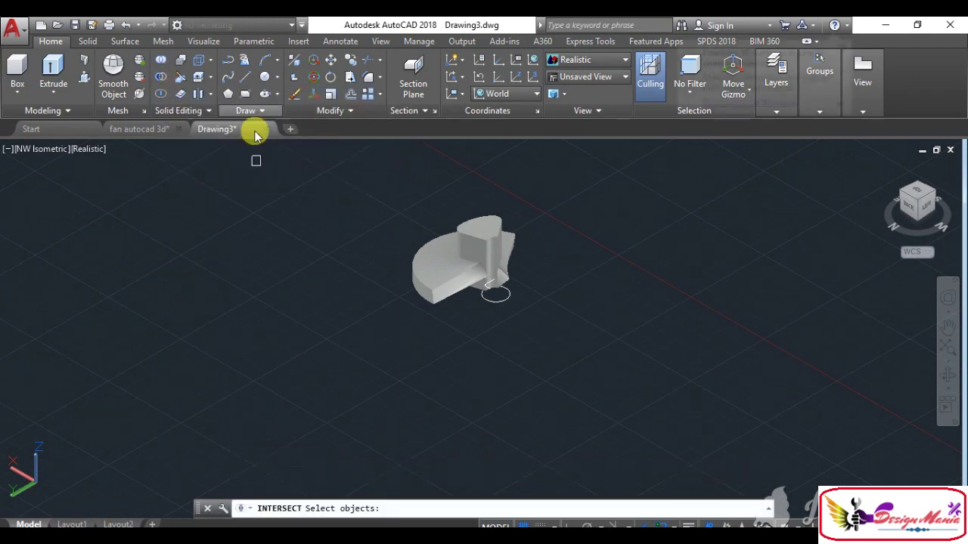
left_click(375, 213)
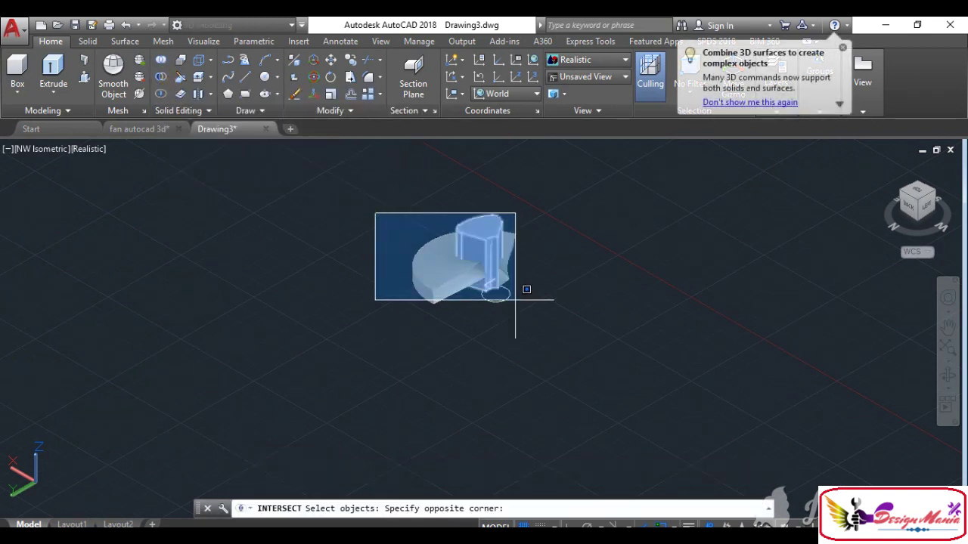
left_click(528, 319)
key("Return")
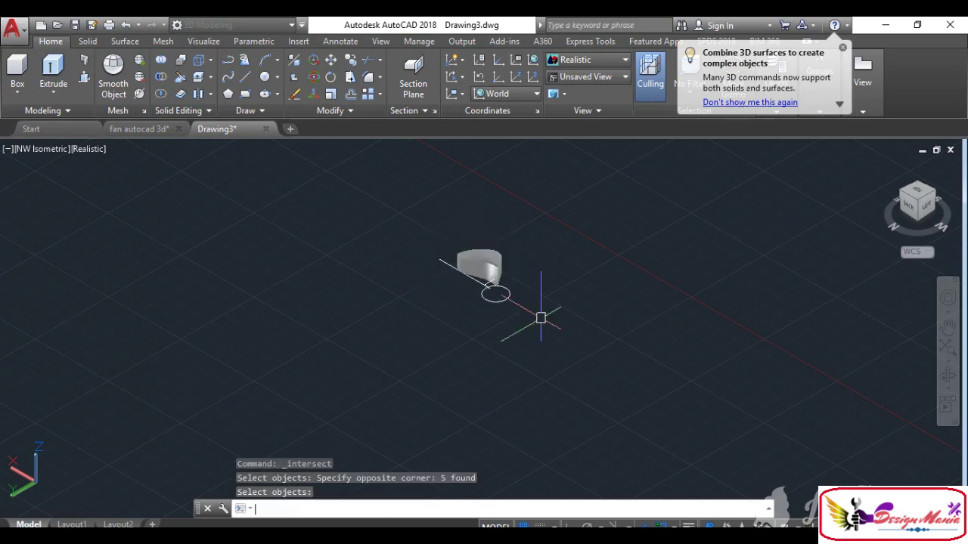
scroll(474, 261, "up", 5)
scroll(575, 269, "down", 5)
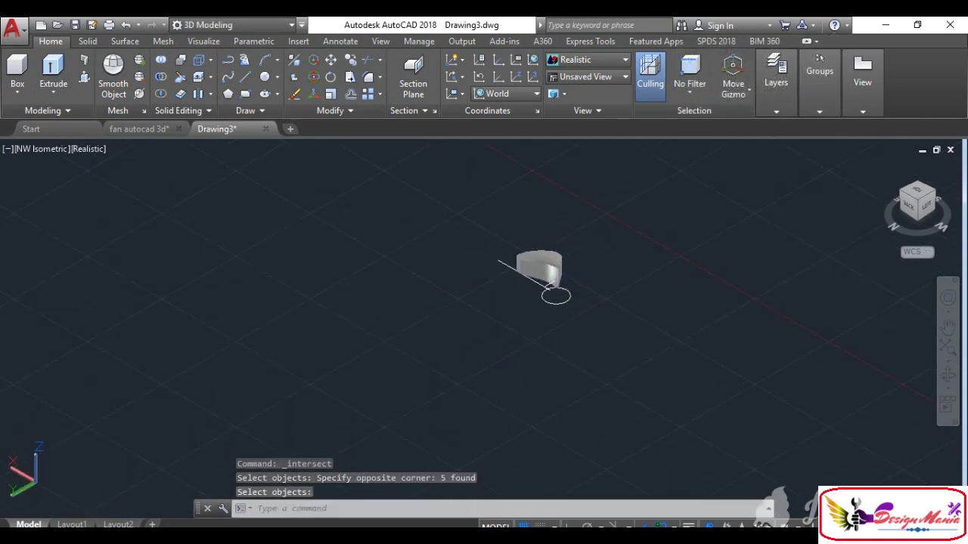
middle_click_drag(556, 295, 476, 339, "shift")
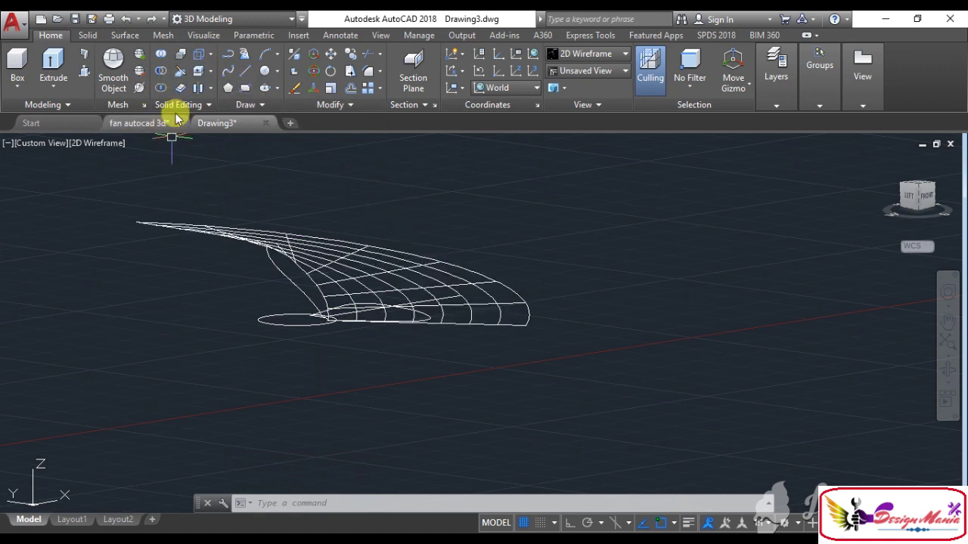
Step: Thicken the curved blade surface by 0.2 and select the blade-root profile
left_click(182, 88)
left_click(179, 227)
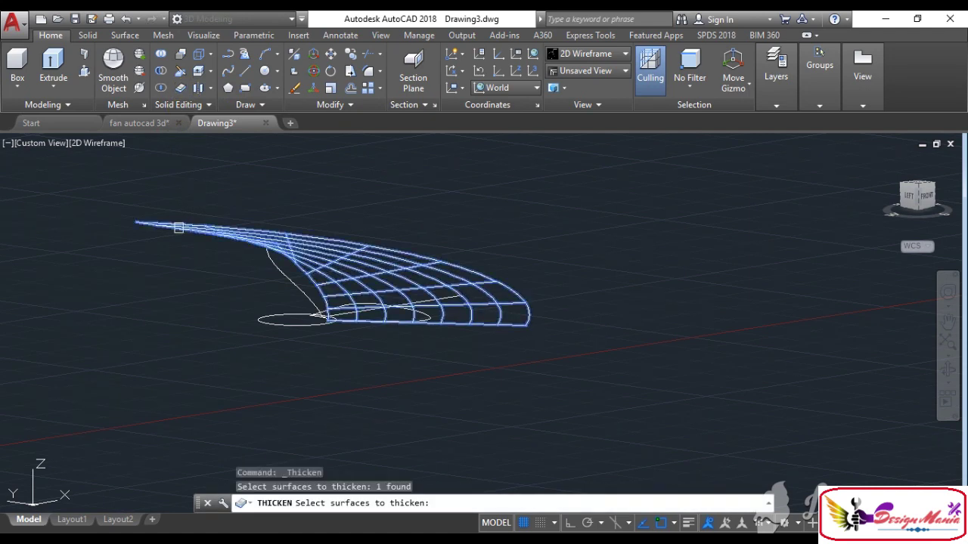
key("Return")
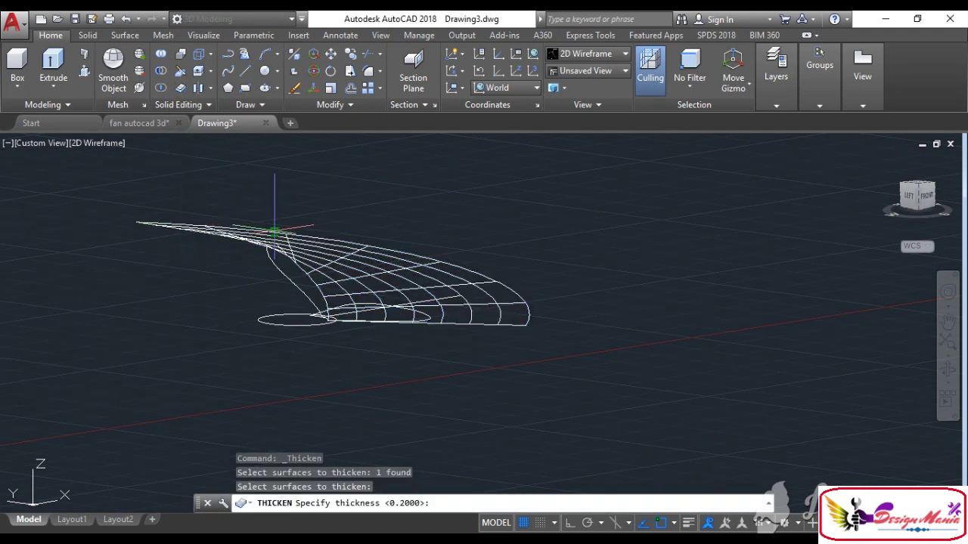
type(".2")
key("Return")
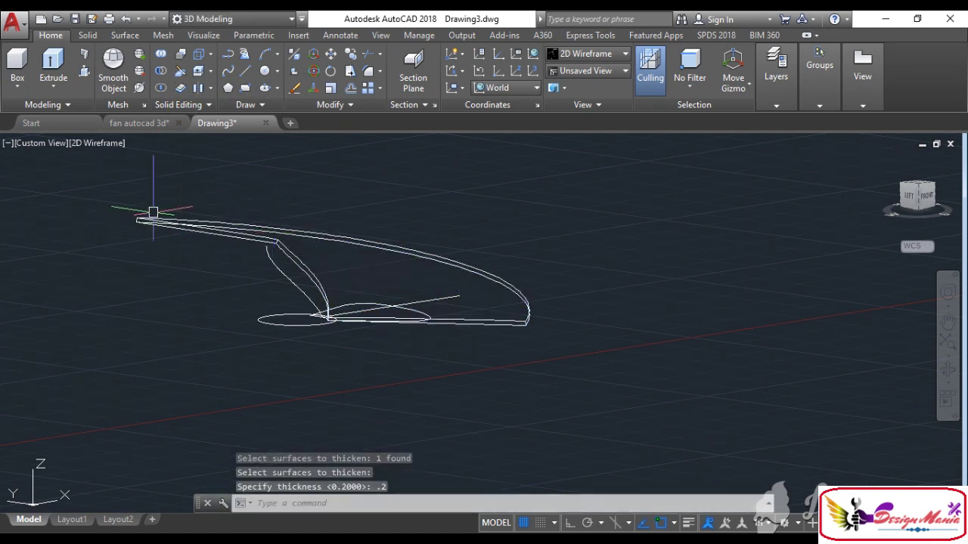
key("Escape")
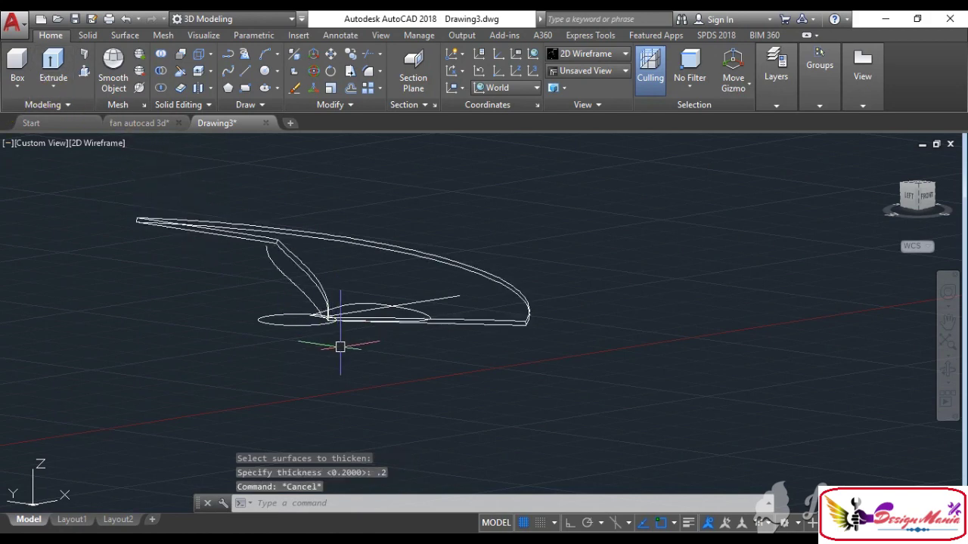
key("Escape")
left_click(356, 303)
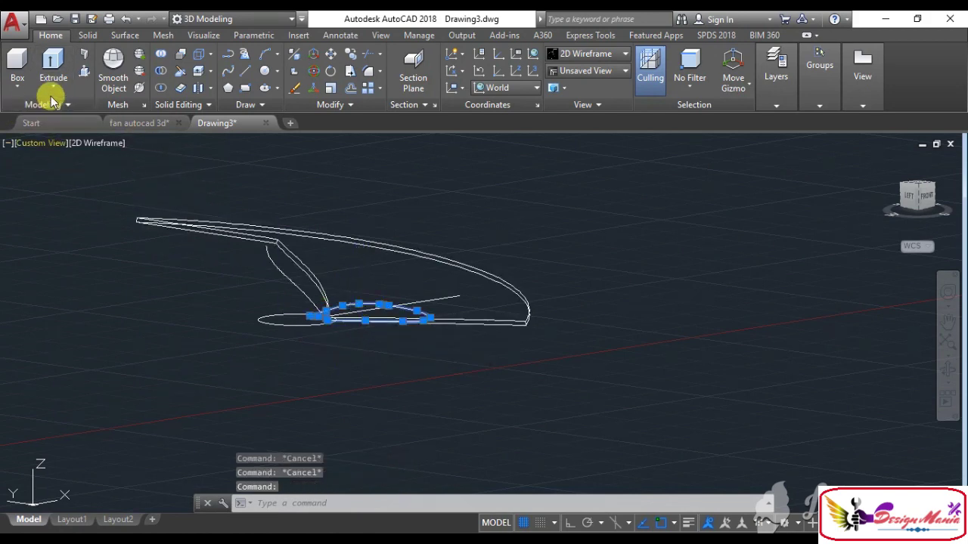
Step: Extrude the blade-root profile into a block and show the model in Realistic style
left_click(51, 66)
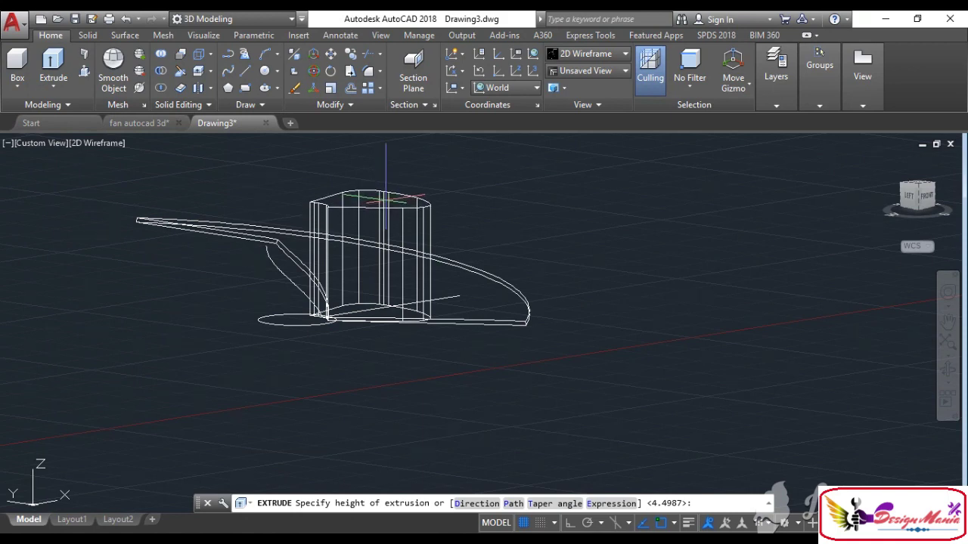
left_click(384, 194)
key("Escape")
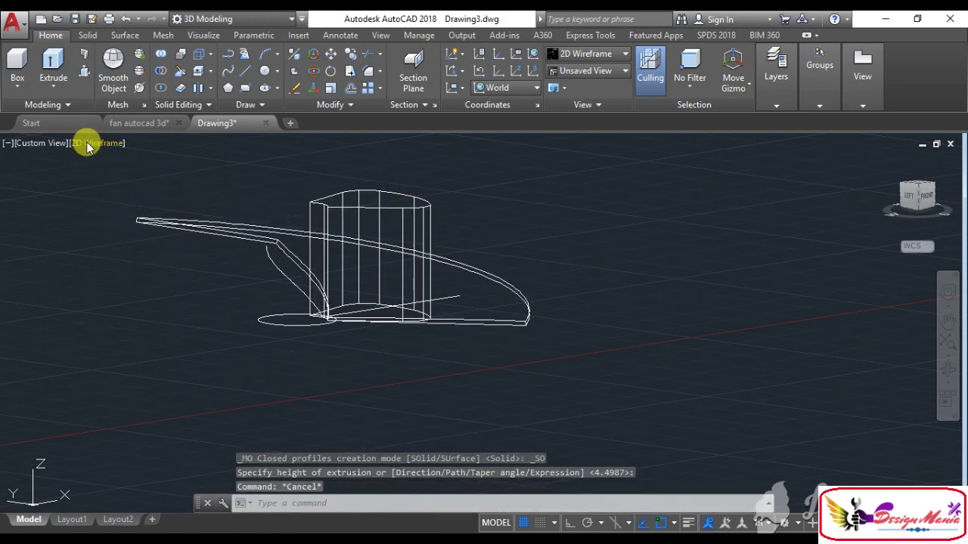
left_click(86, 143)
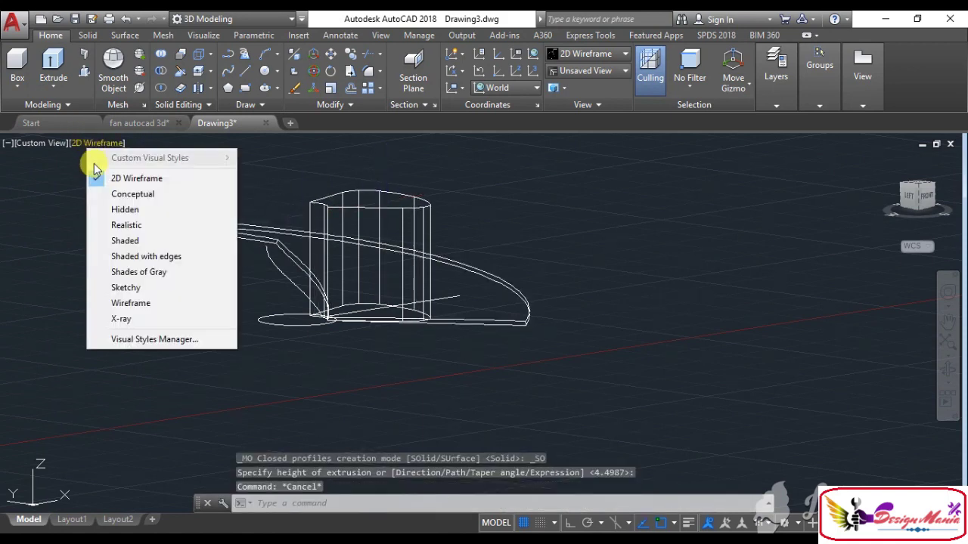
left_click(117, 227)
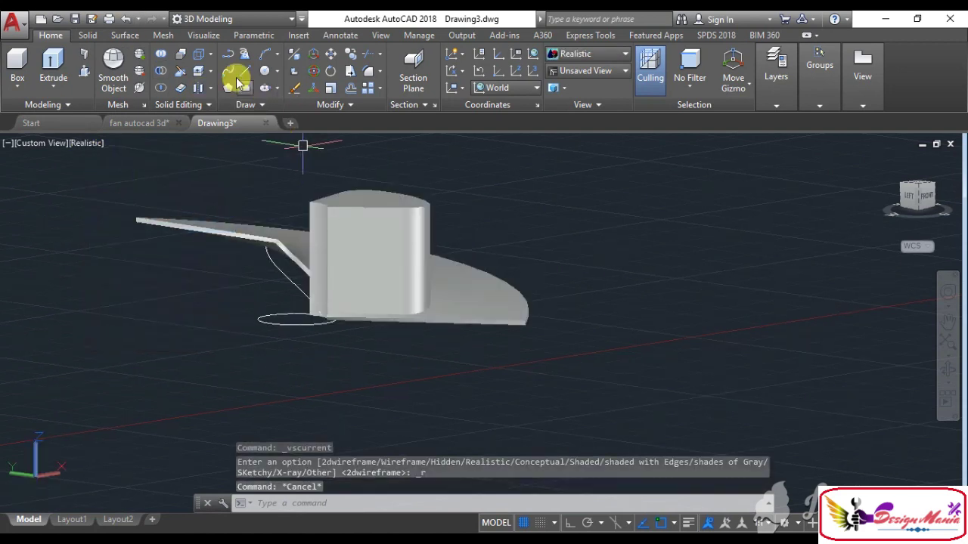
Step: Intersect the extruded block with the thickened blade and delete the stray curve
left_click(161, 89)
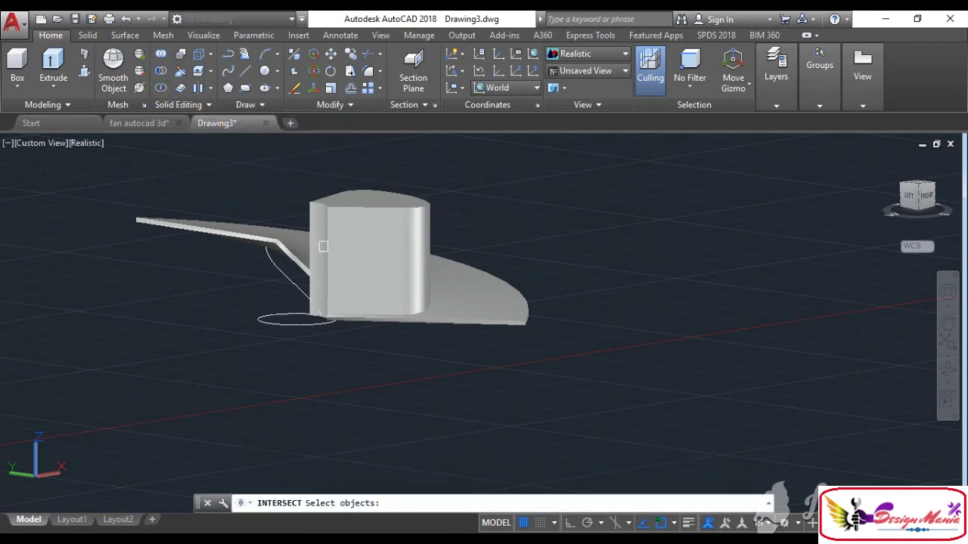
left_click(360, 260)
left_click(467, 296)
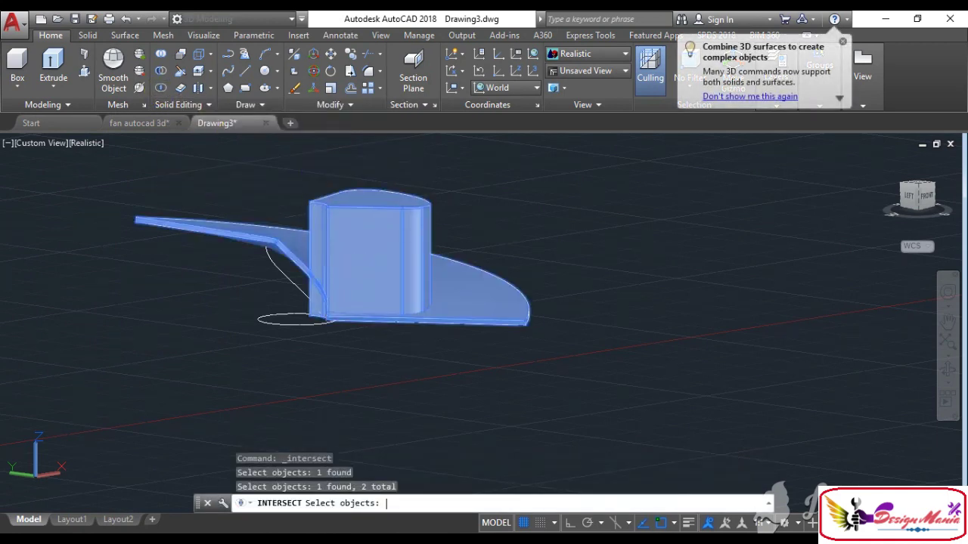
key("Return")
key("Escape")
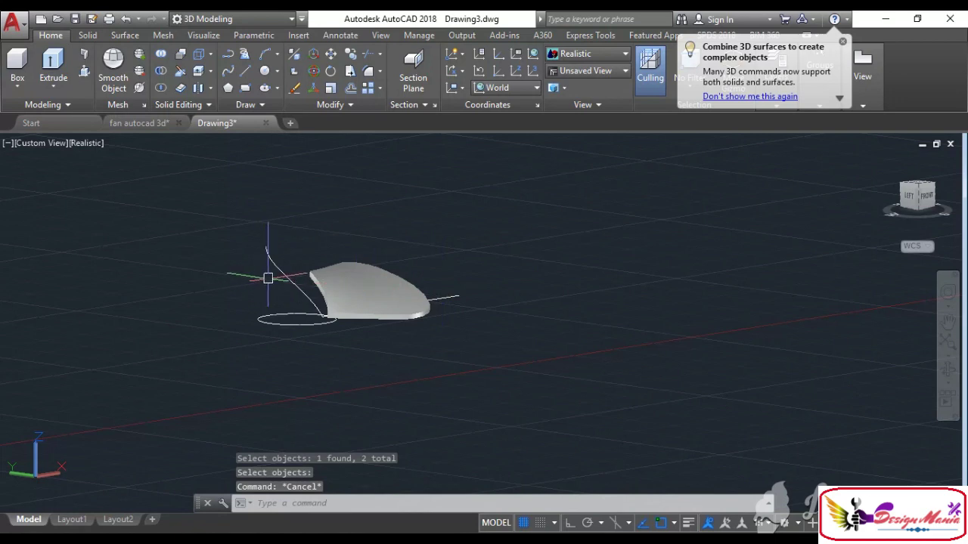
left_click(280, 268)
key("Delete")
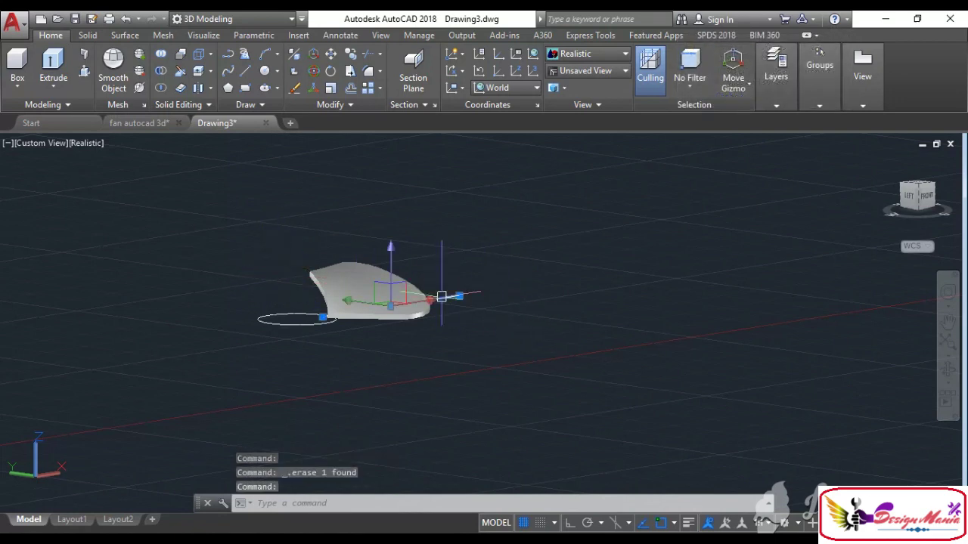
Step: Start FILLET in Multiple mode on the blade's lower front edge at the default 1.0875 radius
type("fillet")
key("Return")
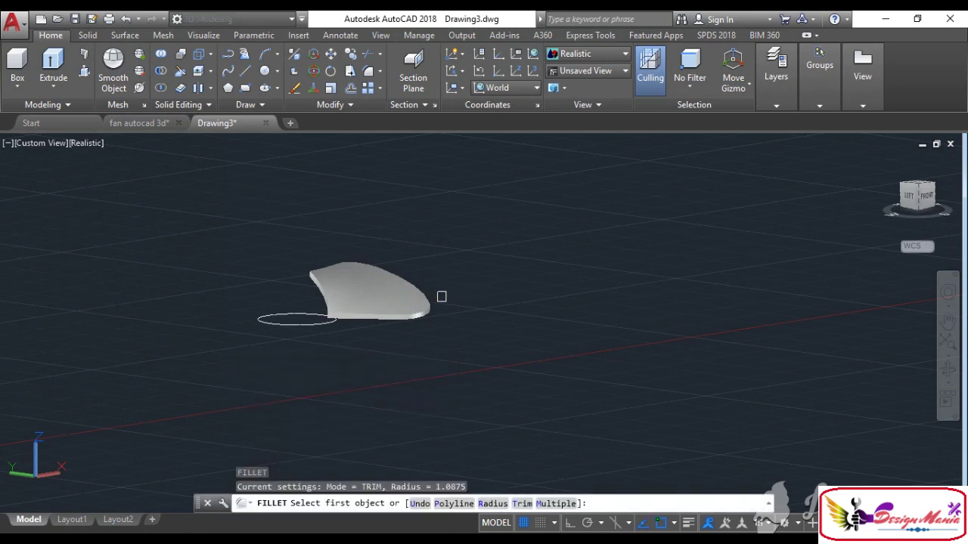
scroll(346, 314, "up", 3)
scroll(345, 314, "up", 3)
scroll(374, 310, "up", 2)
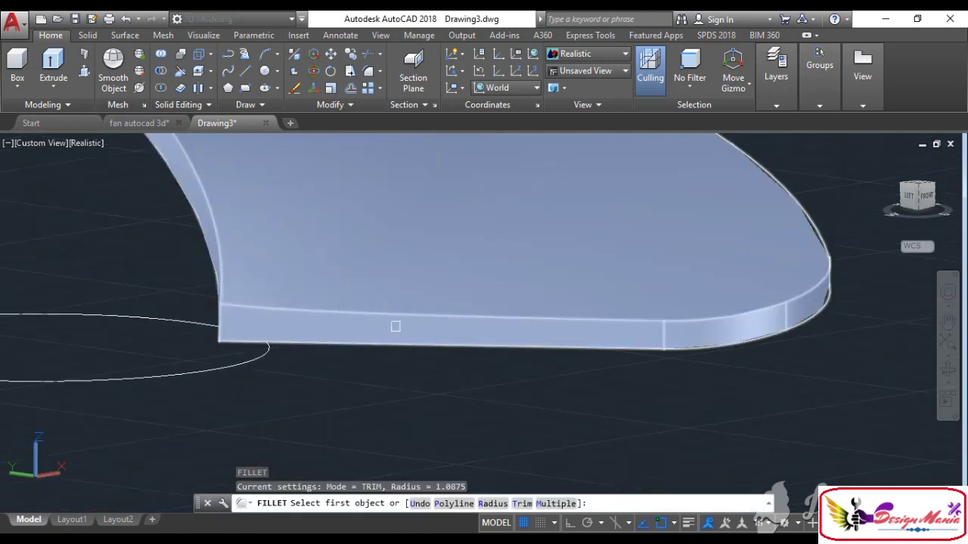
scroll(393, 325, "up", 1)
left_click(556, 504)
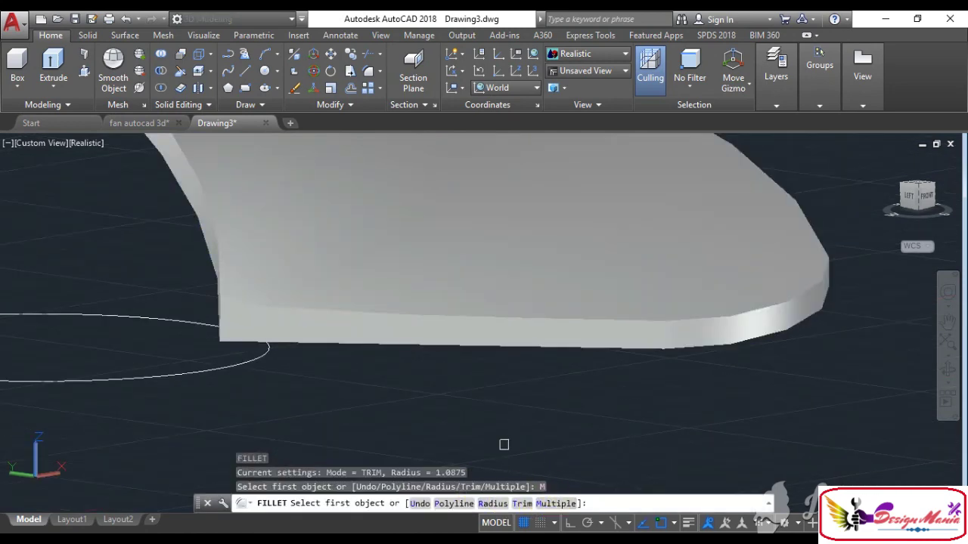
left_click(451, 310)
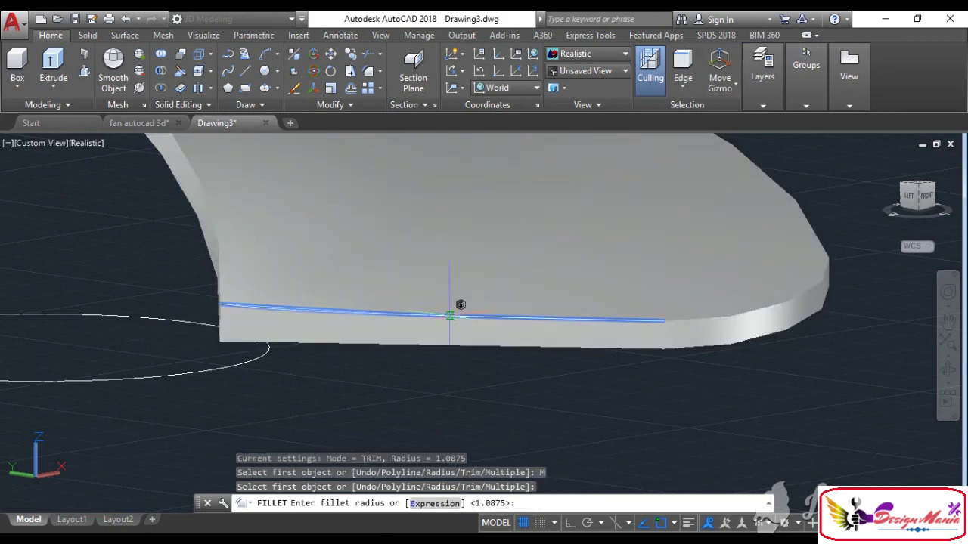
key("Return")
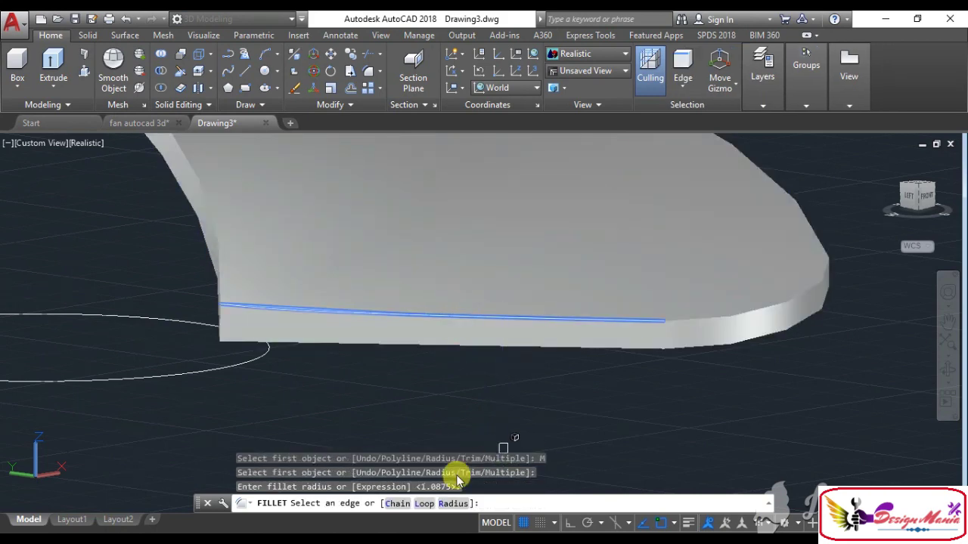
Step: Chain-select the blade's outer, side and bottom edges and set the fillet radius to 10
left_click(397, 504)
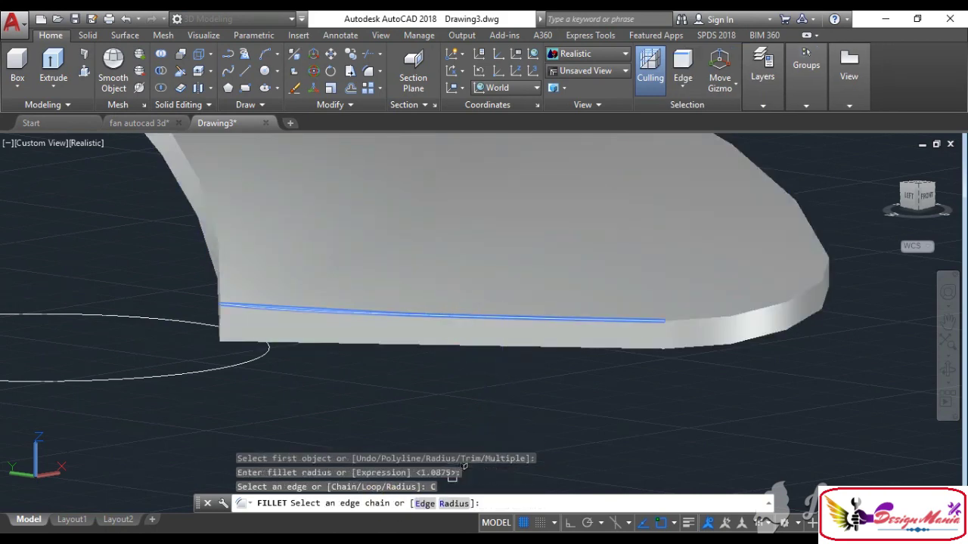
left_click(693, 318)
scroll(151, 303, "down", 3)
scroll(166, 268, "down", 1)
scroll(197, 256, "up", 2)
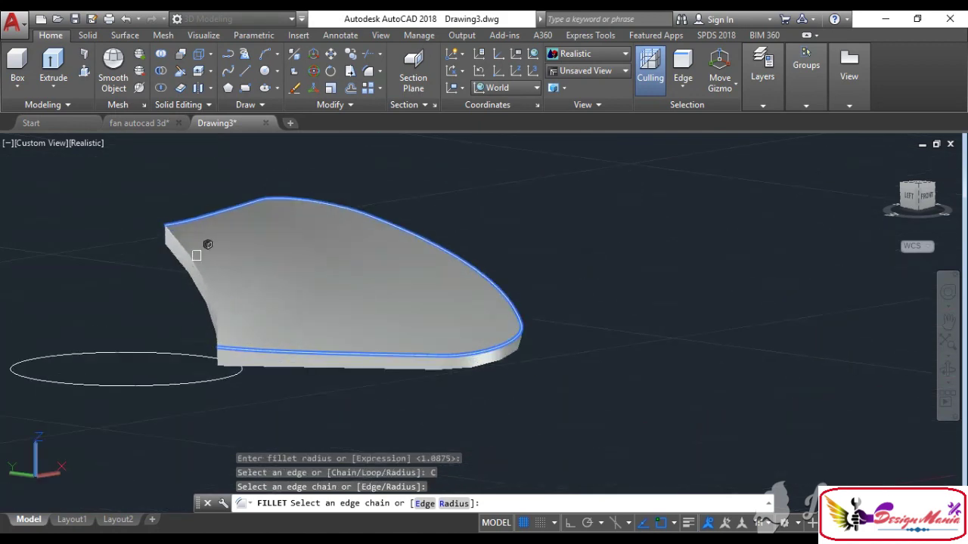
left_click(192, 256)
left_click(265, 368)
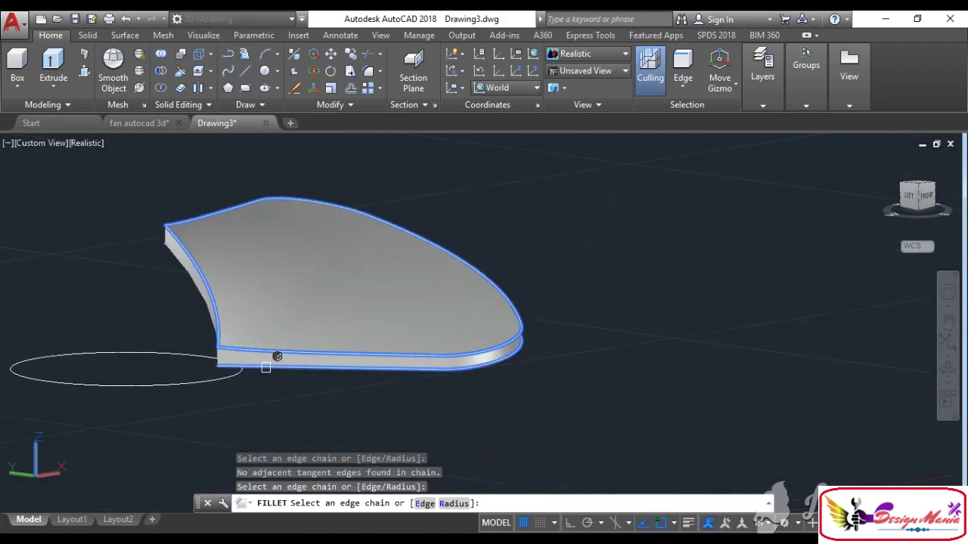
left_click(186, 270)
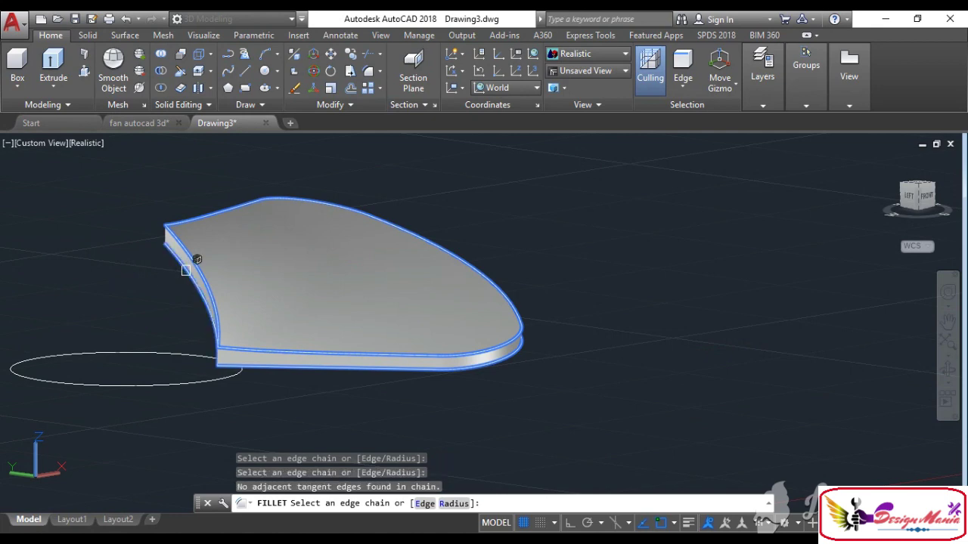
left_click(446, 504)
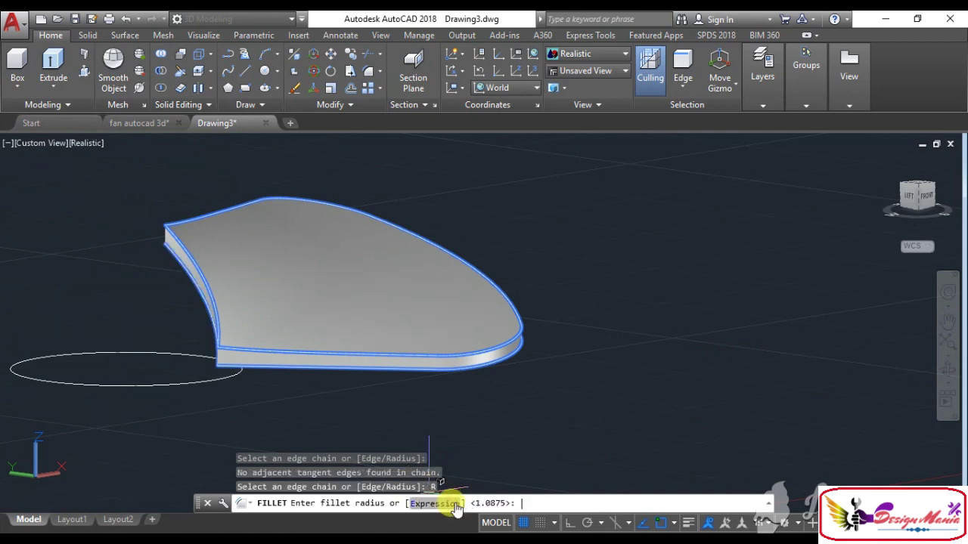
type("10")
key("Return")
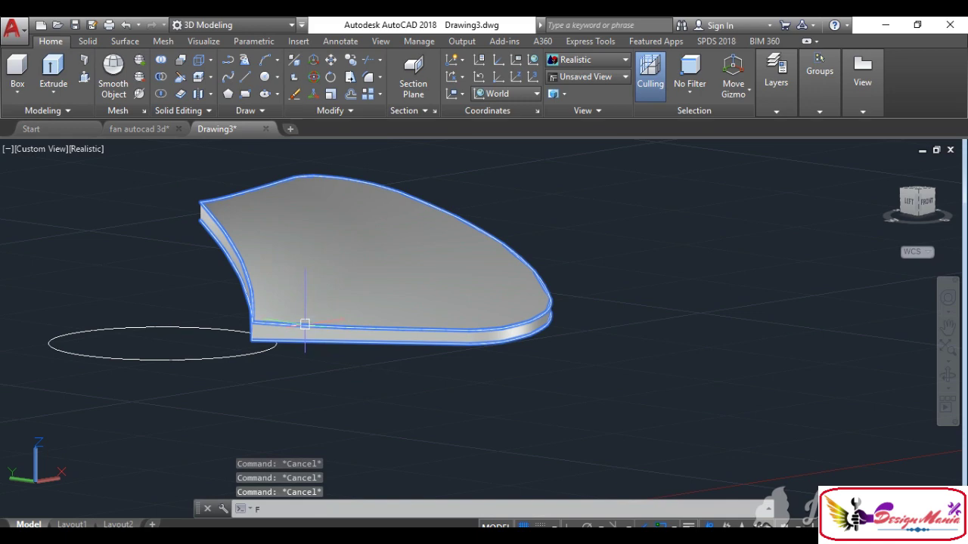
key("Return")
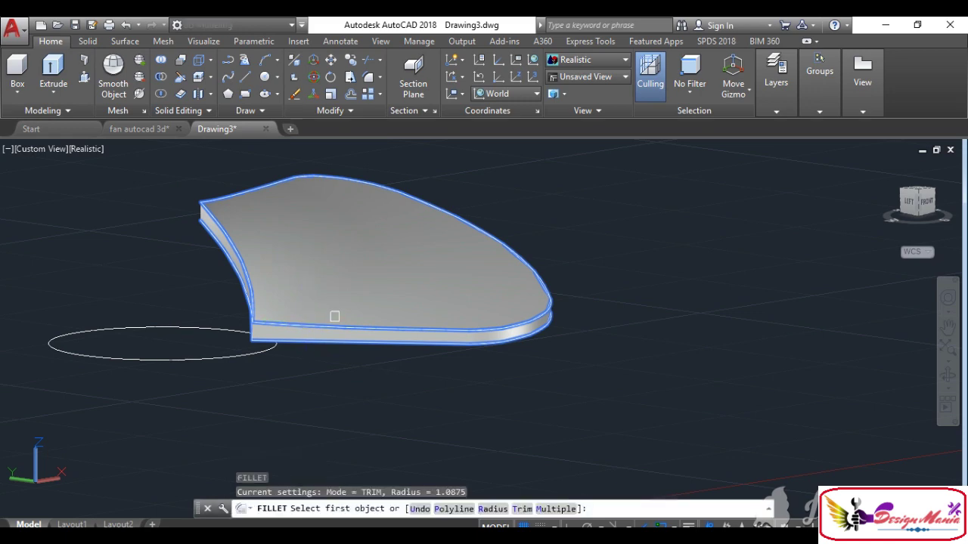
left_click(553, 511)
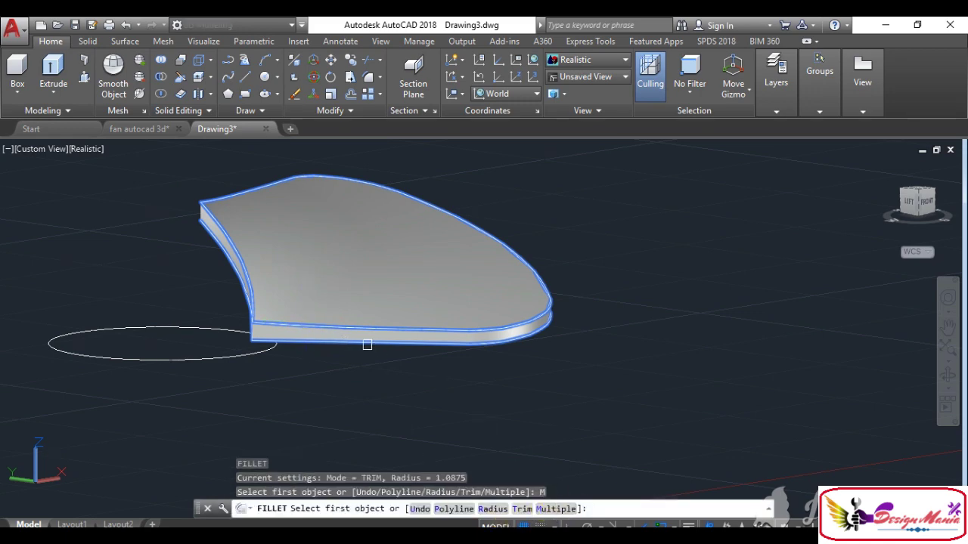
left_click(366, 330)
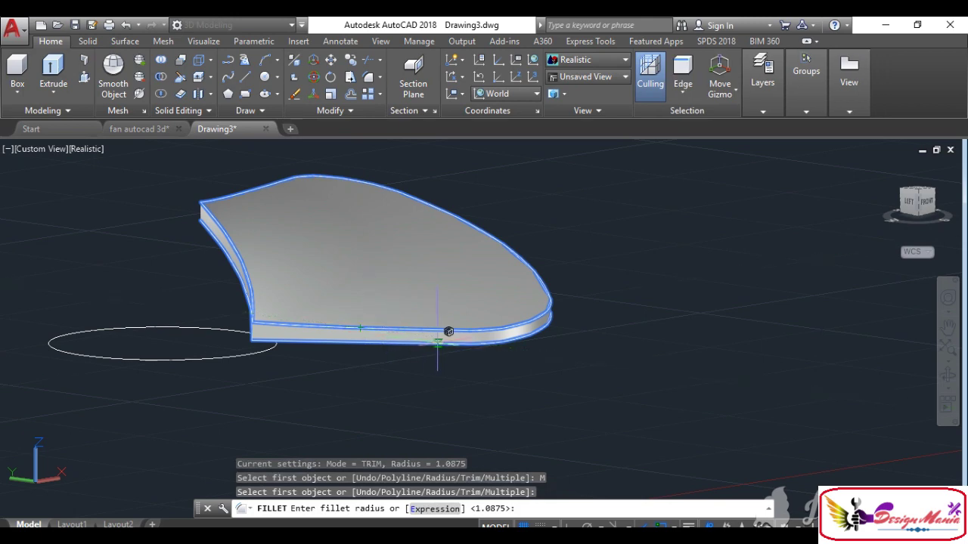
key("Escape")
key("Escape")
left_click(352, 415)
key("Escape")
key("Escape")
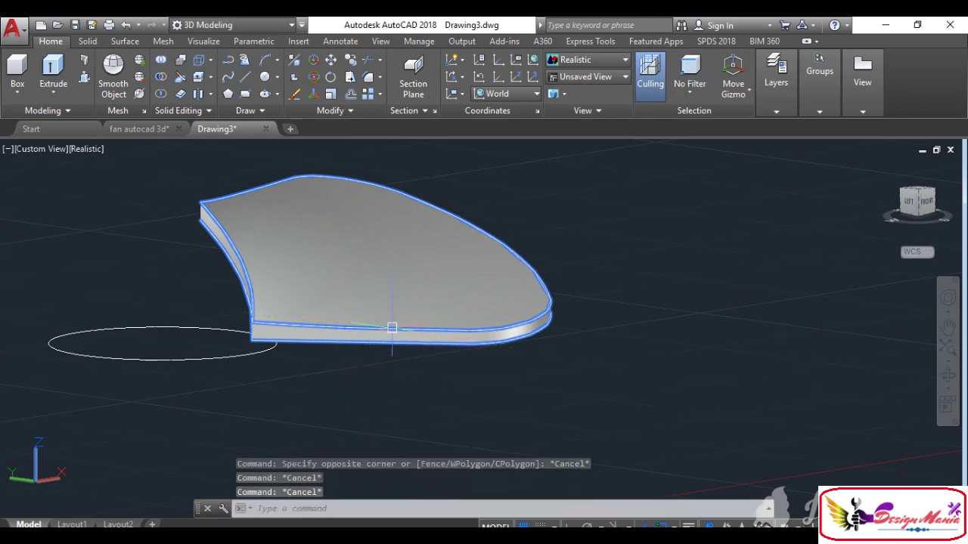
left_click(582, 284)
key("Escape")
key("Escape")
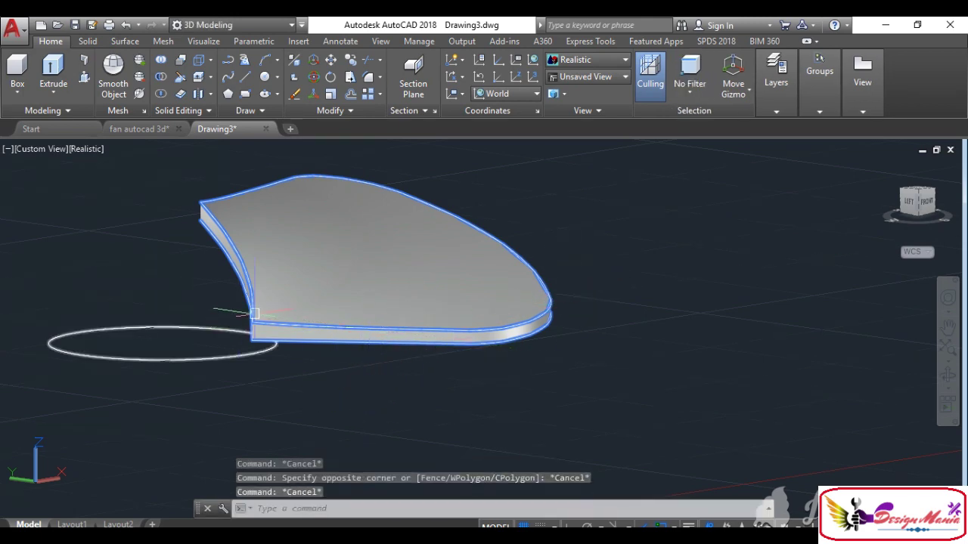
type("F")
key("Return")
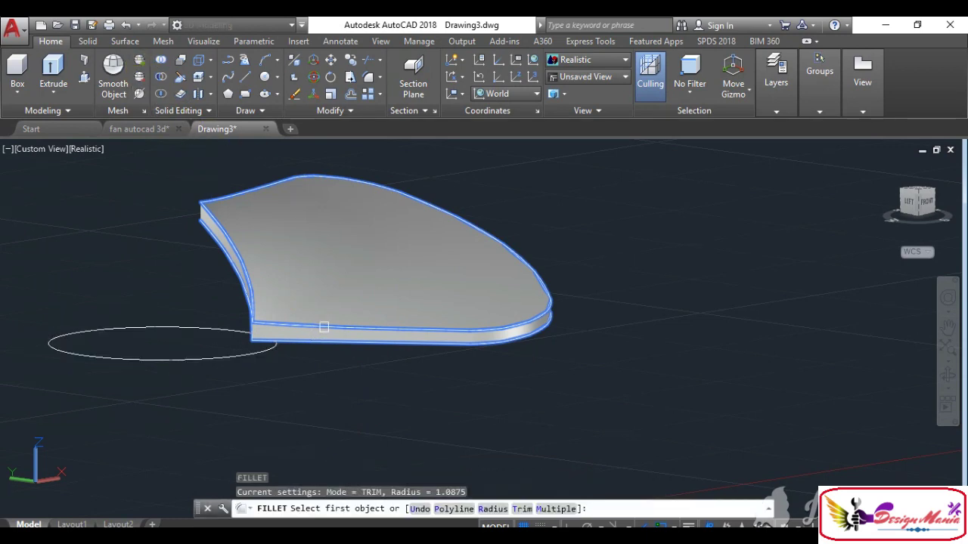
left_click(502, 513)
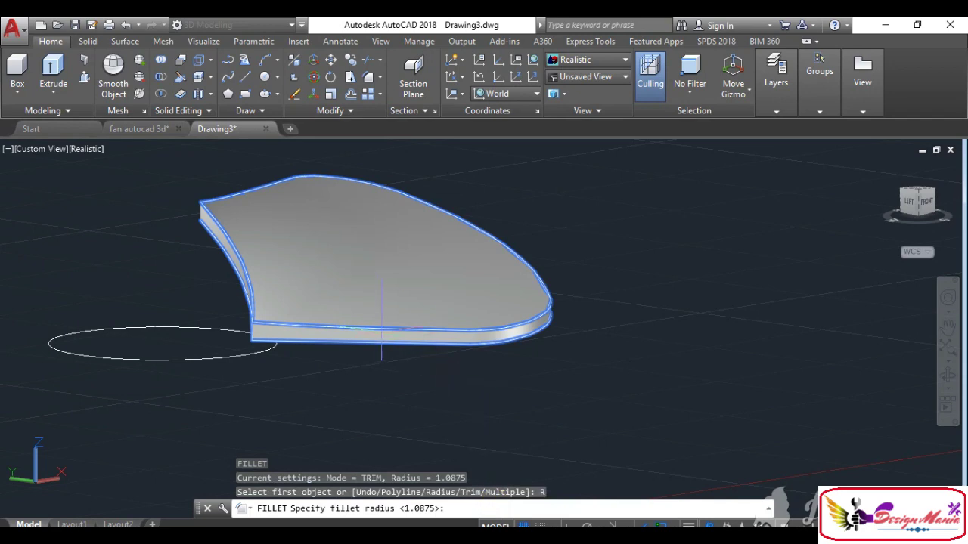
left_click(251, 324)
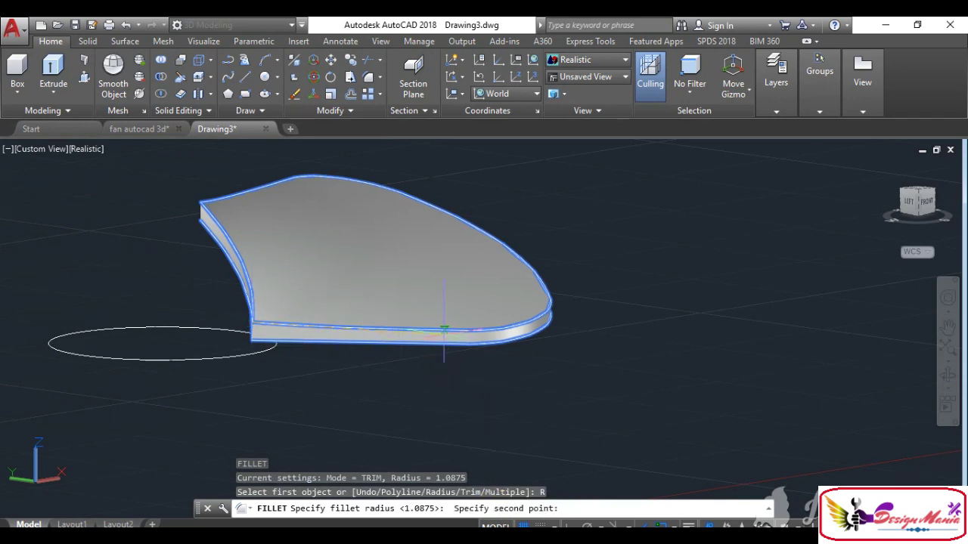
left_click(444, 330)
left_click(465, 331)
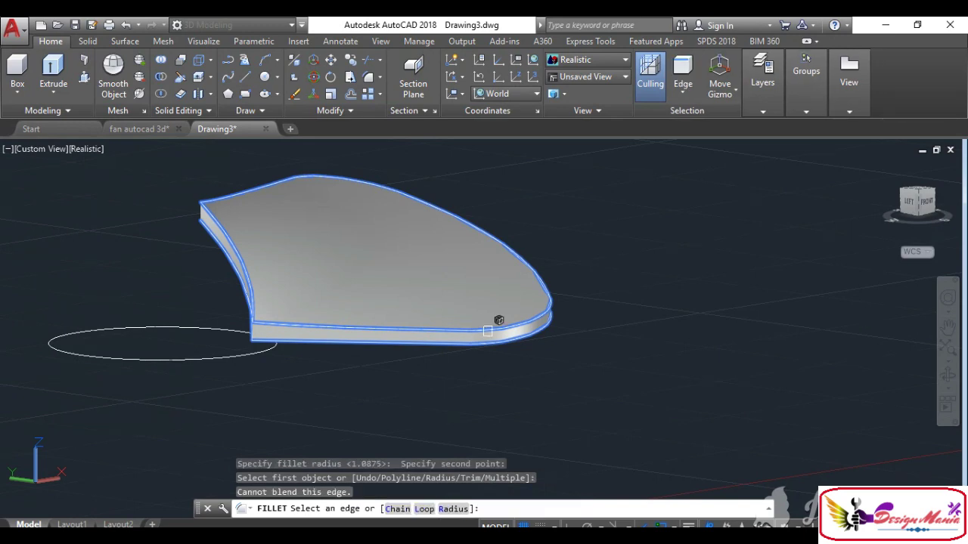
left_click(398, 509)
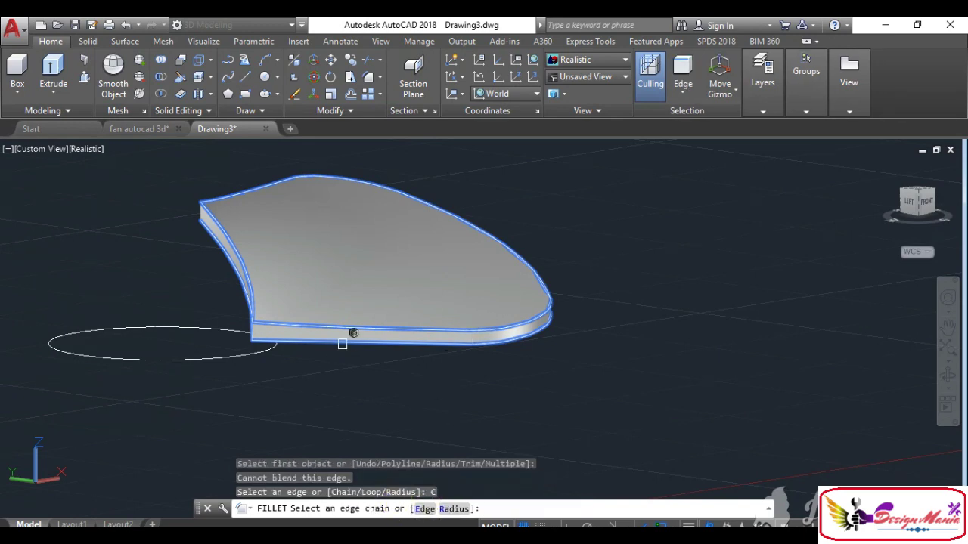
type("r")
key("Return")
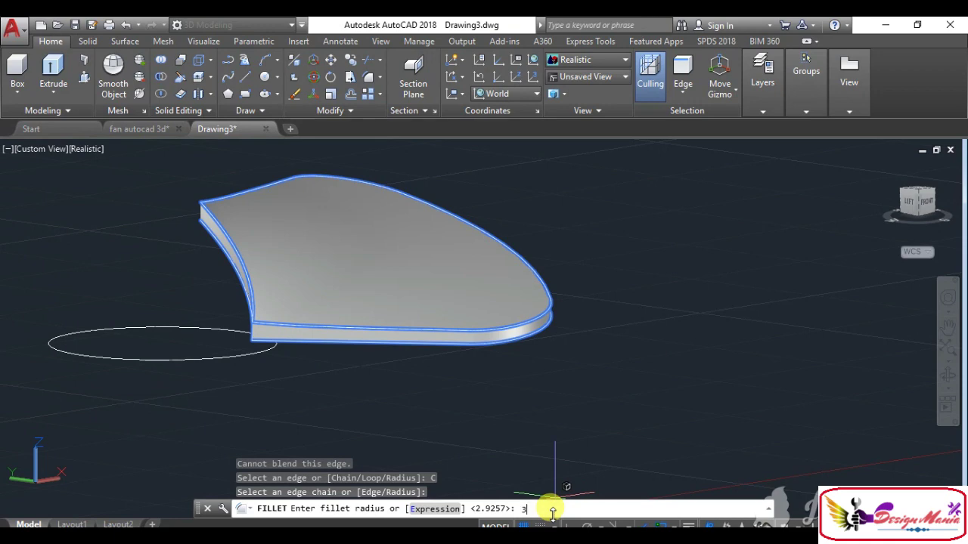
key("Return")
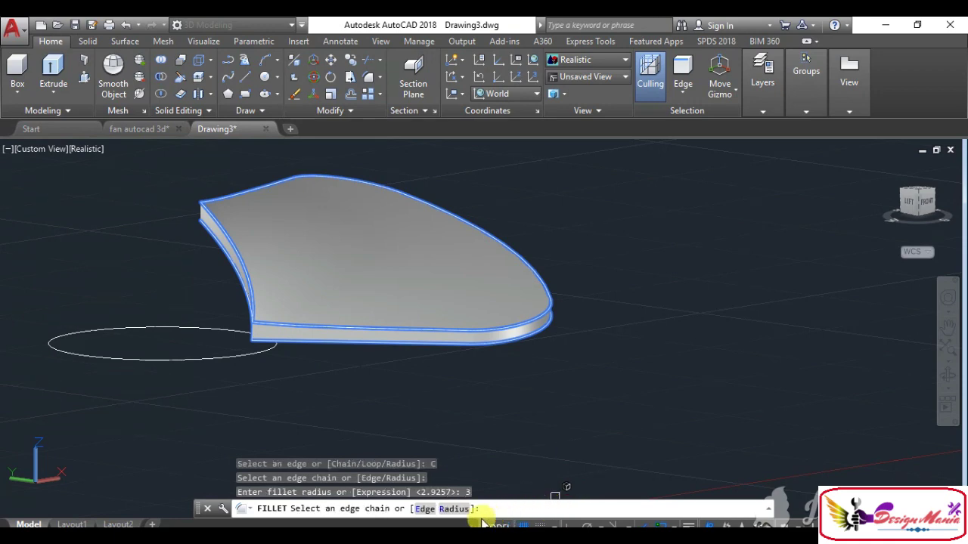
left_click(454, 509)
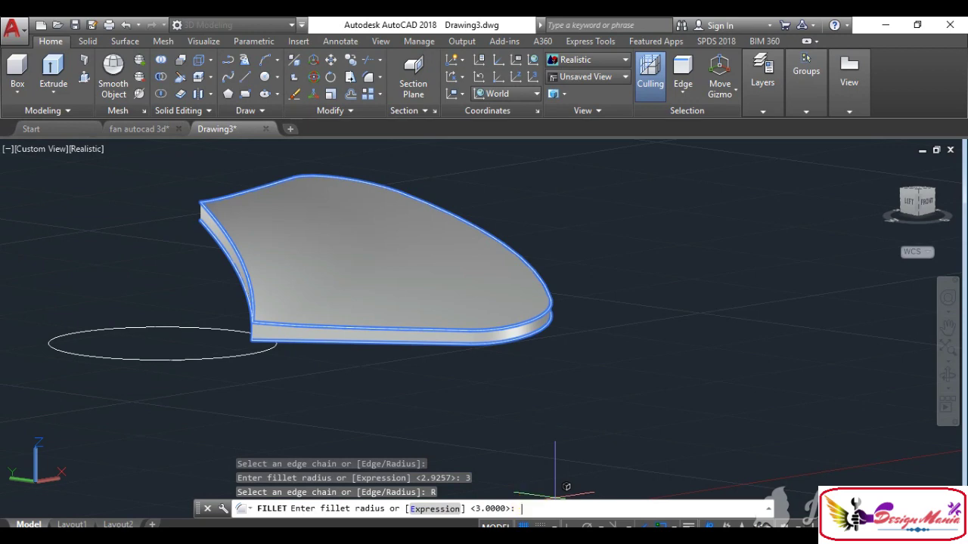
key("Return")
key("Escape")
key("Escape")
key("Escape")
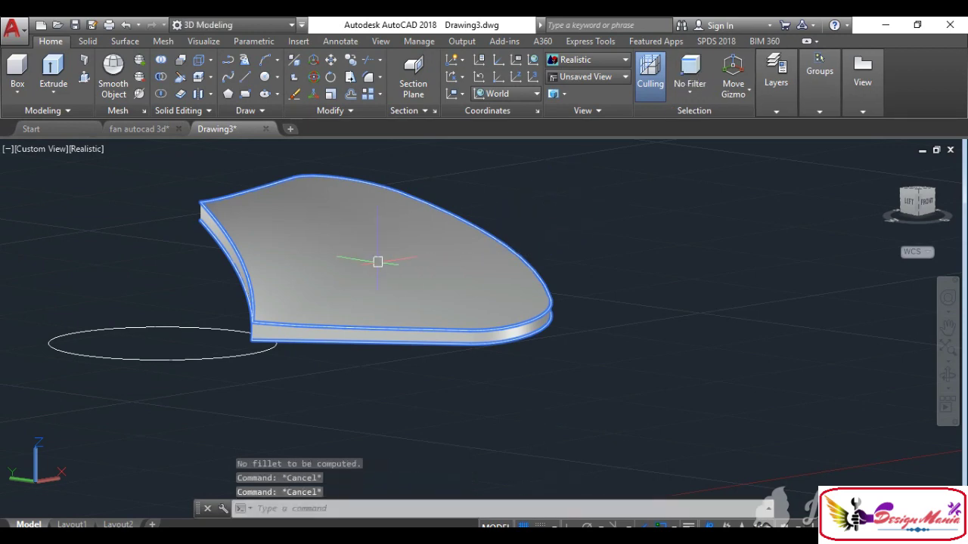
key("Escape")
Step: Start the ARRAY command with the blade as the object to repeat
type("AA")
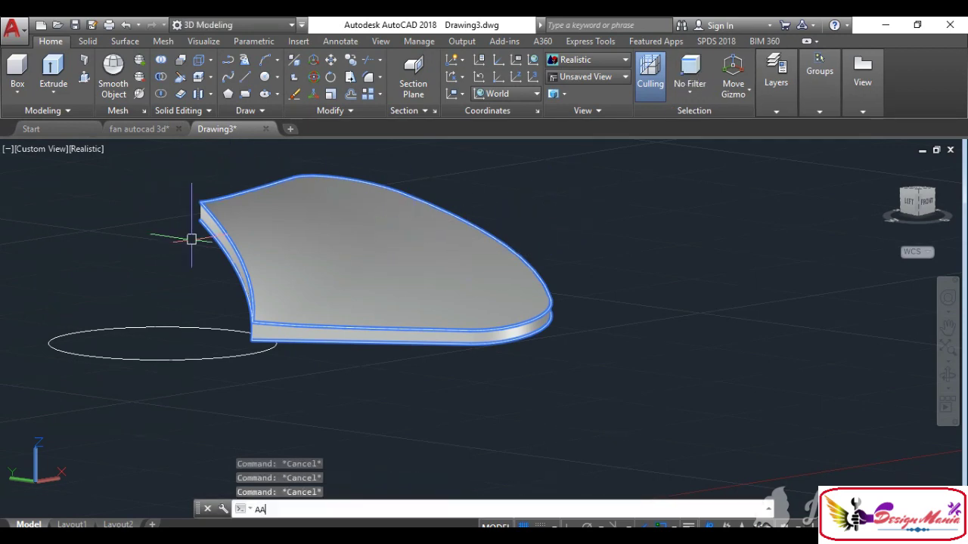
type("R")
key("BackSpace")
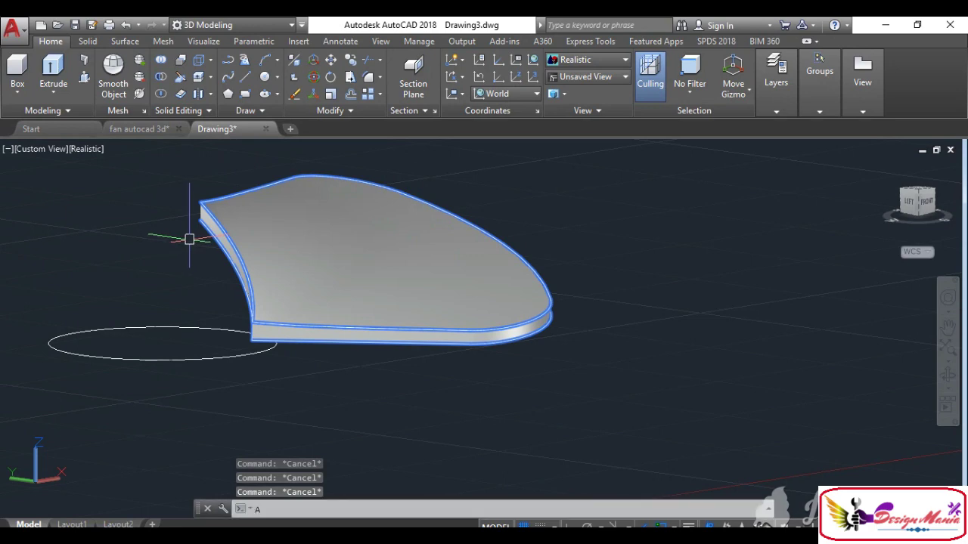
key("BackSpace")
type("R")
key("Return")
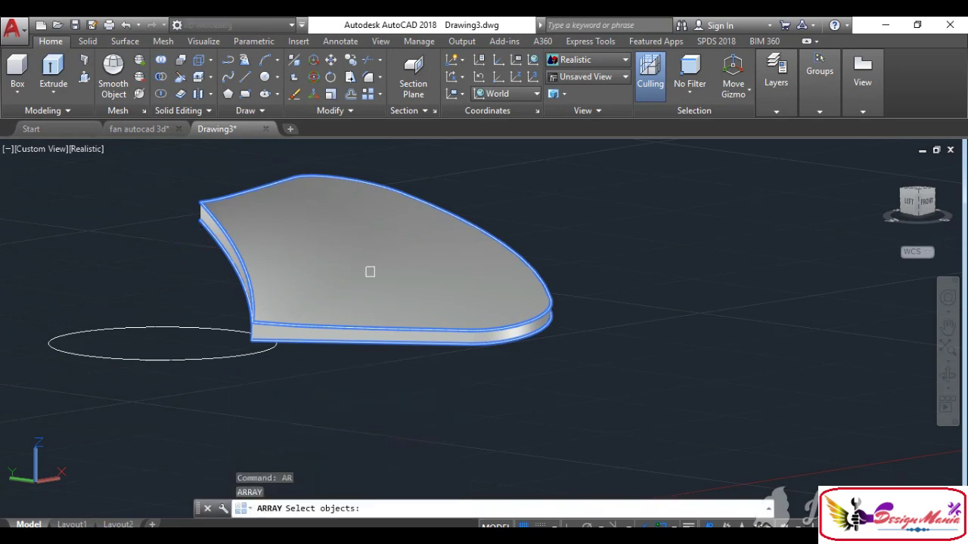
left_click(370, 272)
key("Return")
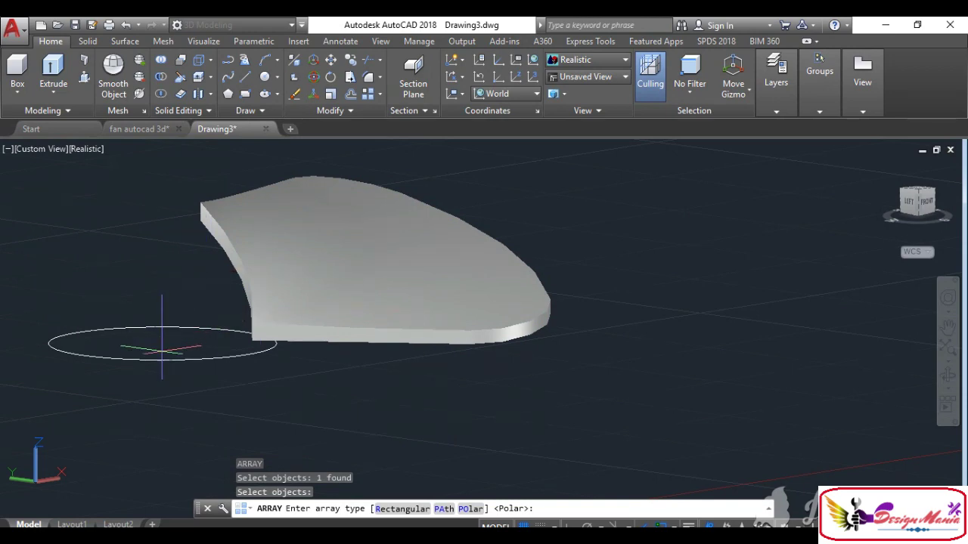
Step: Make it a polar array centred on the hub circle with four blades
mouse_move(304, 306)
middle_mouse_down("shift")
mouse_move(270, 339)
mouse_move(217, 345)
middle_mouse_up("shift")
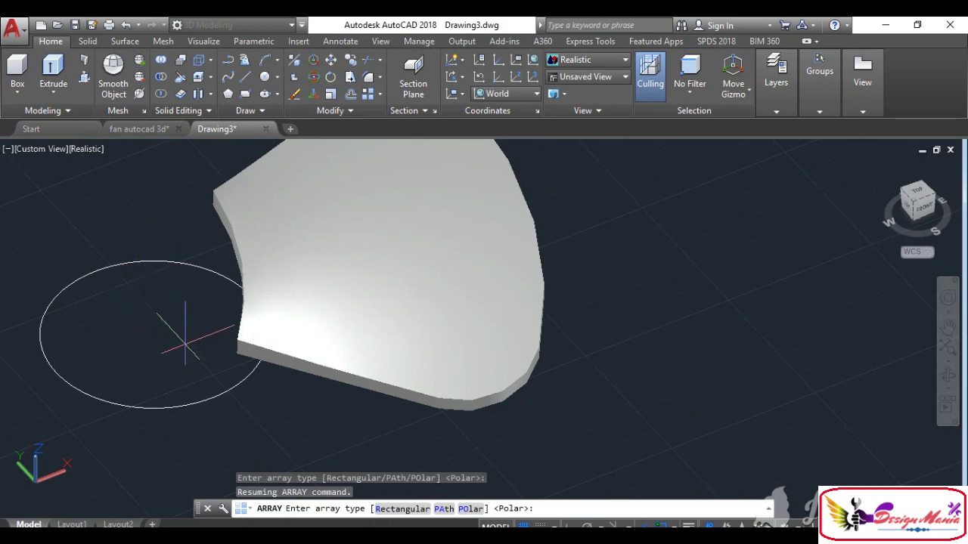
type("PO")
key("Return")
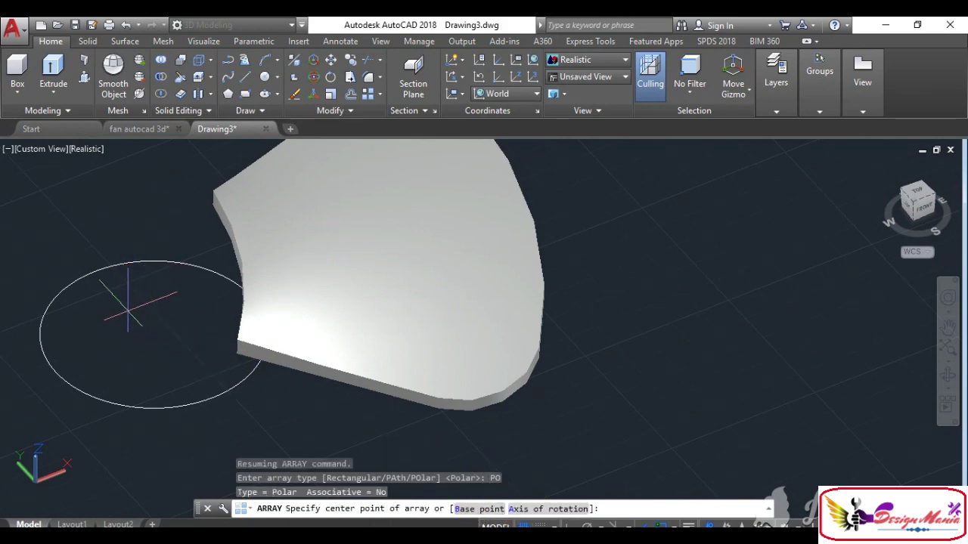
left_click(153, 334)
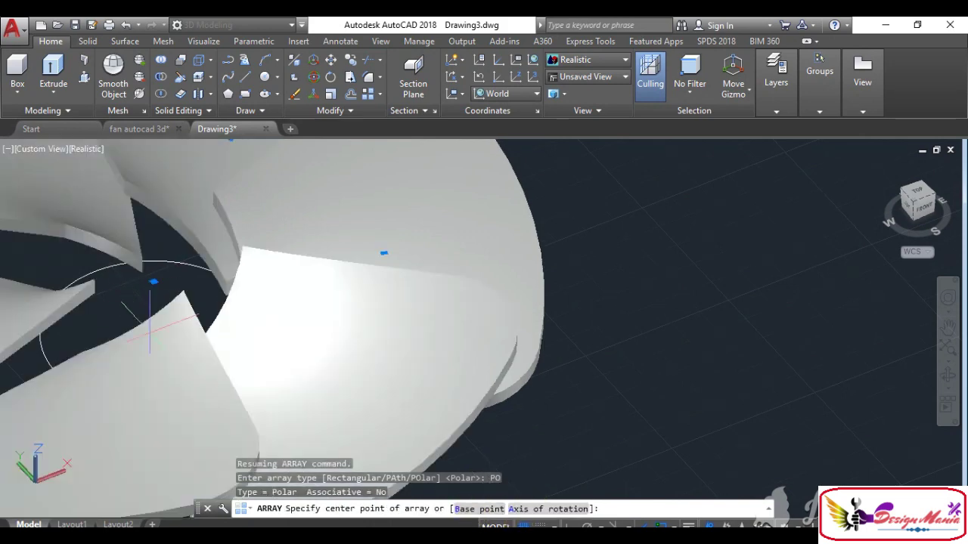
scroll(477, 421, "up", 3)
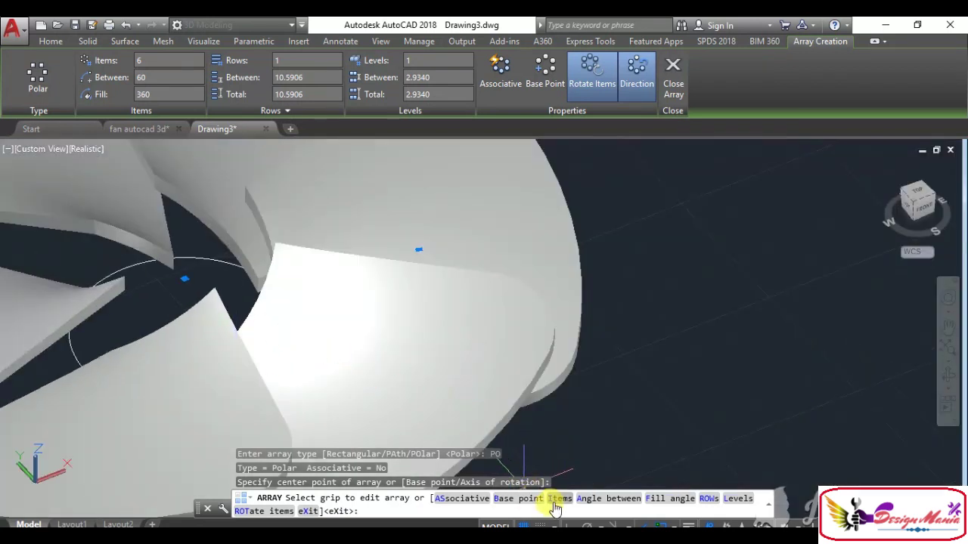
left_click(559, 499)
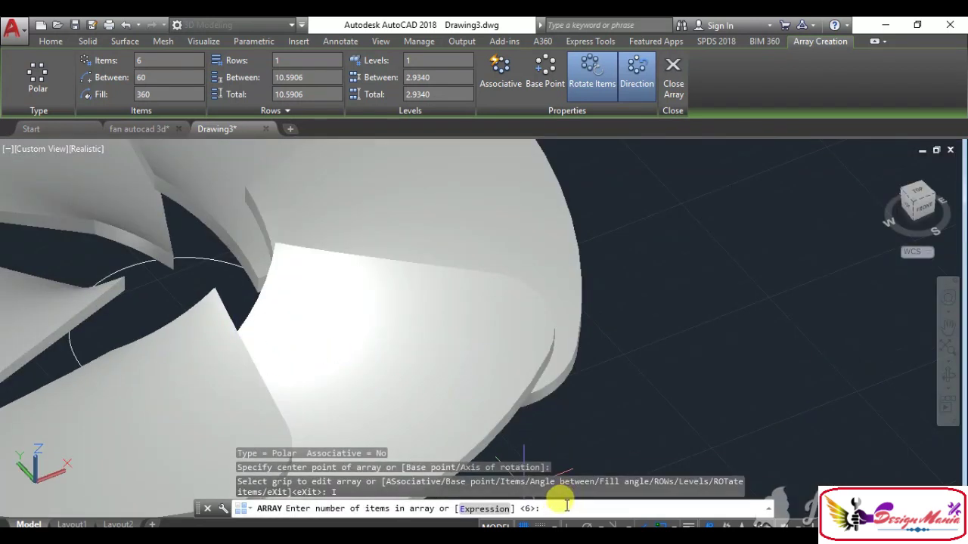
type("4")
key("Return")
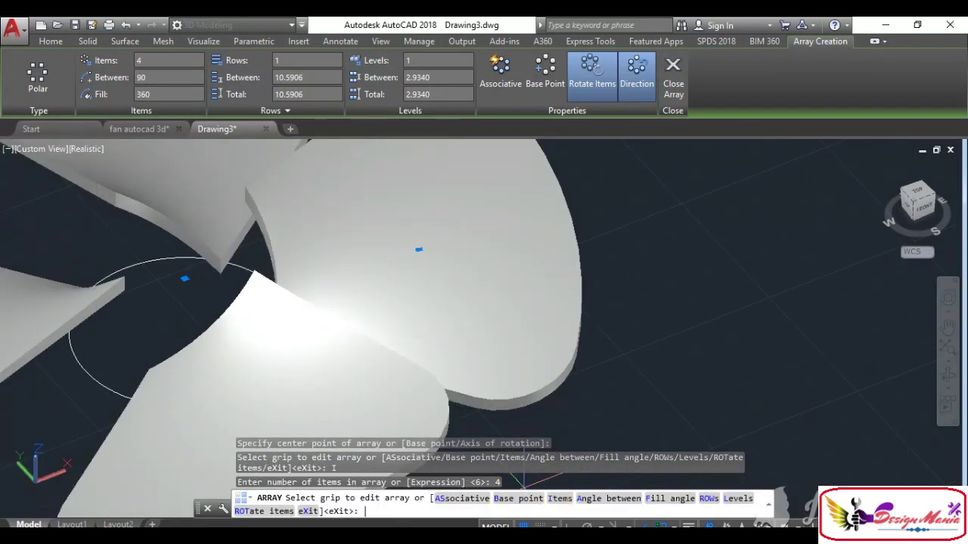
Step: Change the array item count to 3 and finish the array edit
scroll(496, 382, "down", 5)
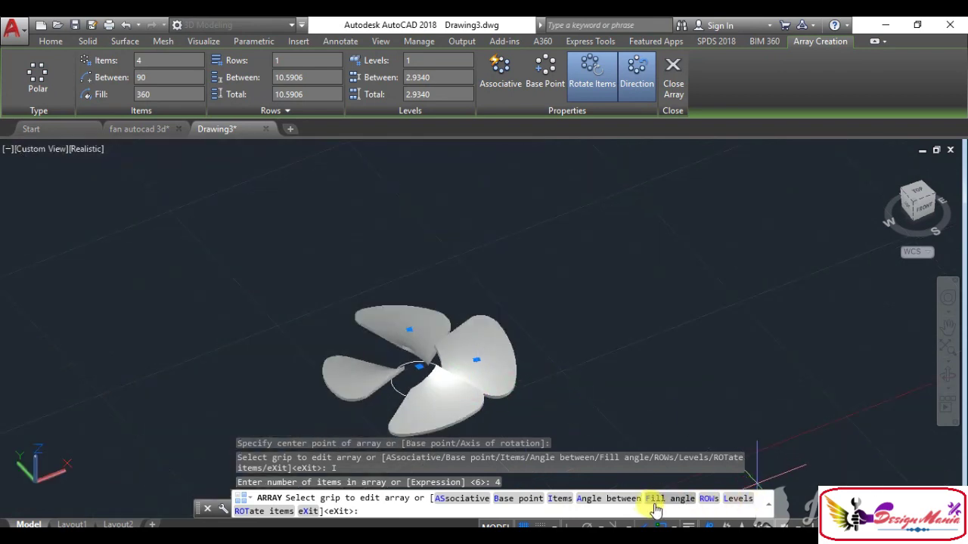
left_click(560, 498)
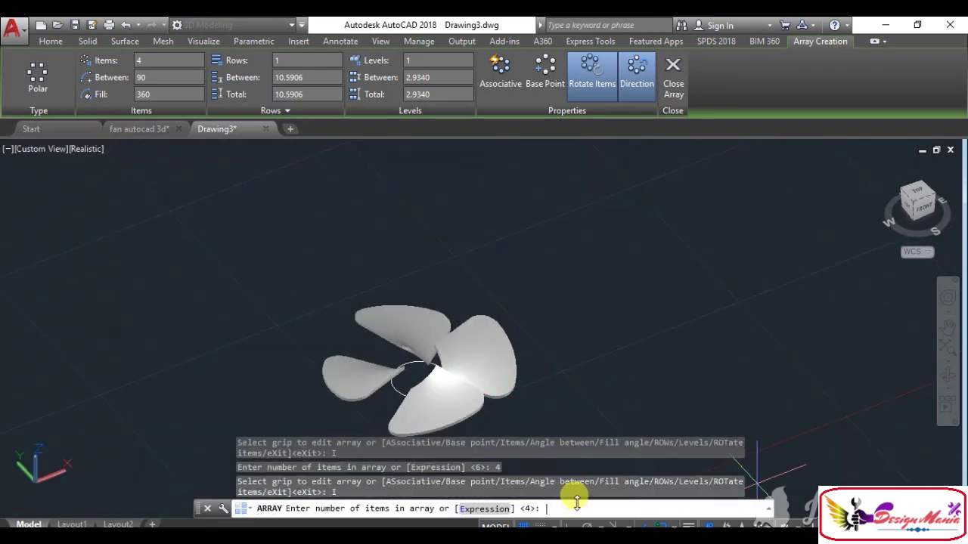
type("3")
key("Return")
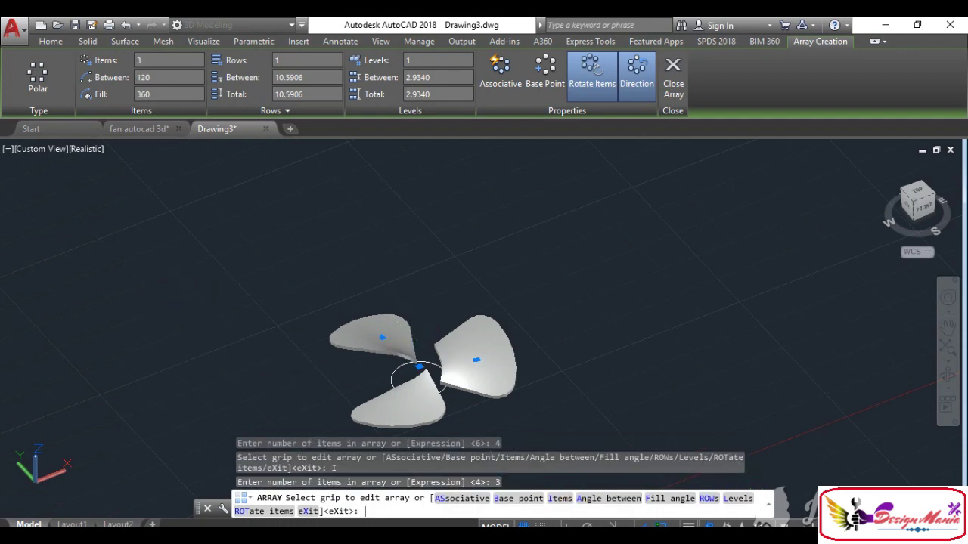
key("Return")
key("Escape")
scroll(457, 385, "up", 4)
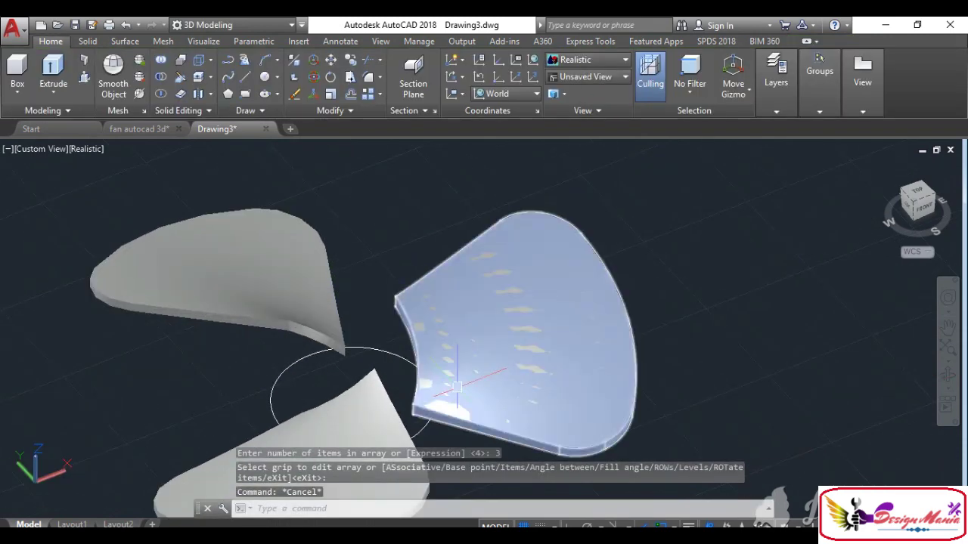
scroll(457, 385, "down", 1)
Step: Start FILLET (F) in Multiple mode on the right blade's bottom edge
scroll(457, 386, "down", 2)
type("F")
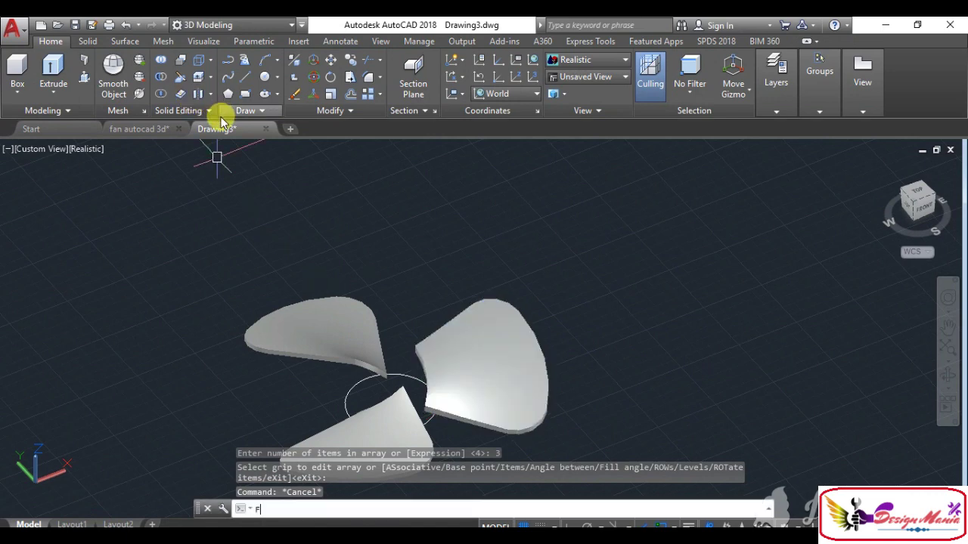
key("Return")
scroll(476, 434, "up", 3)
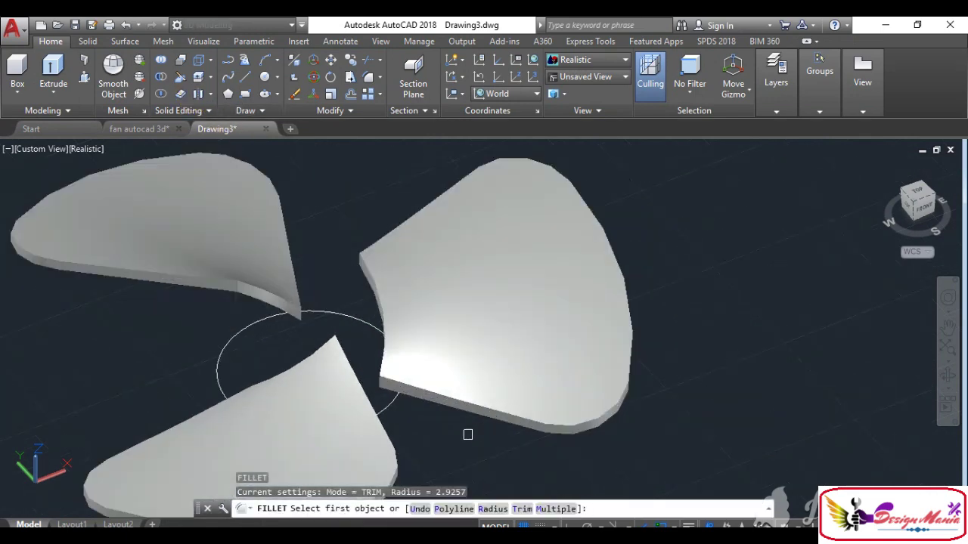
left_click(564, 509)
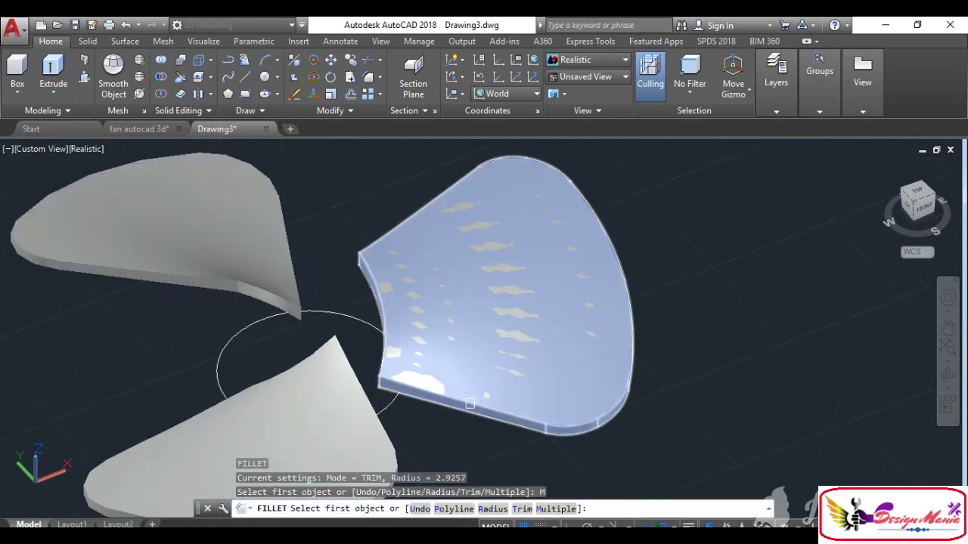
left_click(468, 405)
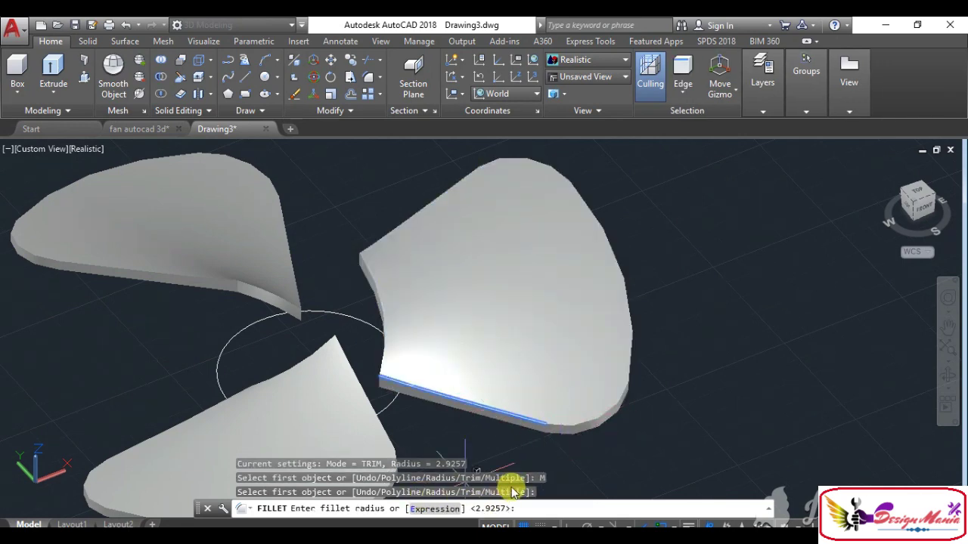
key("Return")
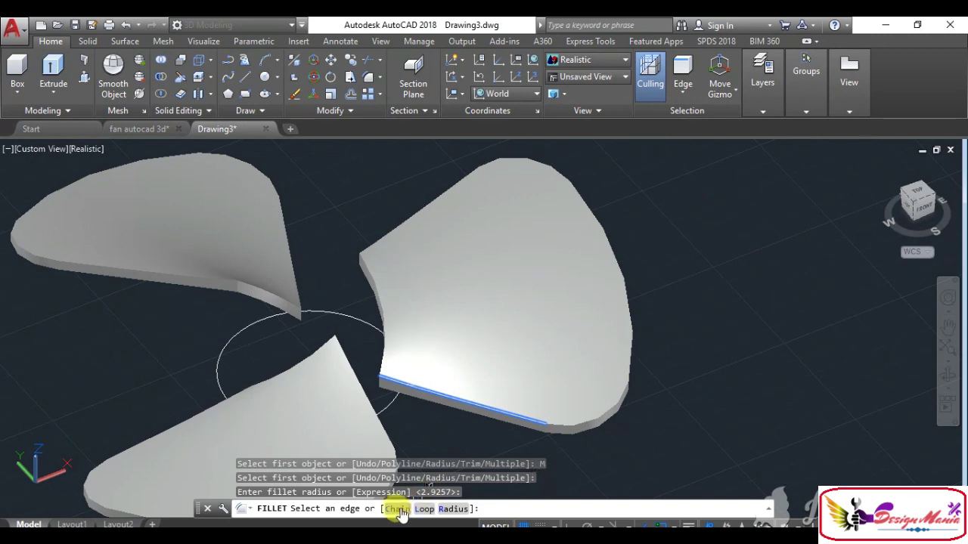
Step: Chain-select the right blade's outer and lower edge chains with a 6-unit radius
left_click(399, 509)
left_click(570, 423)
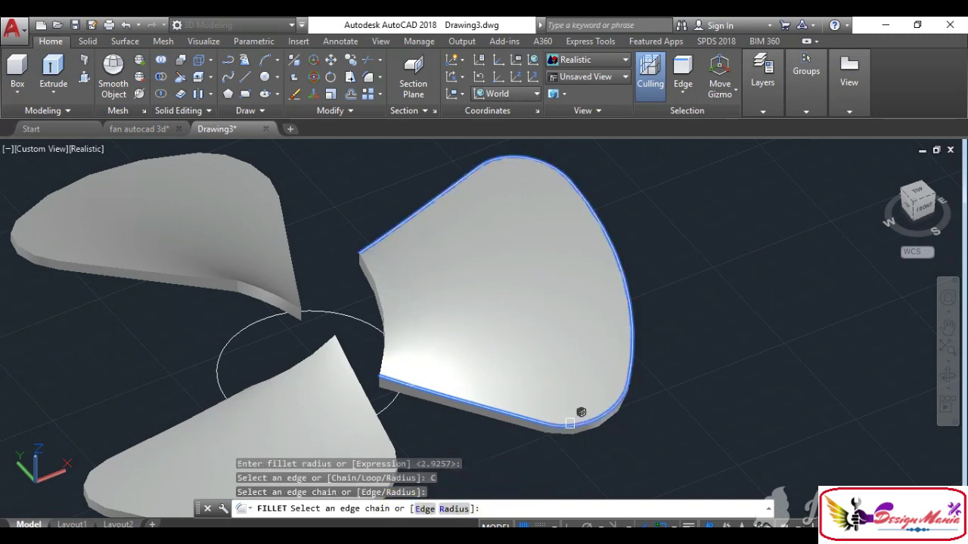
left_click(453, 509)
type("6")
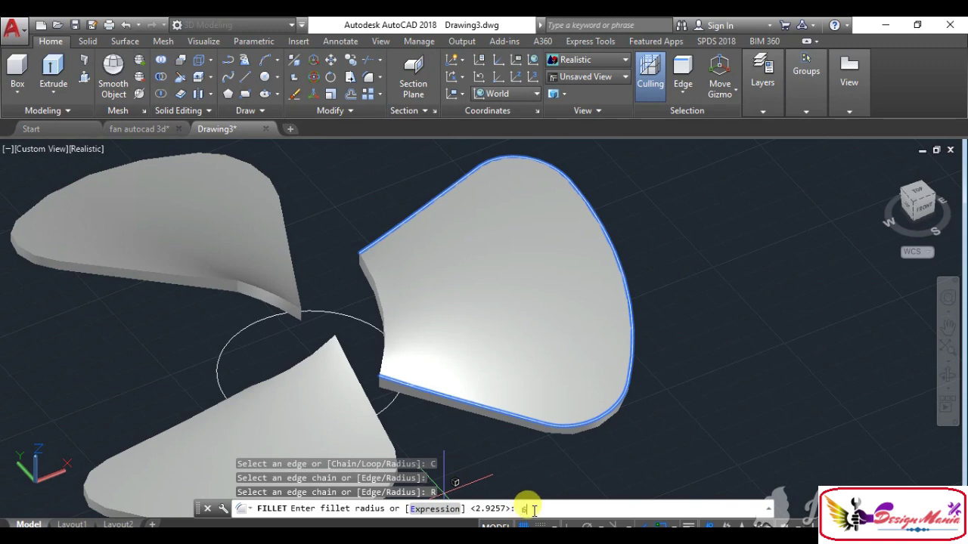
key("Return")
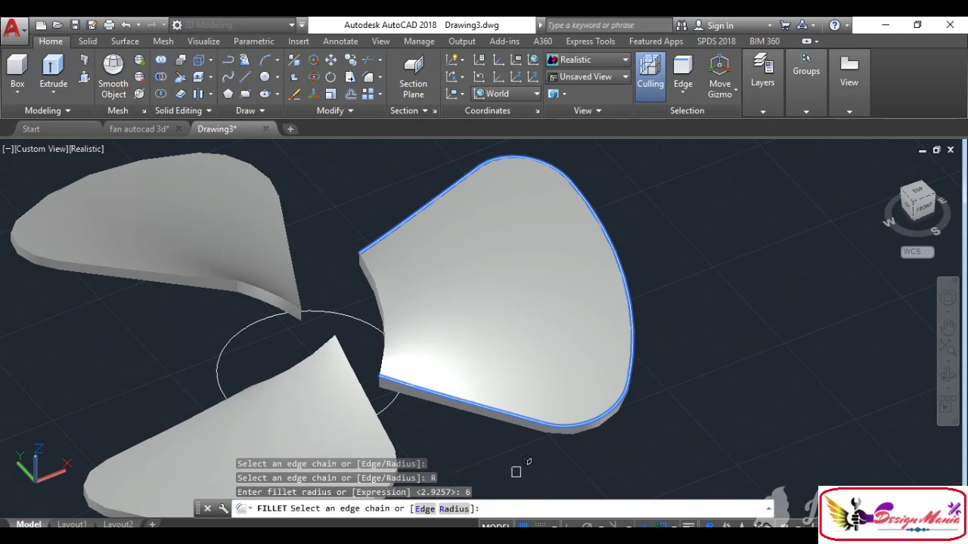
left_click(518, 413)
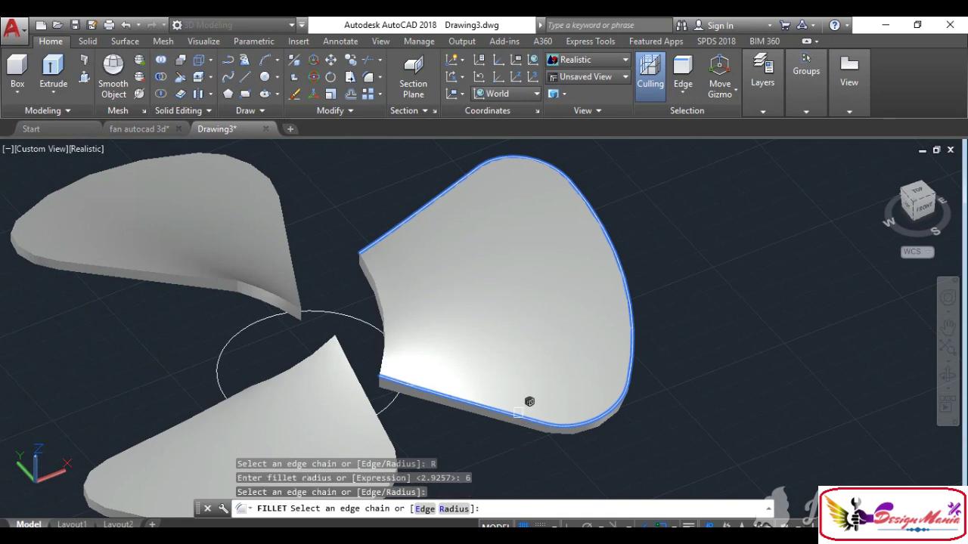
left_click(469, 419)
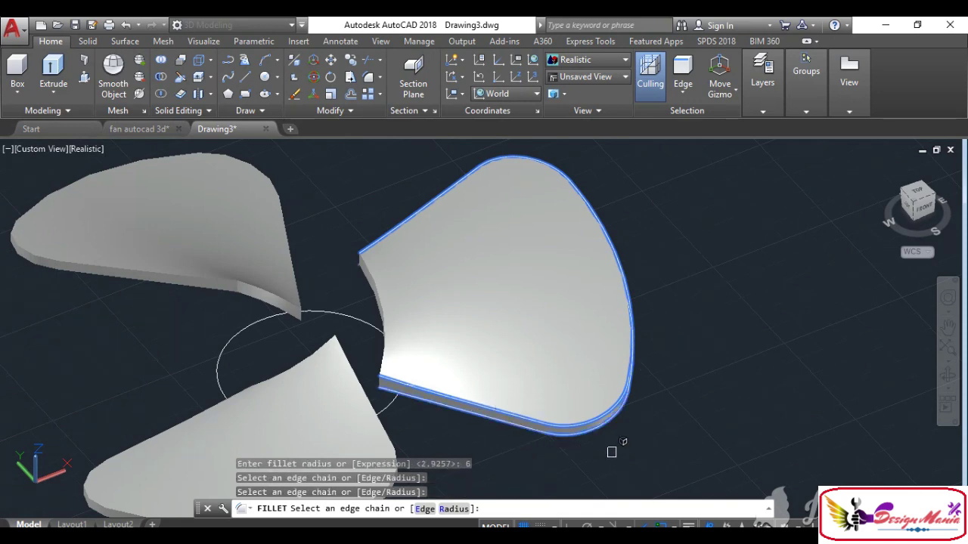
left_click(452, 509)
type("6")
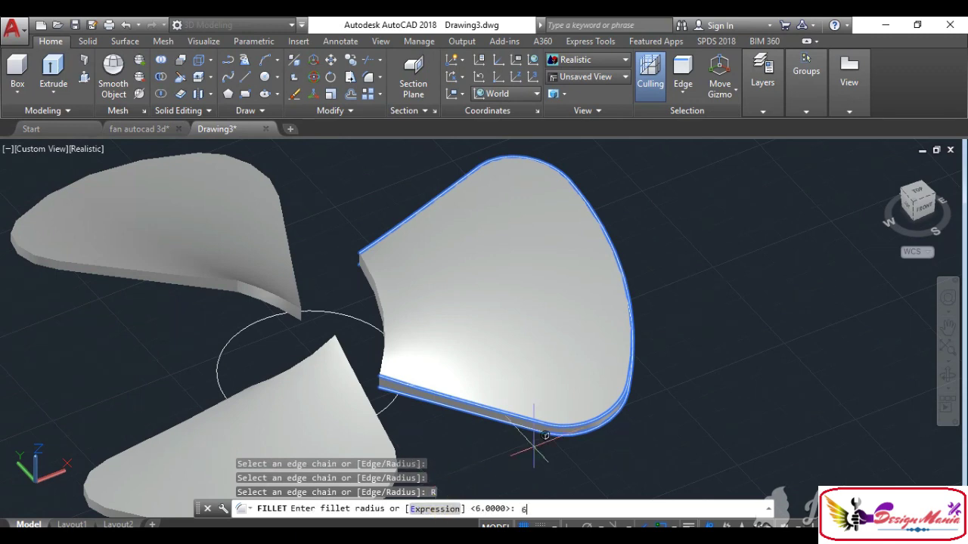
key("Return")
key("Return")
Step: Extrude the hub circle at the default height, inspect it, then undo it
key("Escape")
key("Escape")
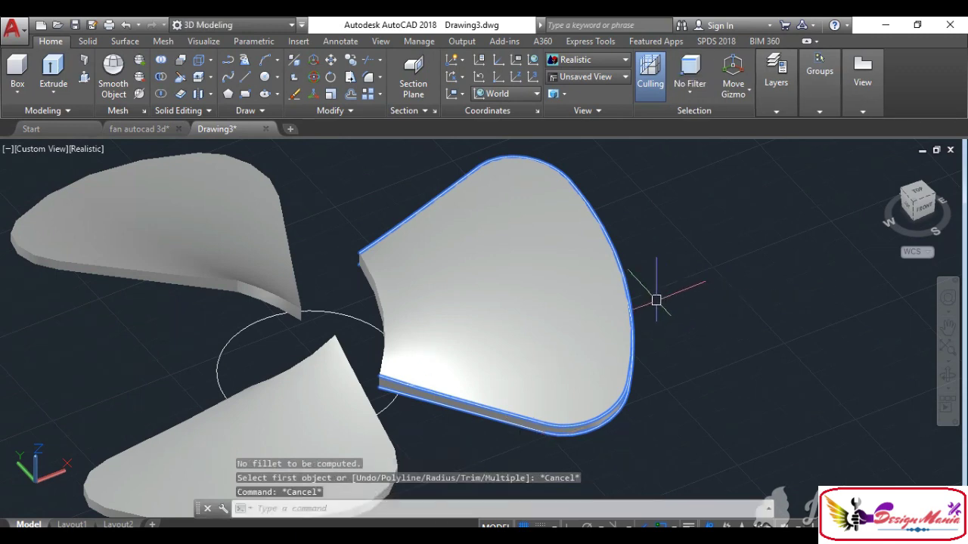
scroll(465, 286, "down", 7)
left_click(53, 76)
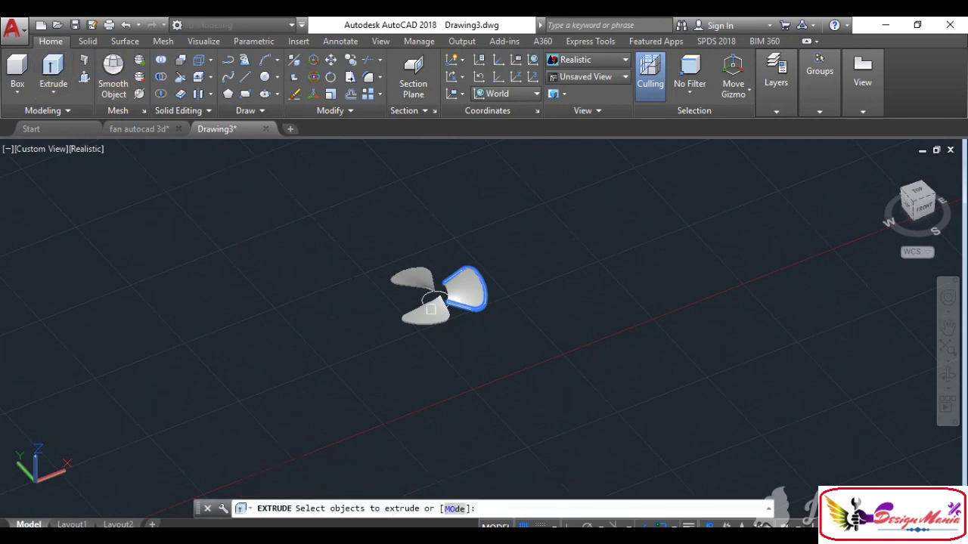
scroll(402, 304, "up", 5)
left_click(402, 305)
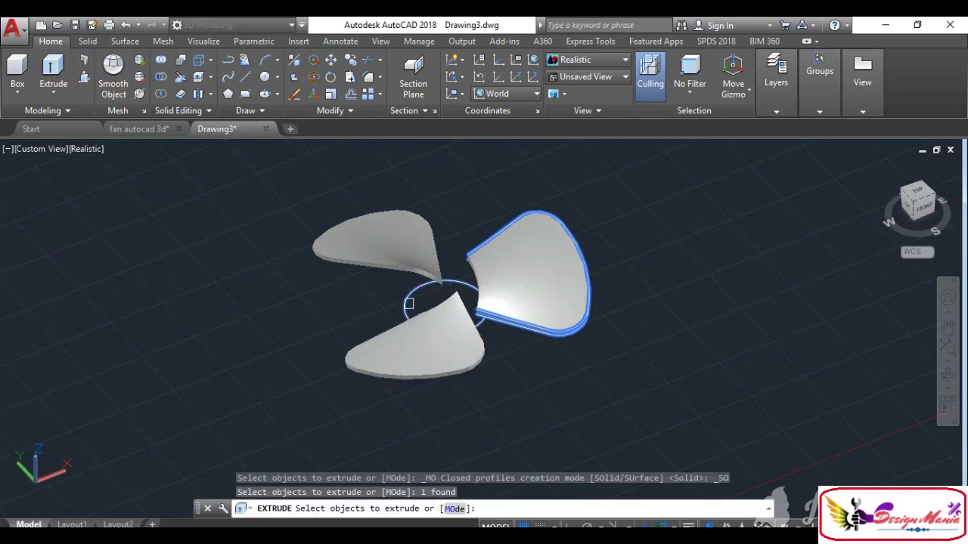
key("Return")
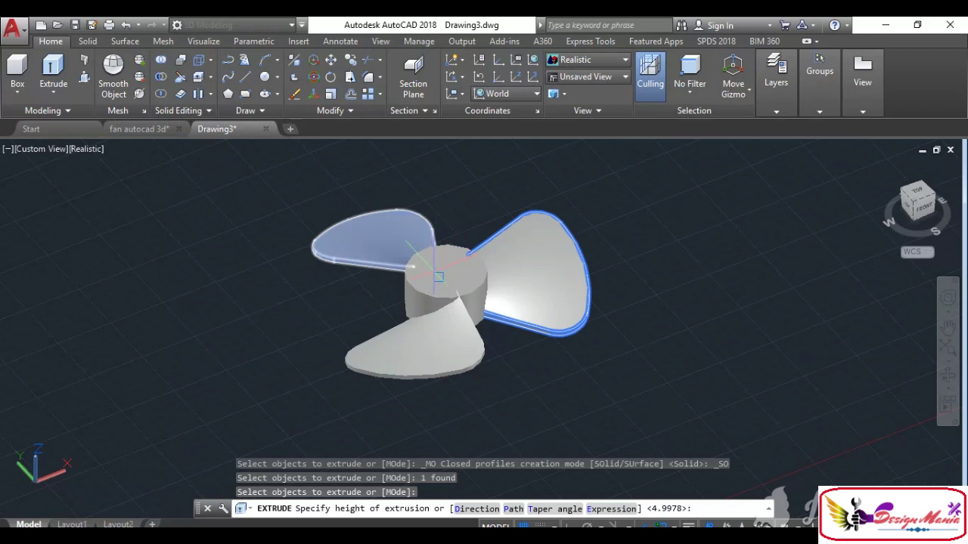
key("Return")
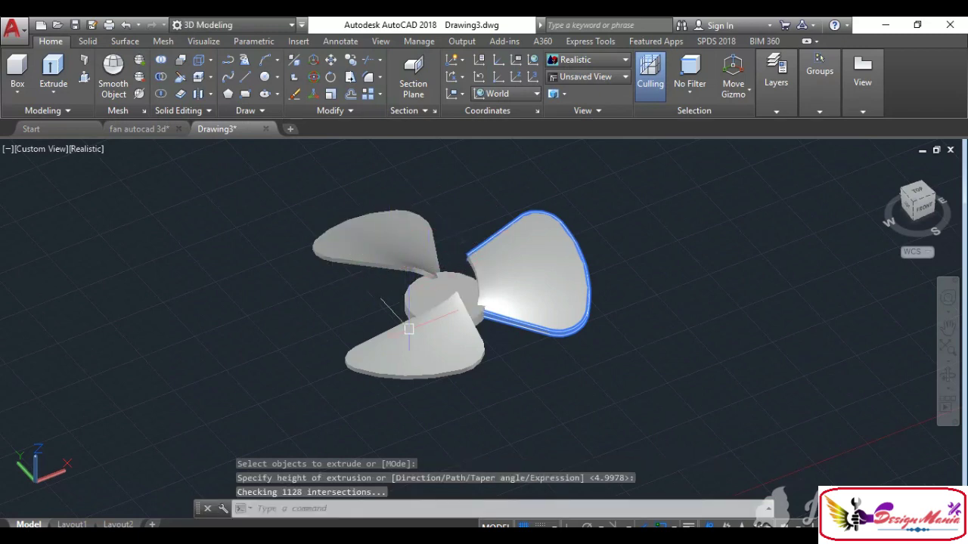
mouse_move(475, 389)
middle_mouse_down("shift")
mouse_move(408, 290)
mouse_move(250, 372)
middle_mouse_up("shift")
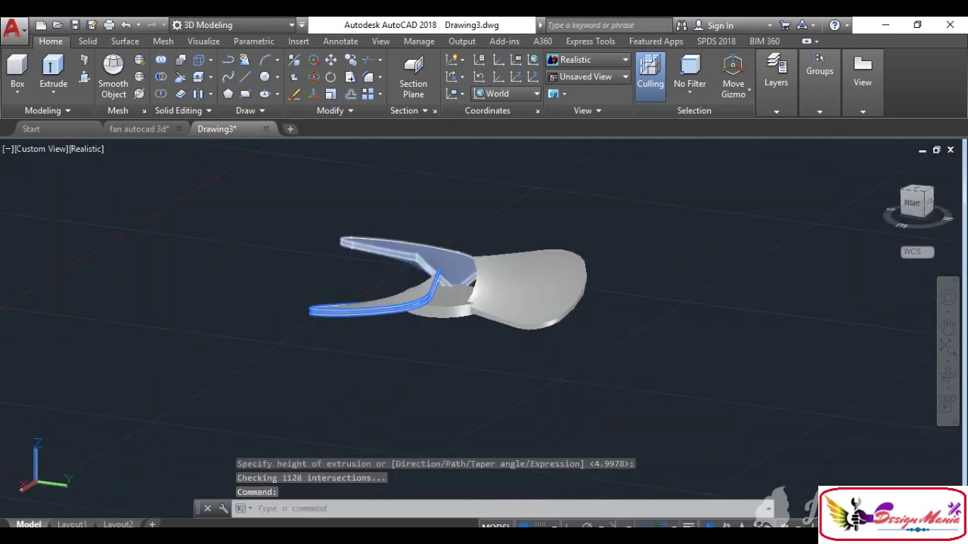
key("Escape")
key("ctrl+z")
key("ctrl+z")
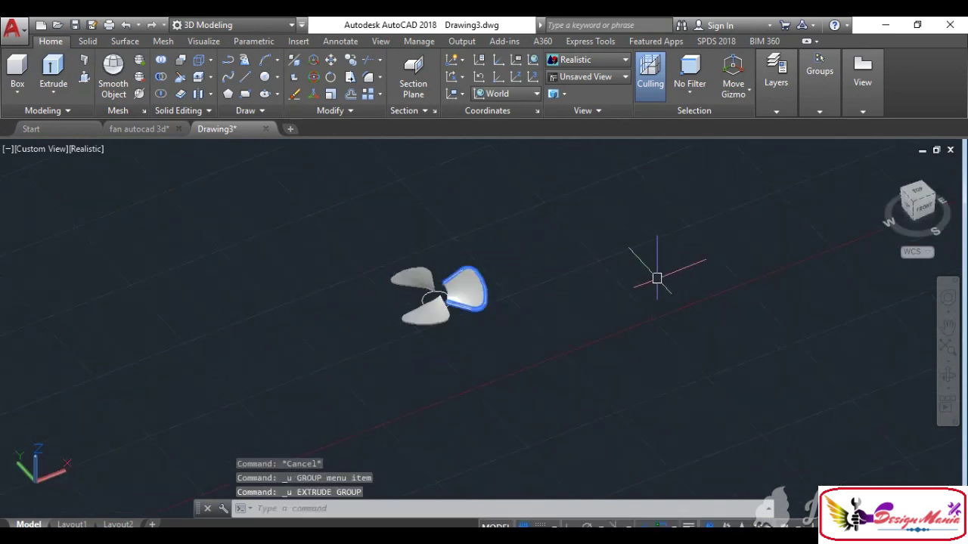
Step: From Front view, re-extrude the hub circle into a cylinder and orbit back
left_click(921, 204)
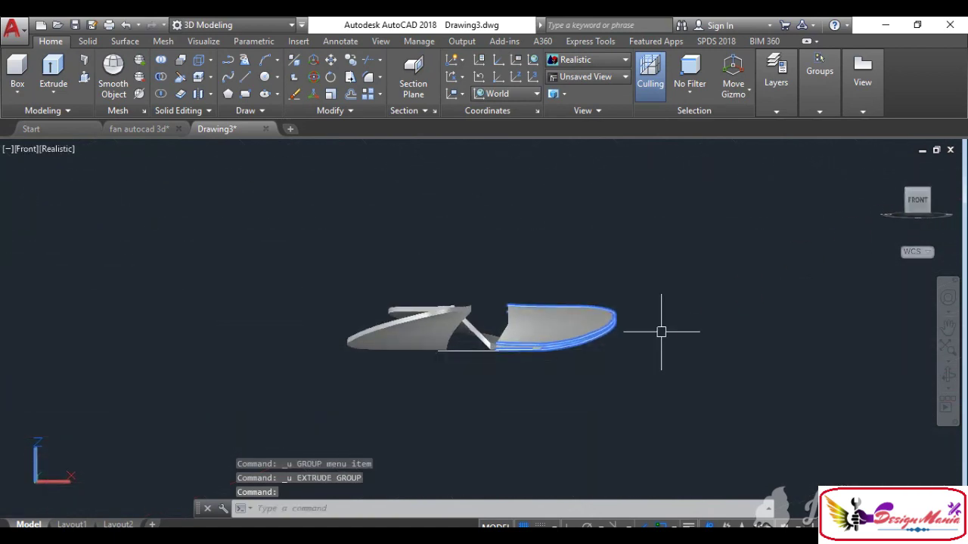
left_click(52, 75)
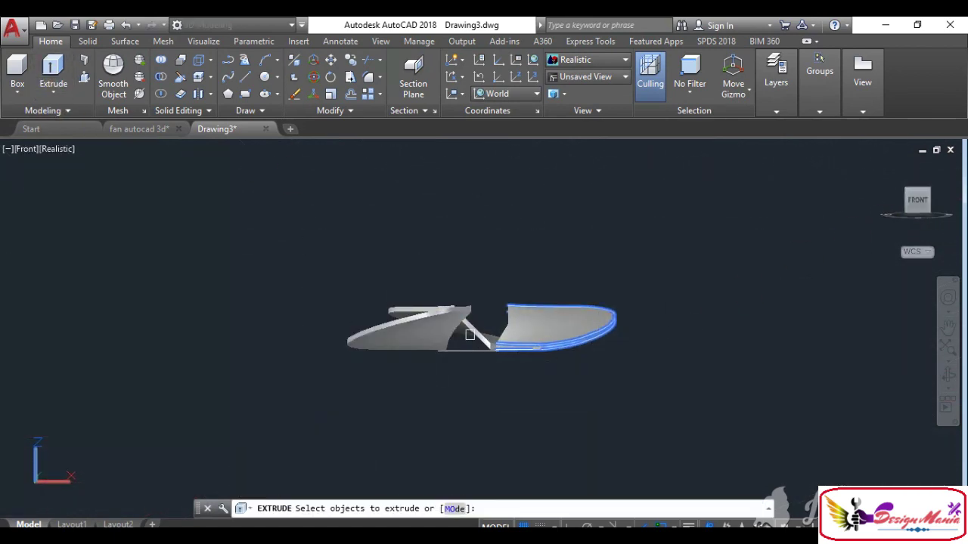
left_click(458, 353)
key("Return")
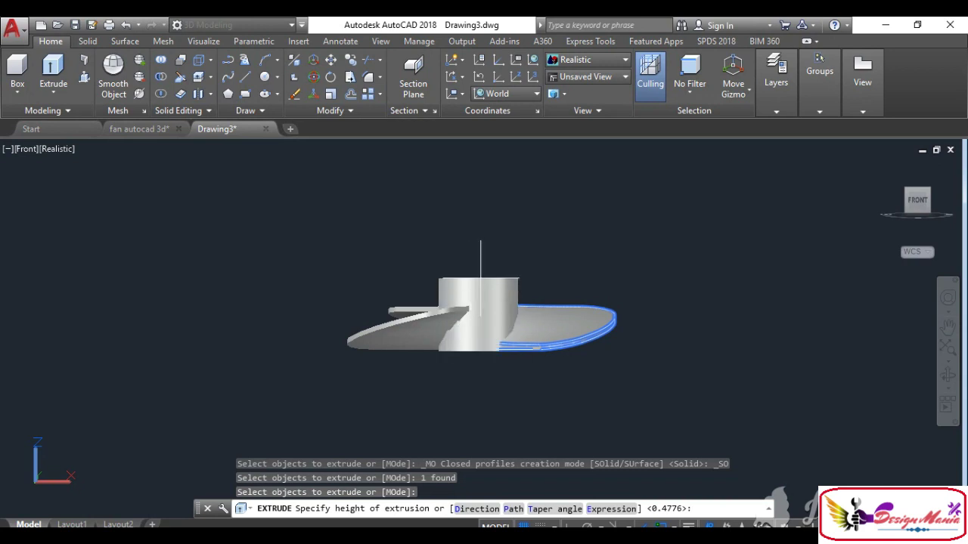
scroll(467, 285, "up", 5)
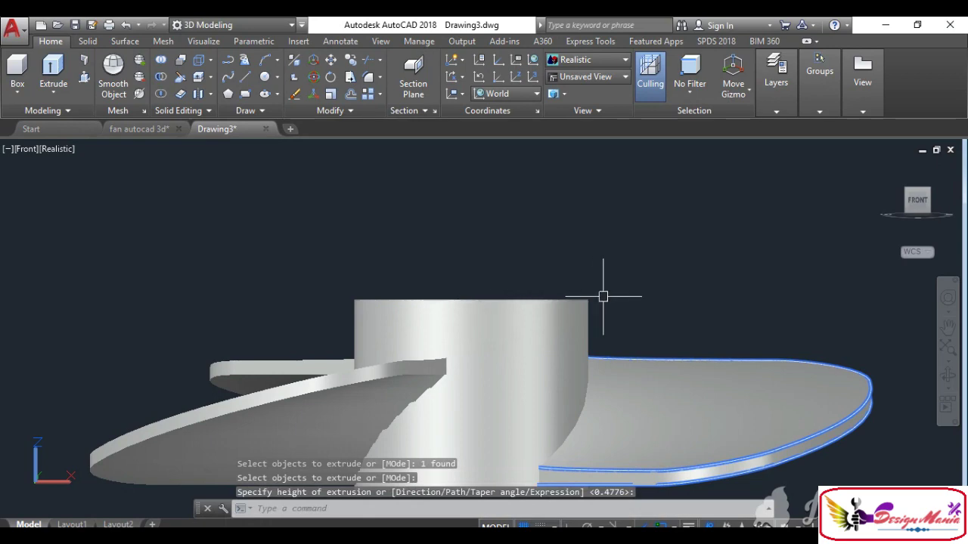
key("Escape")
scroll(429, 316, "up", 1)
scroll(430, 316, "down", 5)
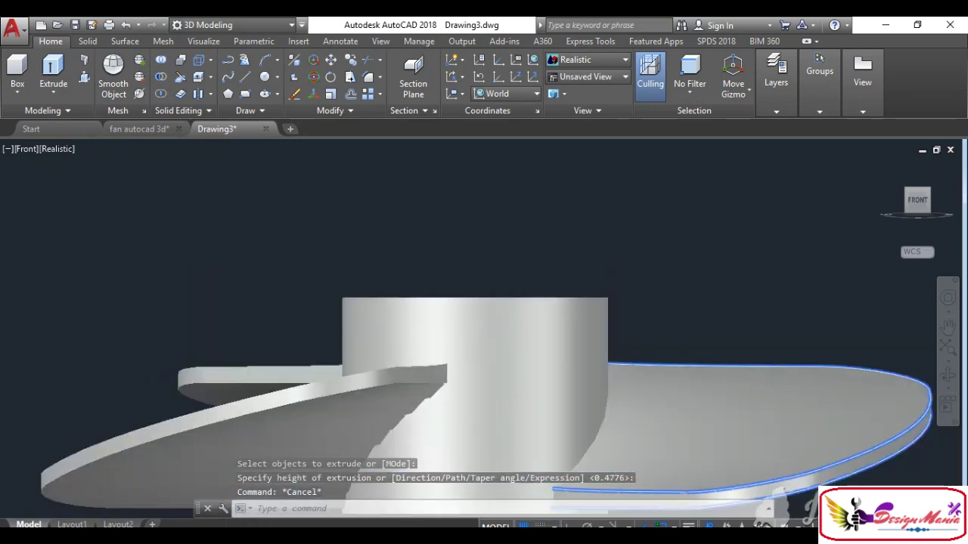
middle_click_drag(471, 292, 572, 350, "shift")
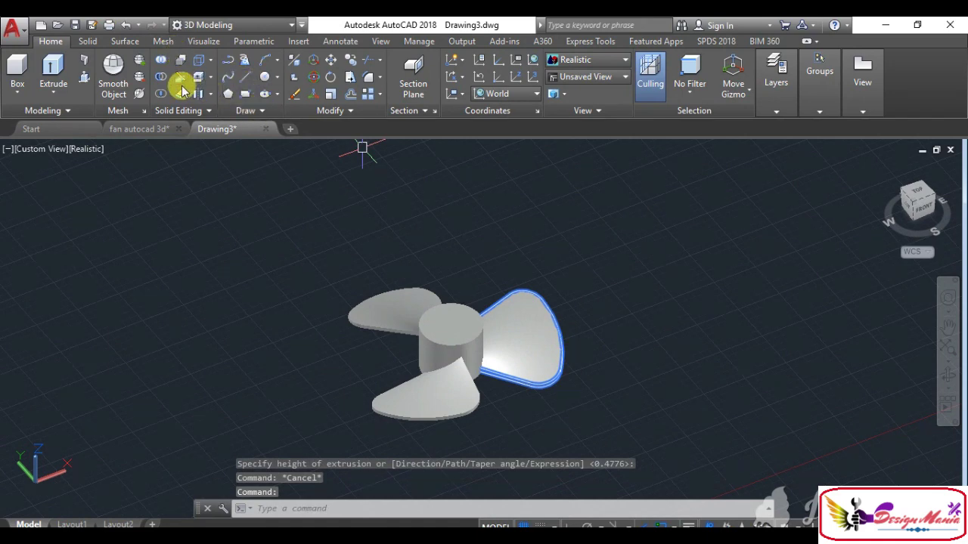
Step: Shell the hub cylinder with its top face removed
left_click(210, 96)
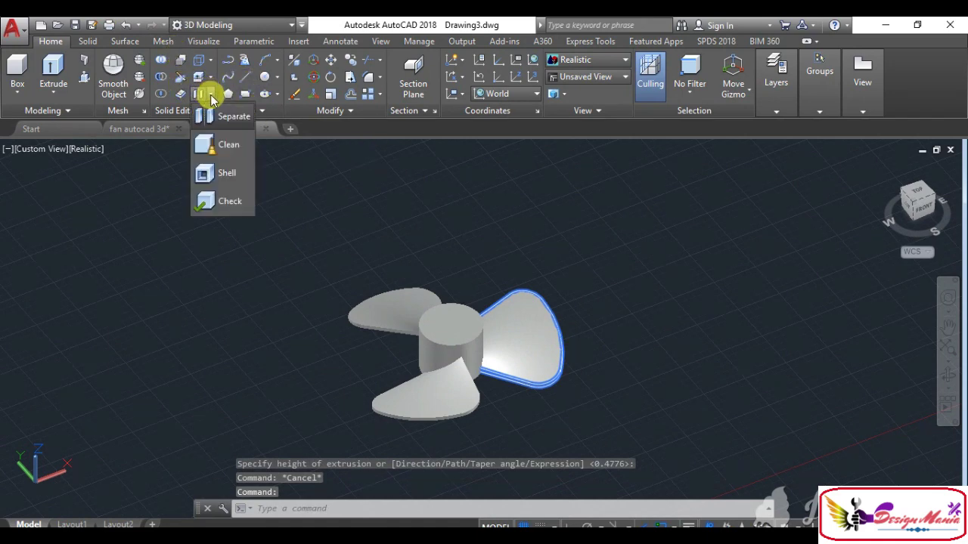
left_click(221, 165)
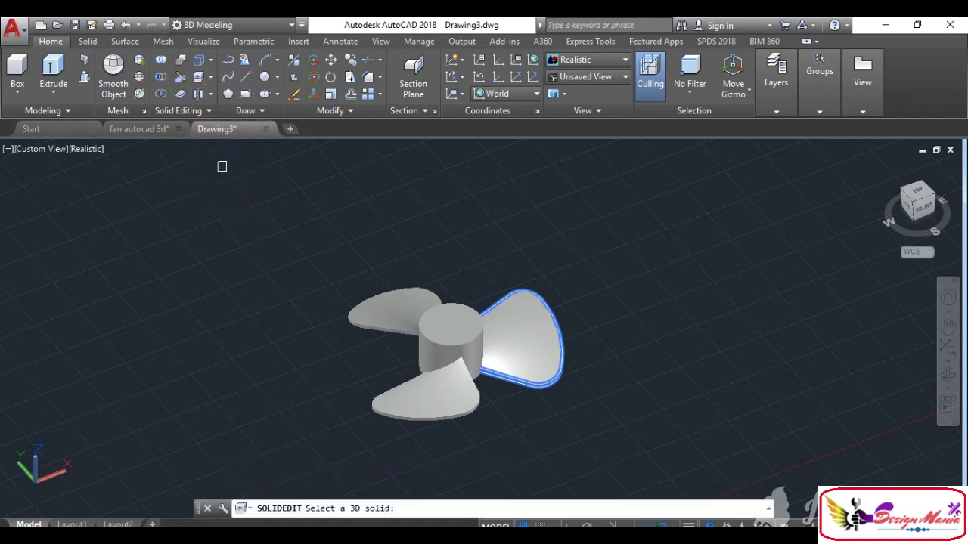
left_click(437, 353)
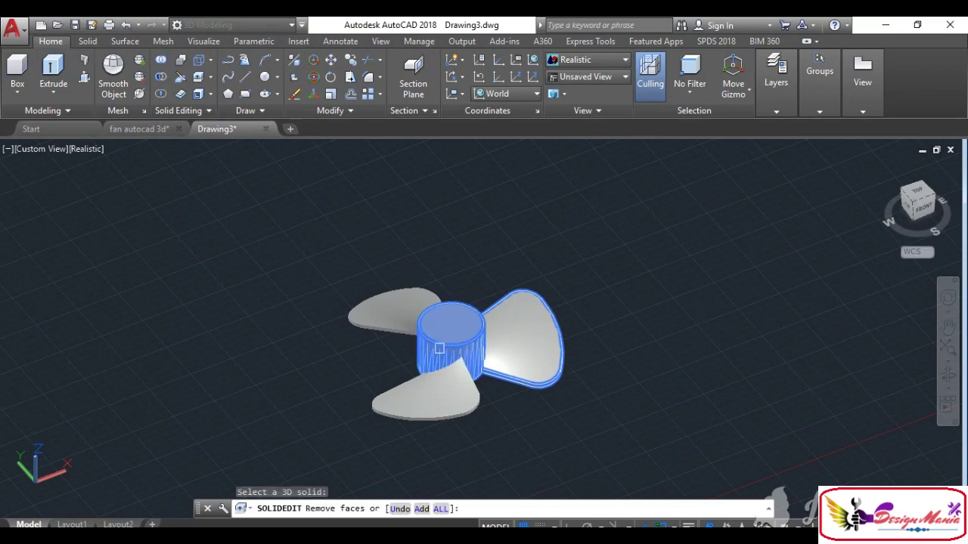
left_click(452, 311)
key("Return")
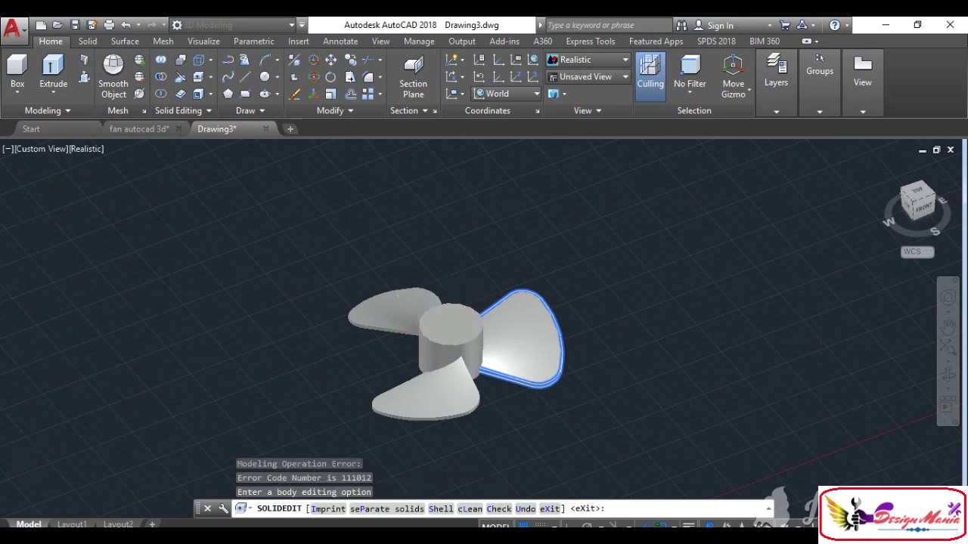
Step: Cancel the shell operation after it fails with Error 111012
scroll(482, 312, "down", 5)
scroll(481, 311, "up", 2)
scroll(481, 312, "up", 2)
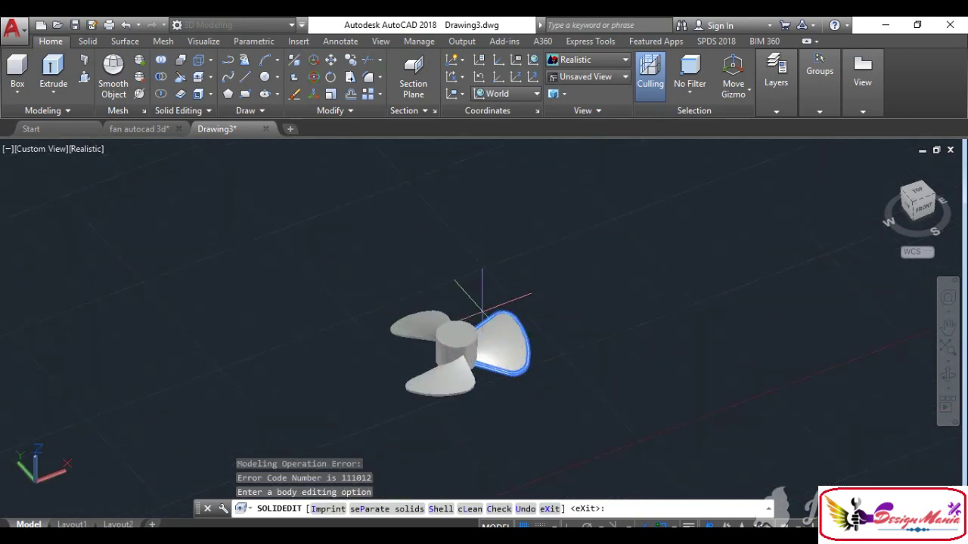
scroll(482, 311, "up", 3)
scroll(482, 312, "up", 2)
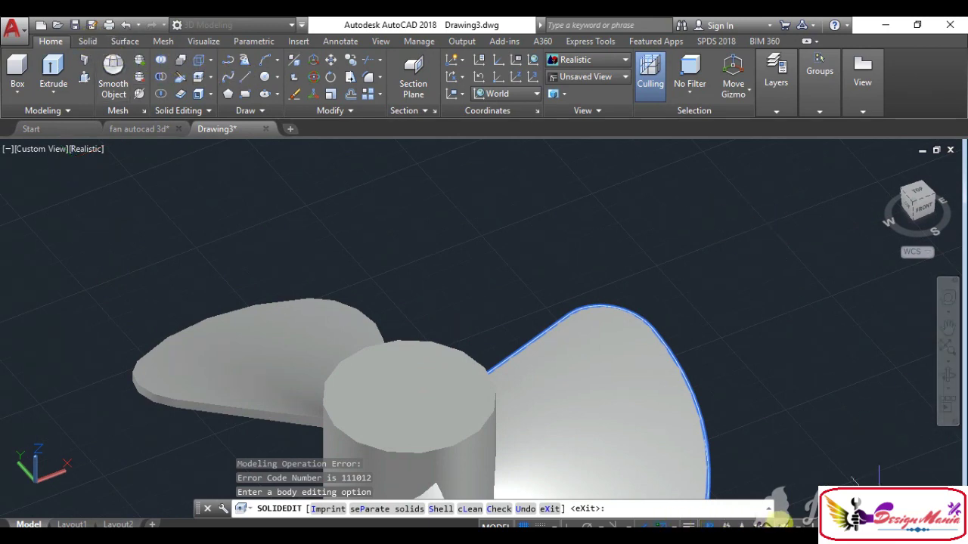
left_click(794, 521)
key("Escape")
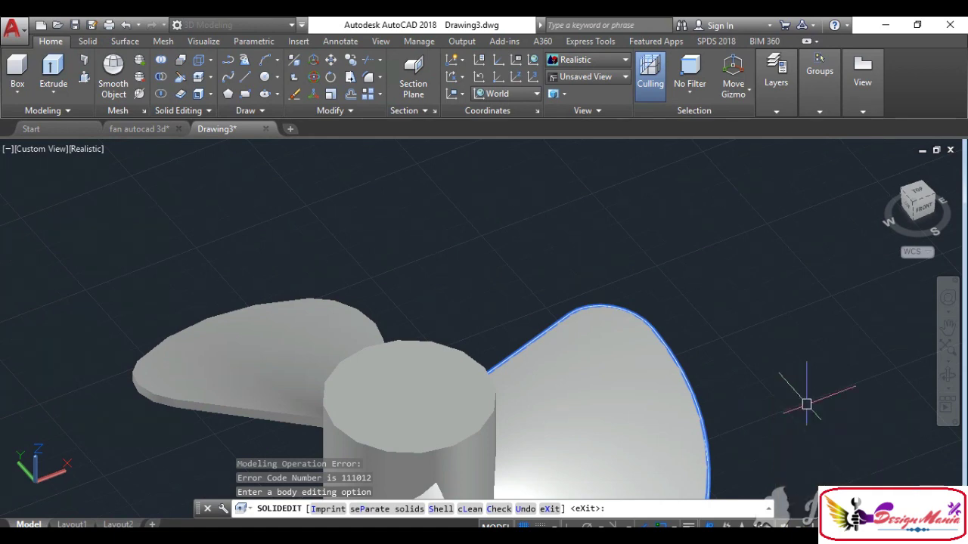
key("Escape")
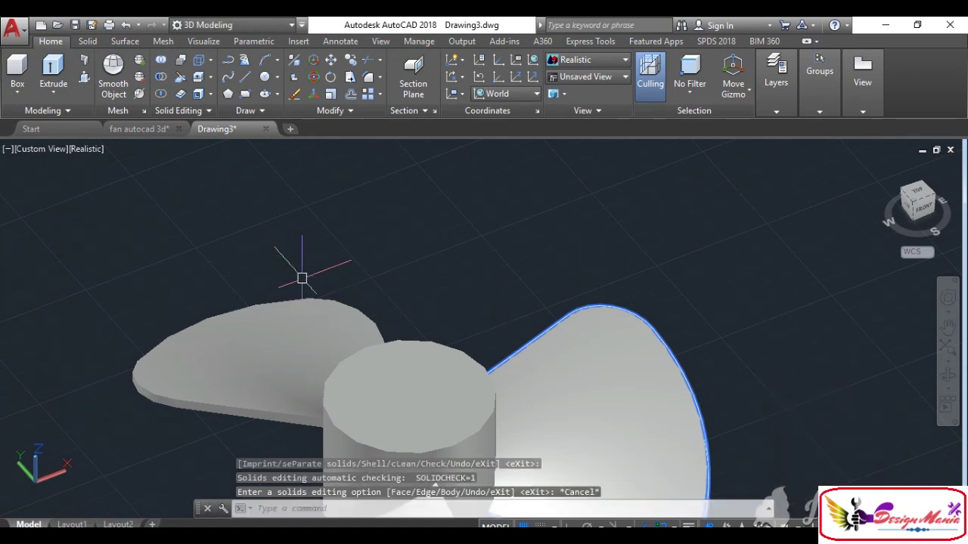
Step: In Drafting & Annotation, measure the hub's top circle diameter (3.4135), then undo the dimension
left_click(800, 522)
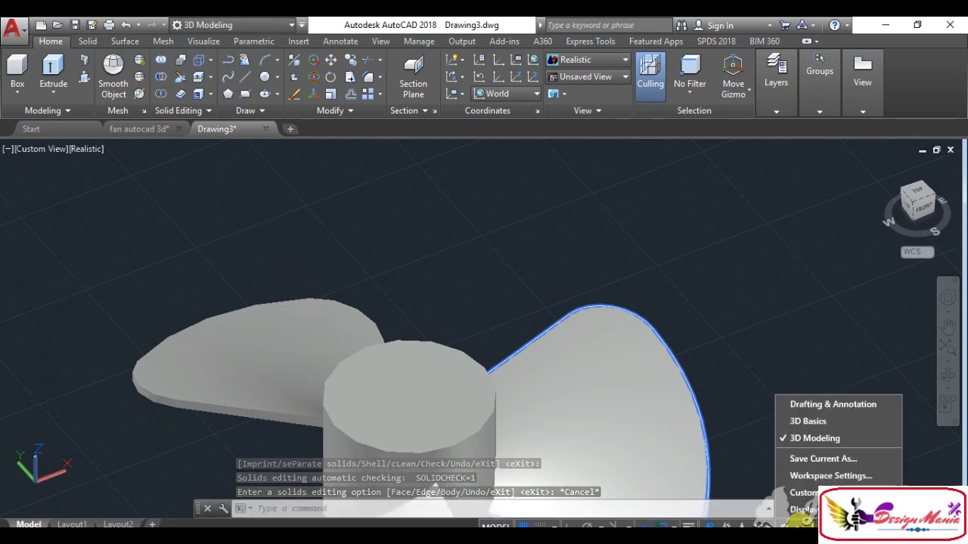
left_click(804, 404)
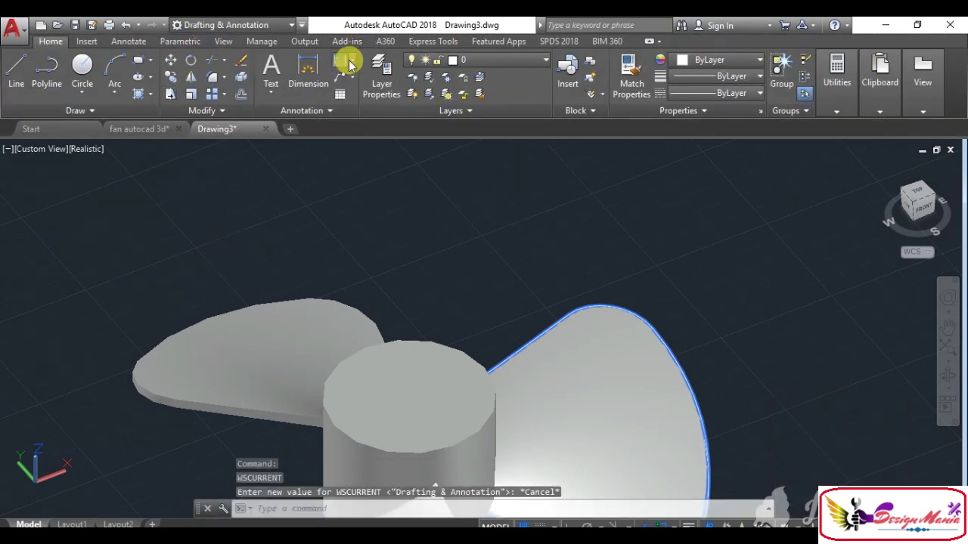
left_click(352, 64)
left_click(350, 62)
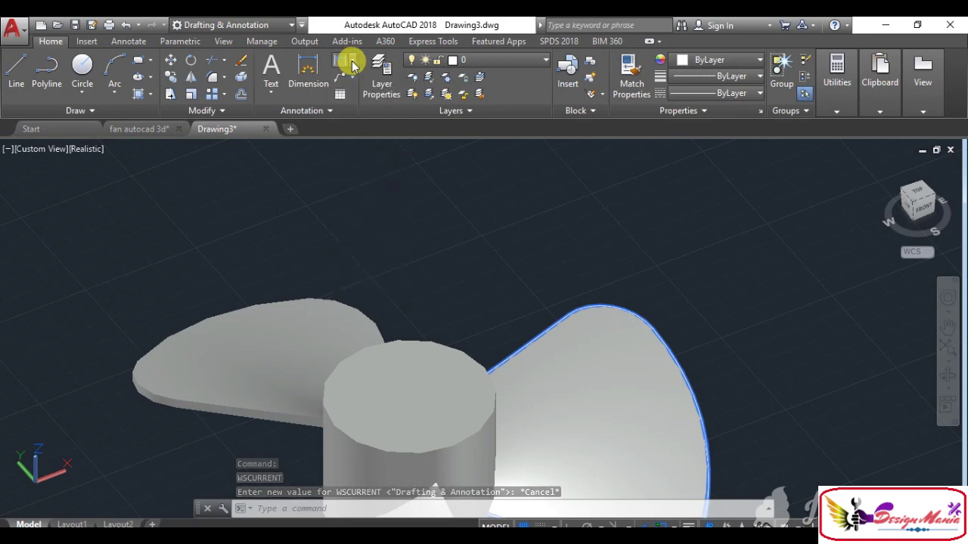
left_click(351, 62)
left_click(367, 226)
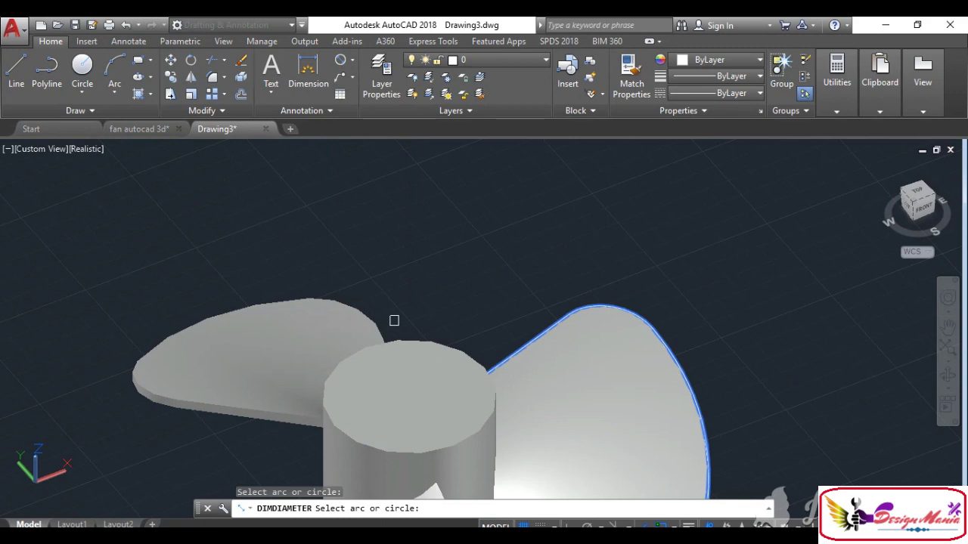
left_click(431, 342)
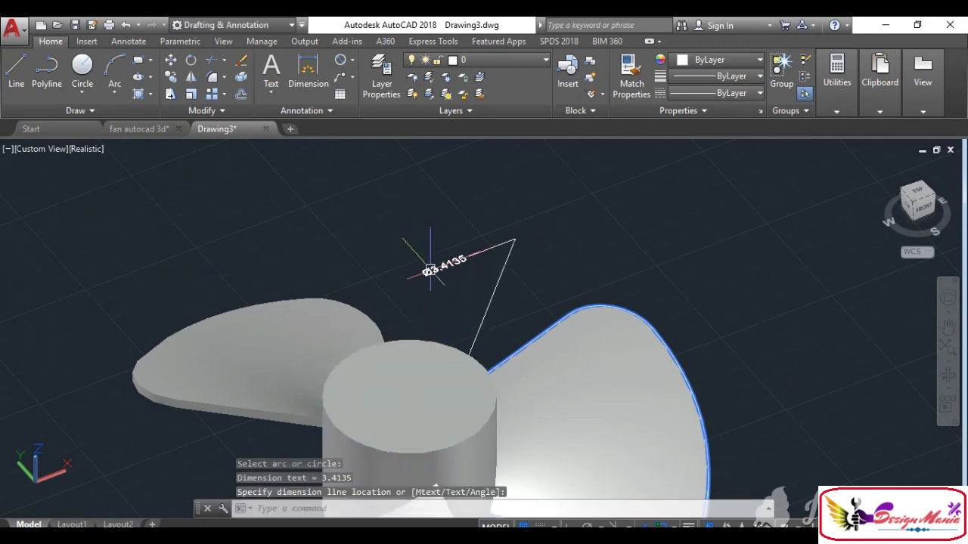
key("ctrl+z")
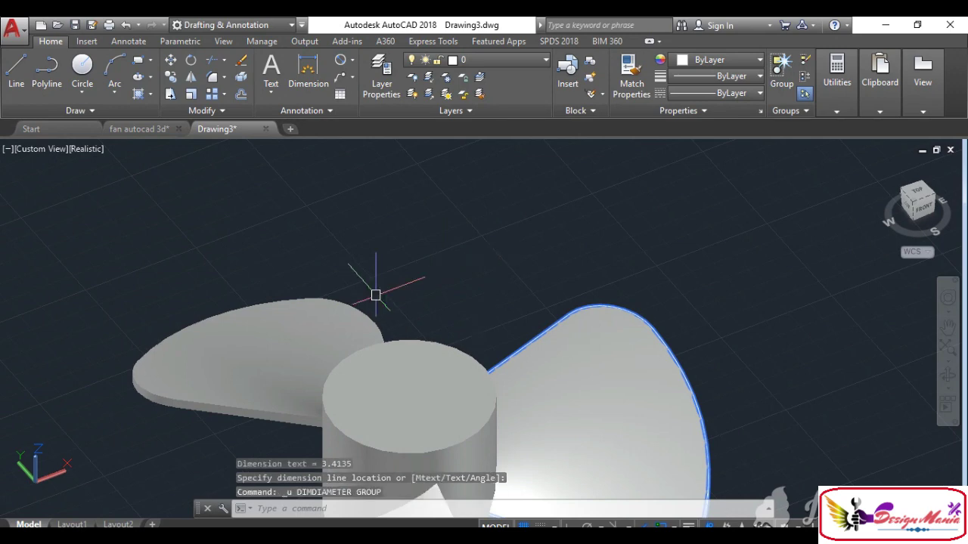
Step: Cancel the current command and return to the 3D Modeling workspace
scroll(329, 337, "down", 5)
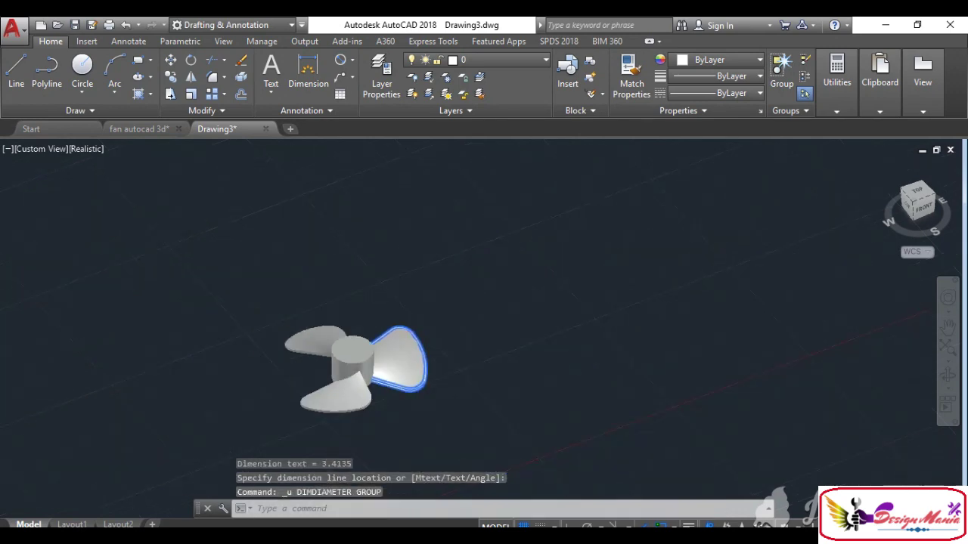
key("Escape")
key("Escape")
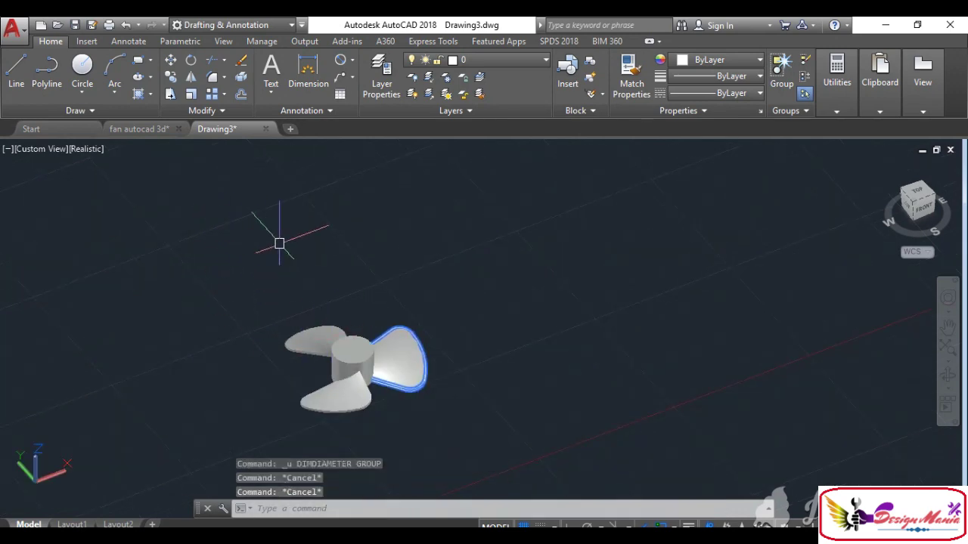
left_click(826, 527)
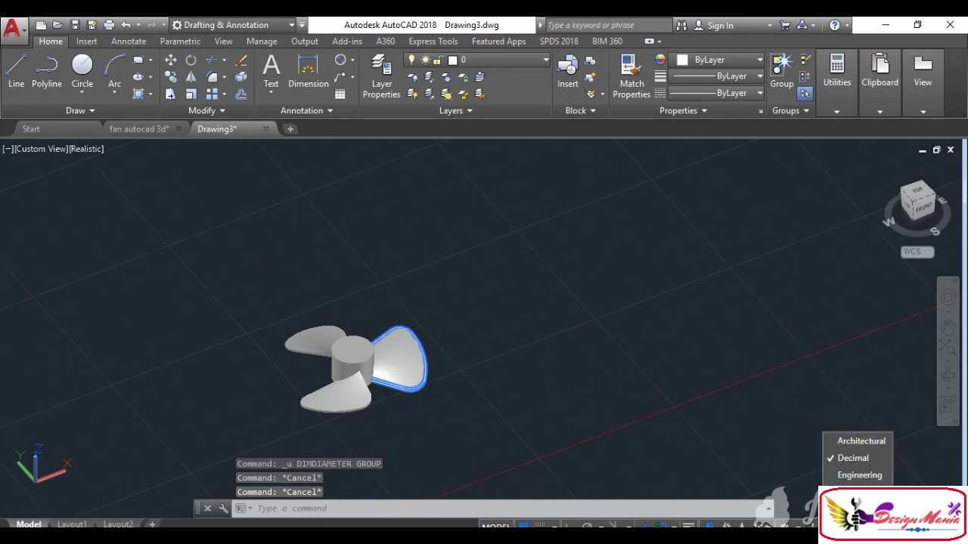
left_click(779, 527)
left_click(779, 528)
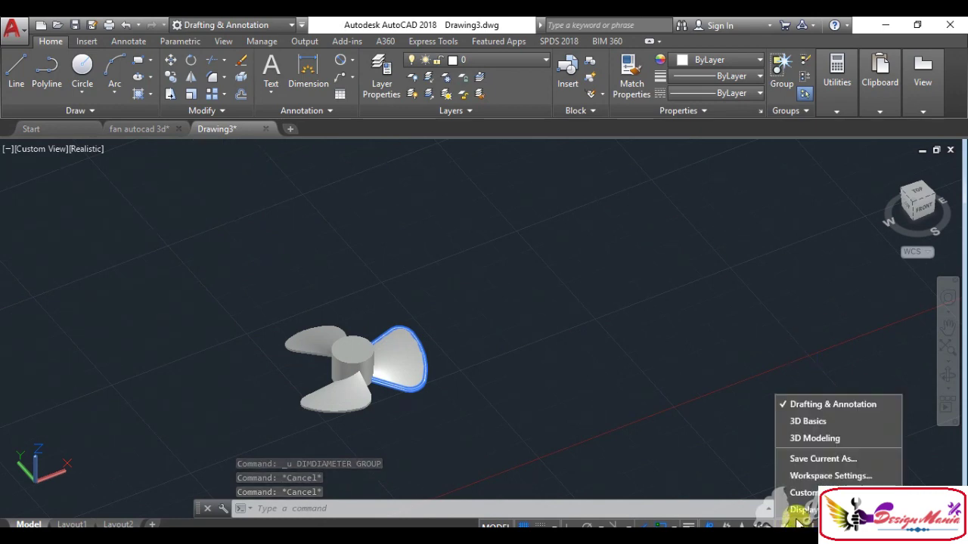
left_click(817, 440)
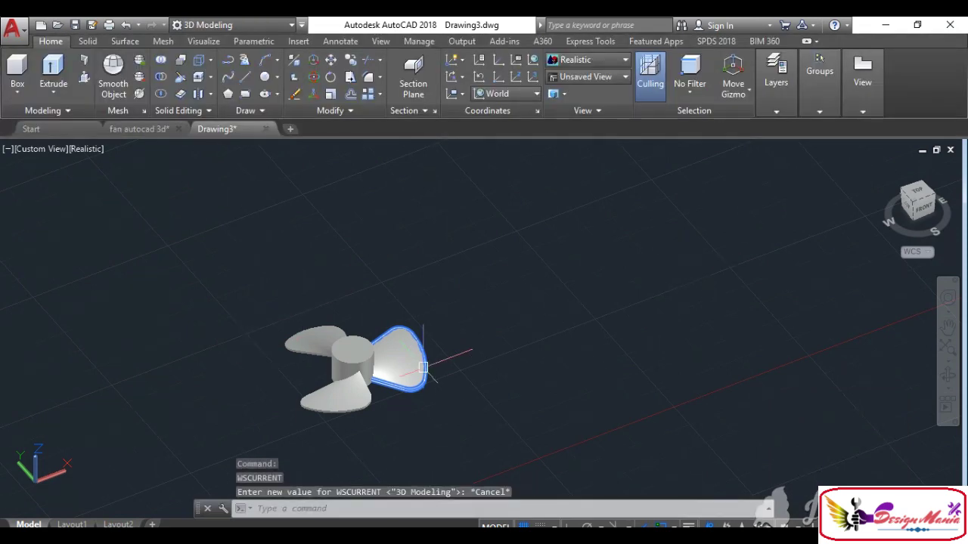
scroll(297, 362, "up", 2)
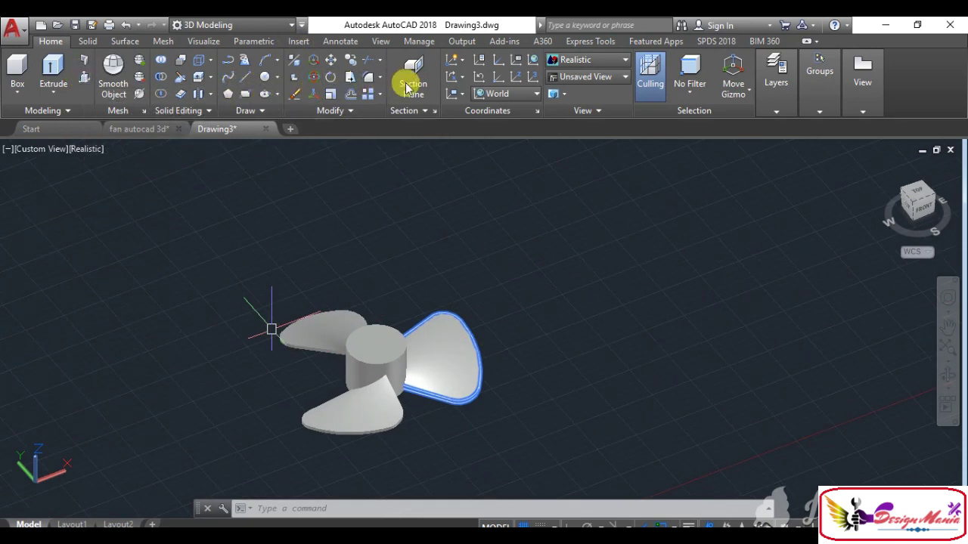
left_click(211, 99)
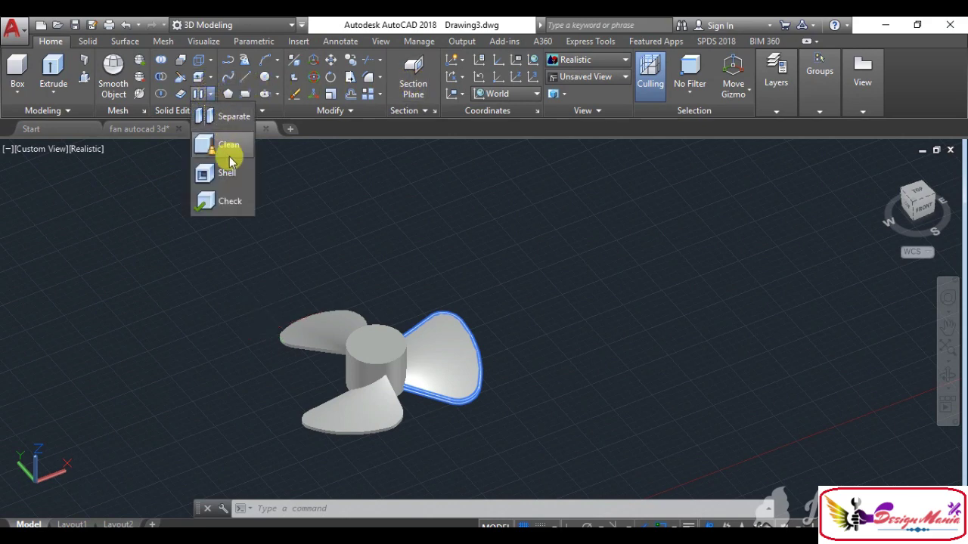
left_click(228, 171)
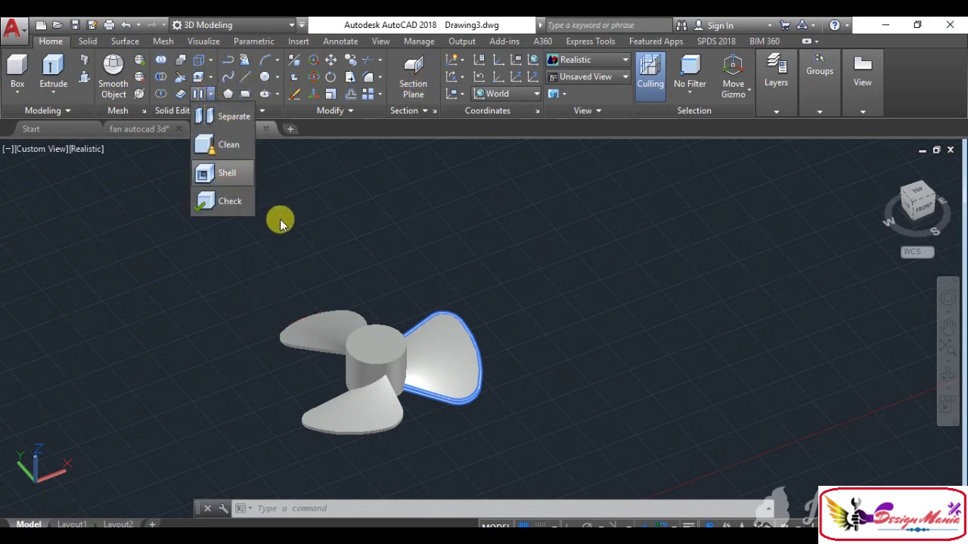
left_click(369, 371)
left_click(378, 337)
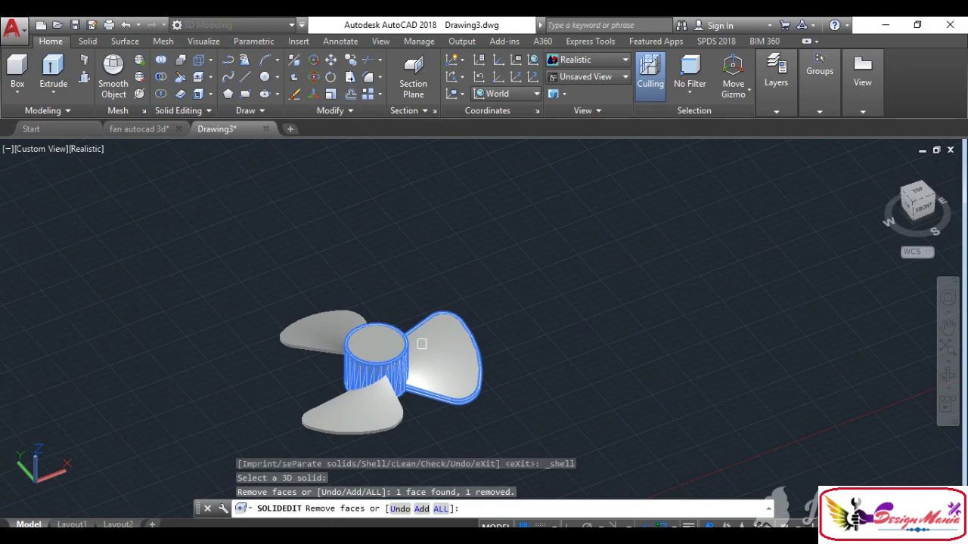
middle_click_drag(595, 411, 504, 283, "shift")
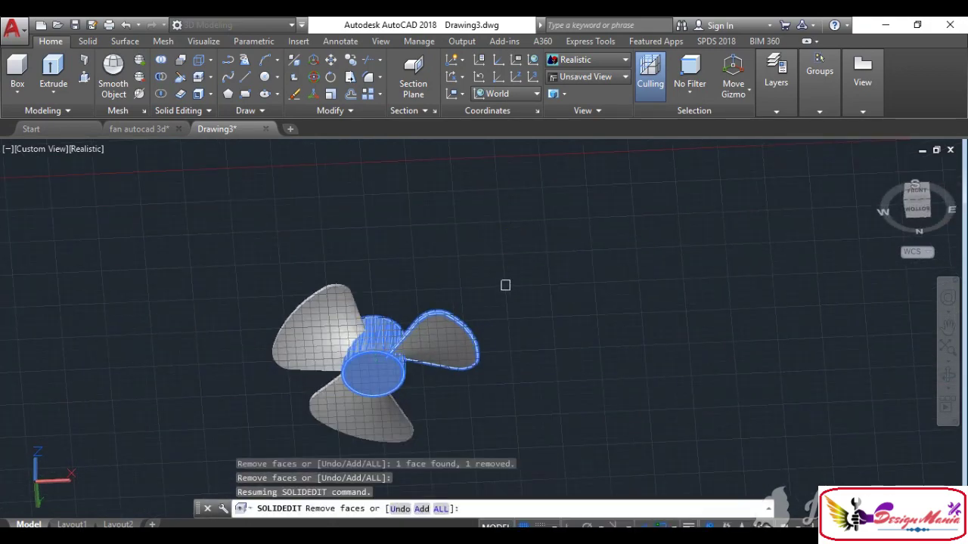
left_click(376, 370)
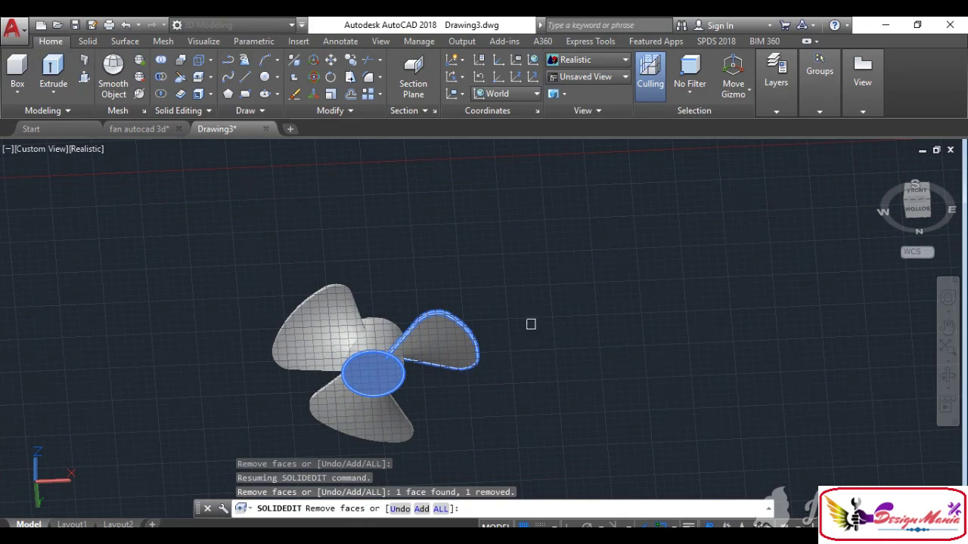
middle_click_drag(531, 324, 473, 365, "shift")
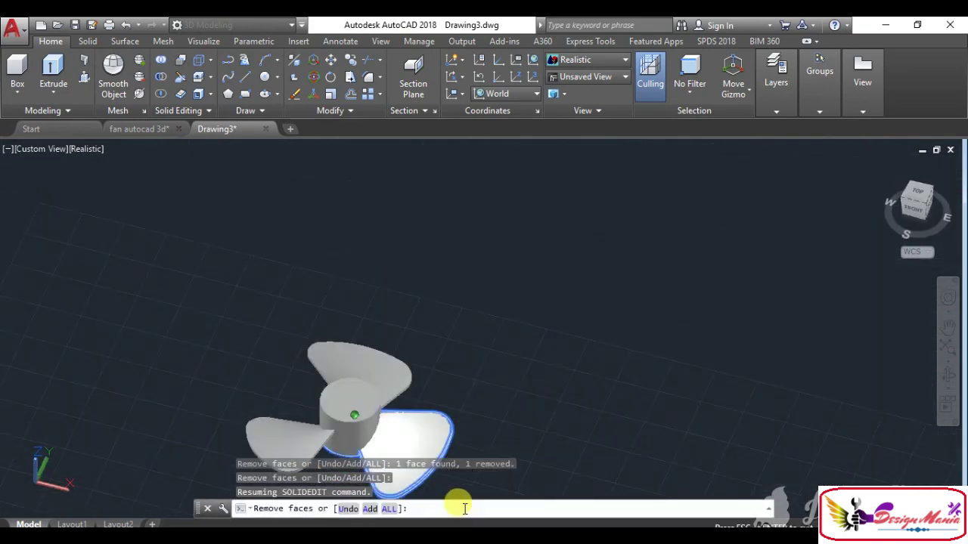
key("Escape")
key("Escape")
left_click(447, 429, "ctrl")
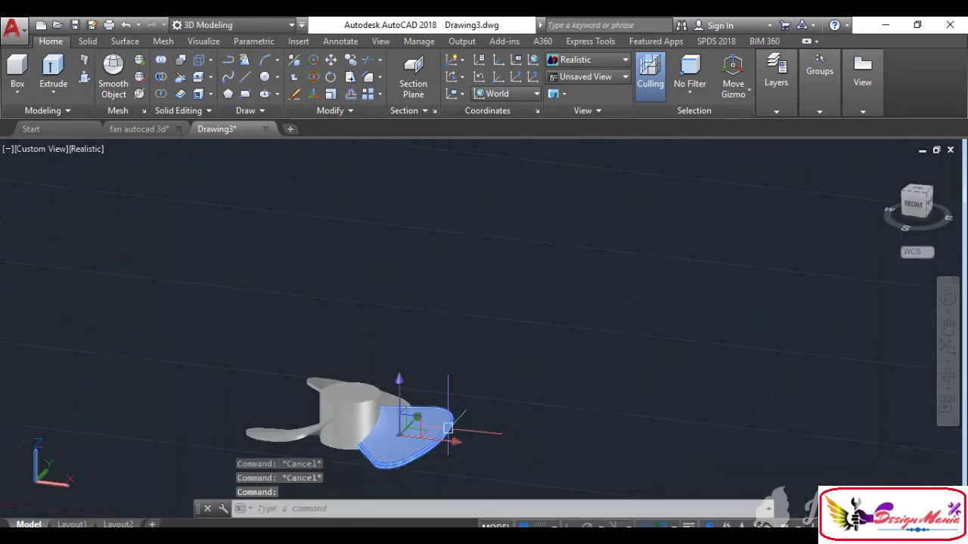
key("Escape")
key("Escape")
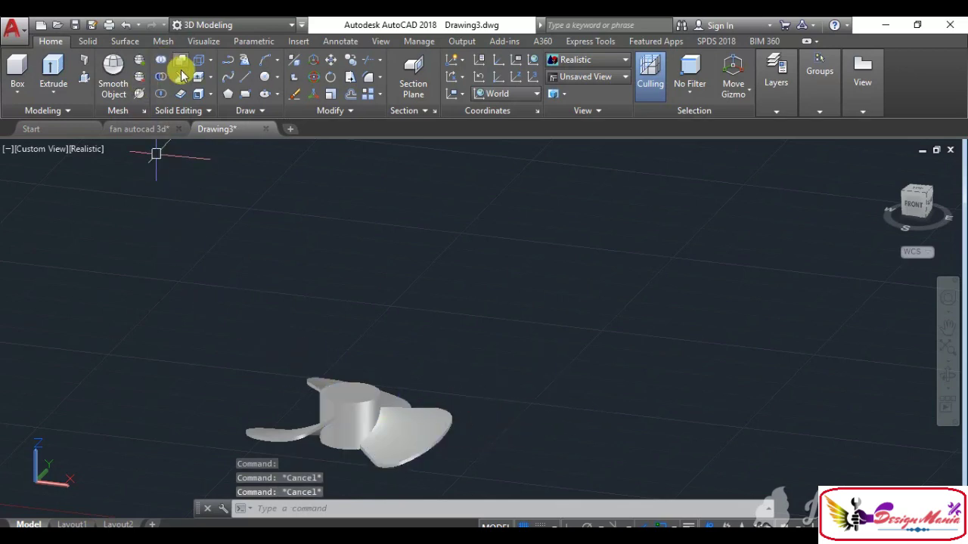
left_click(210, 93)
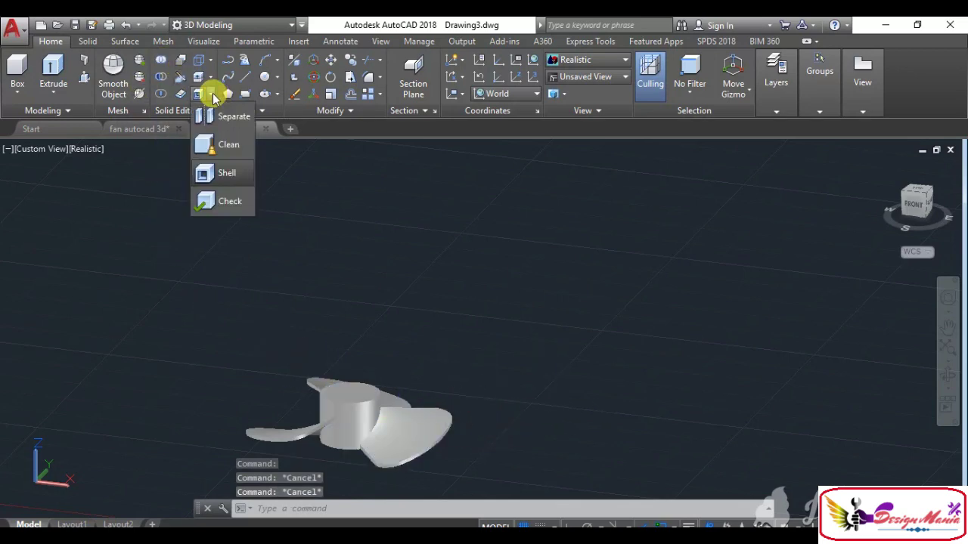
Step: Shell the cylindrical hub with a 1-unit wall, removing its top face
left_click(222, 173)
scroll(355, 405, "up", 5)
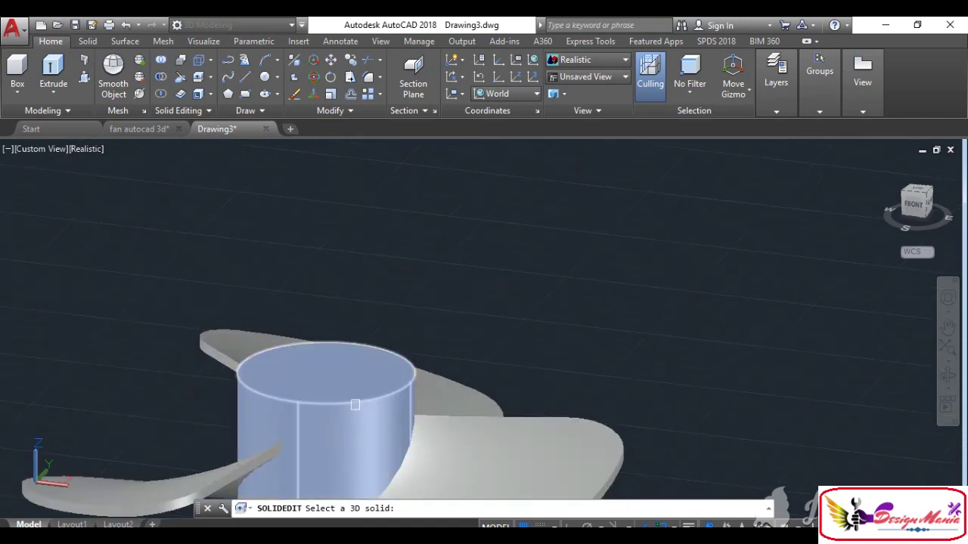
left_click(337, 365)
left_click(337, 366)
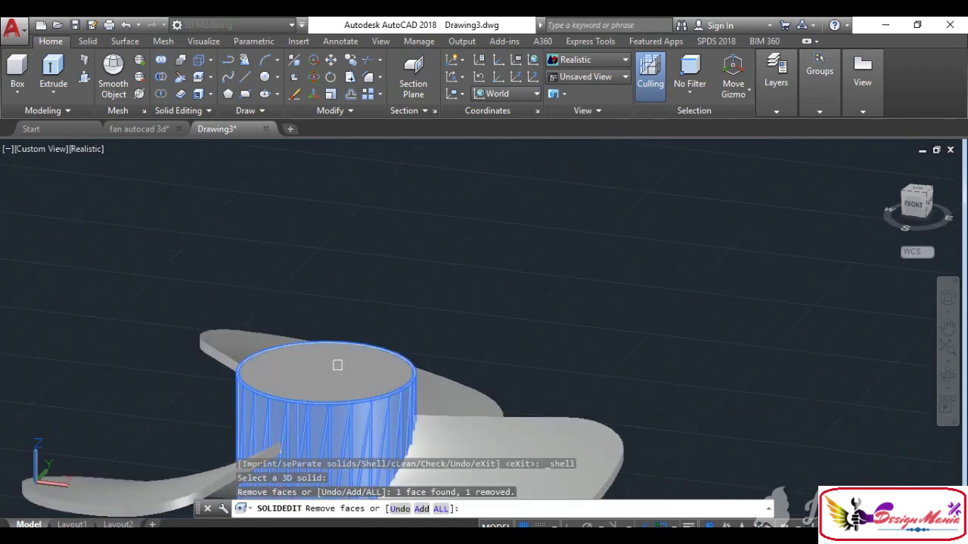
key("Return")
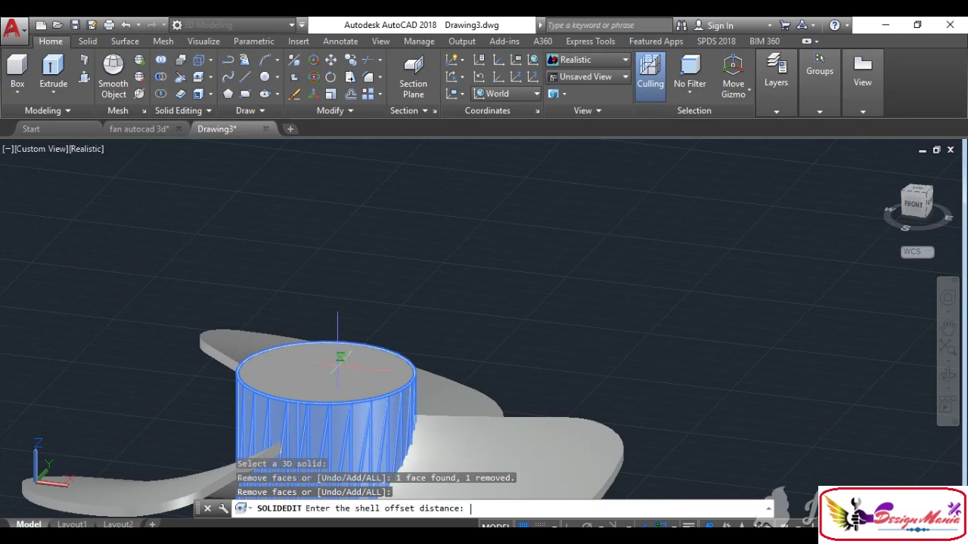
type("1")
key("Return")
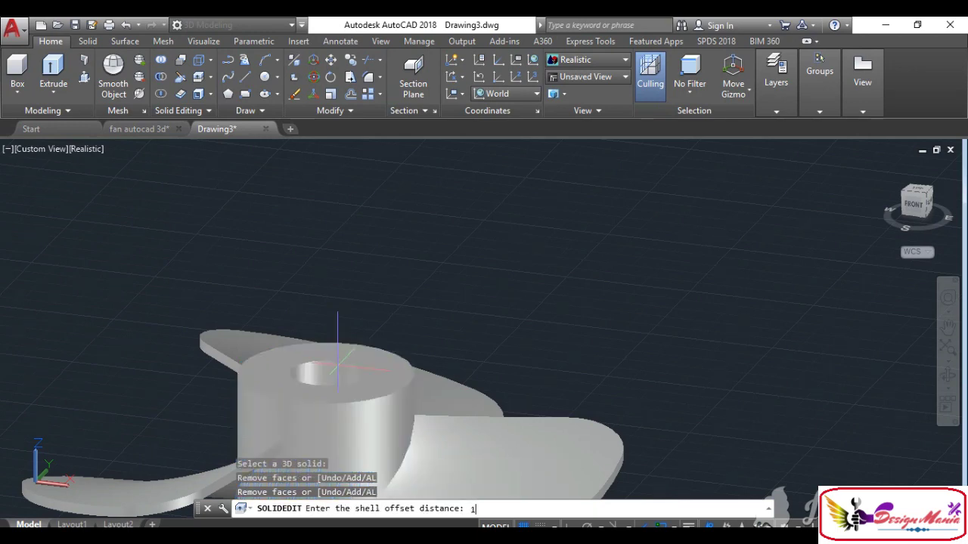
Step: Zoom out and orbit to view the whole fan from above
scroll(302, 372, "down", 5)
scroll(302, 372, "down", 3)
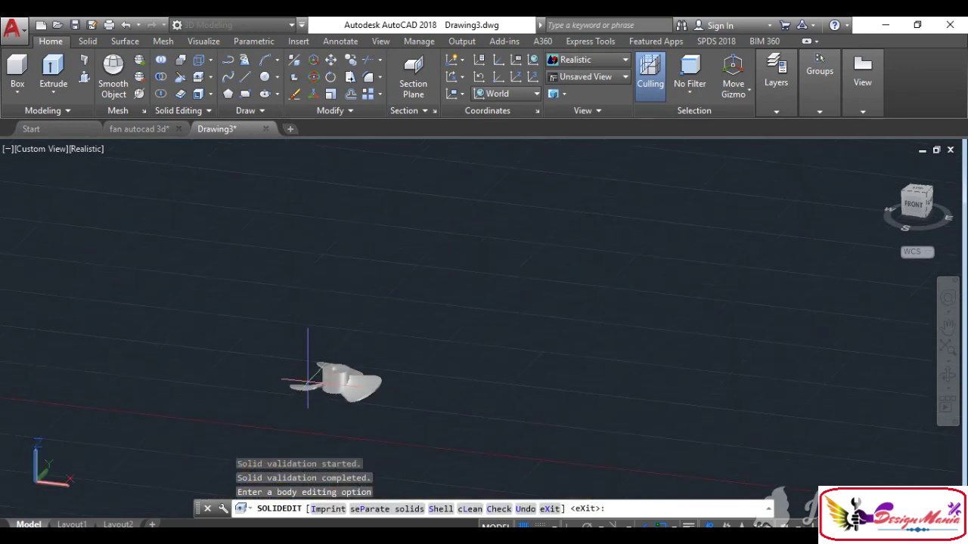
mouse_move(406, 347)
middle_mouse_down("shift")
mouse_move(399, 440)
mouse_move(400, 389)
mouse_move(465, 265)
middle_mouse_up("shift")
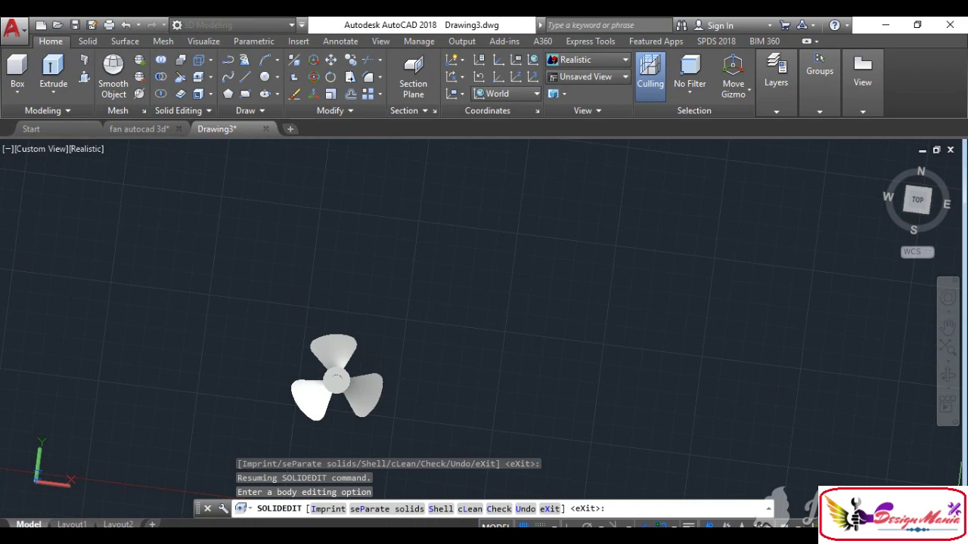
Step: Cancel the unfinished SOLIDEDIT and switch to the Drafting & Annotation workspace
left_click(847, 527)
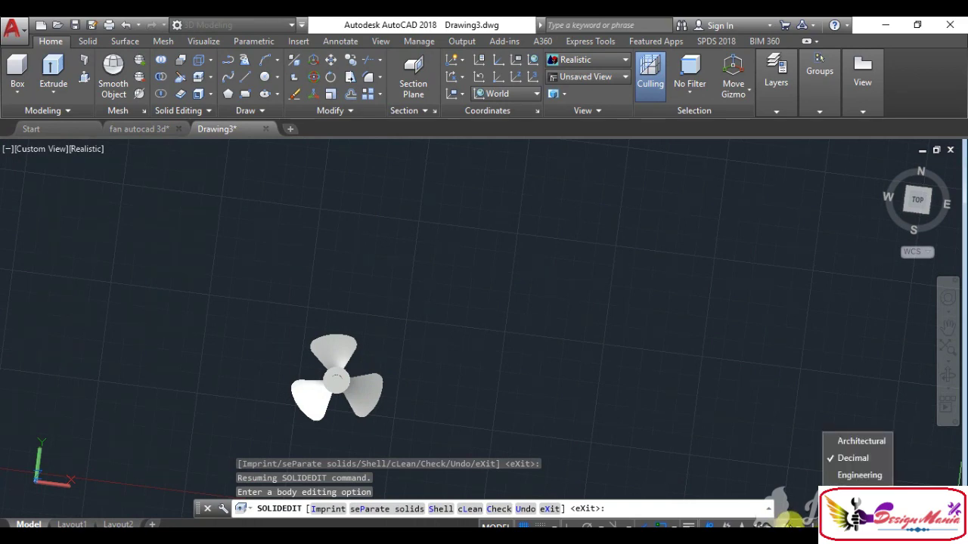
left_click(800, 526)
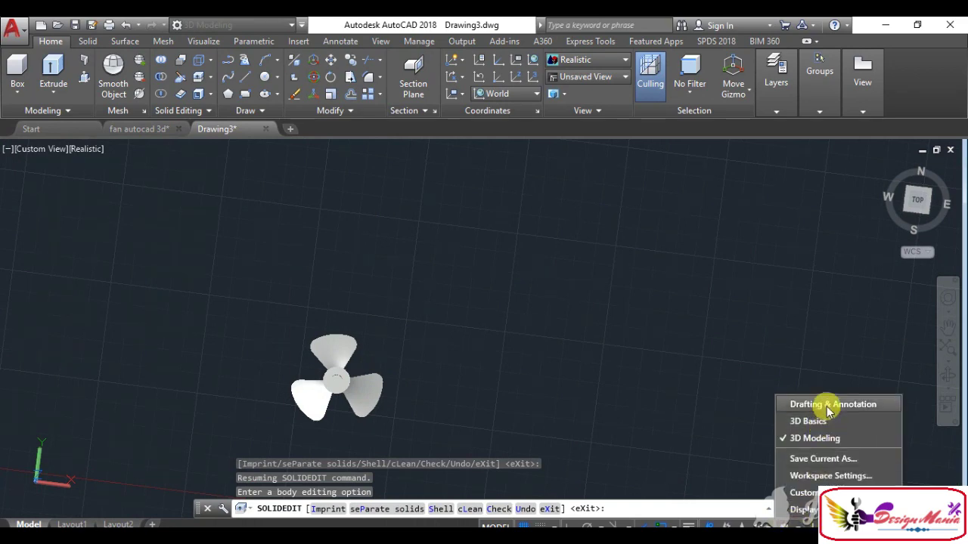
key("Escape")
key("Escape")
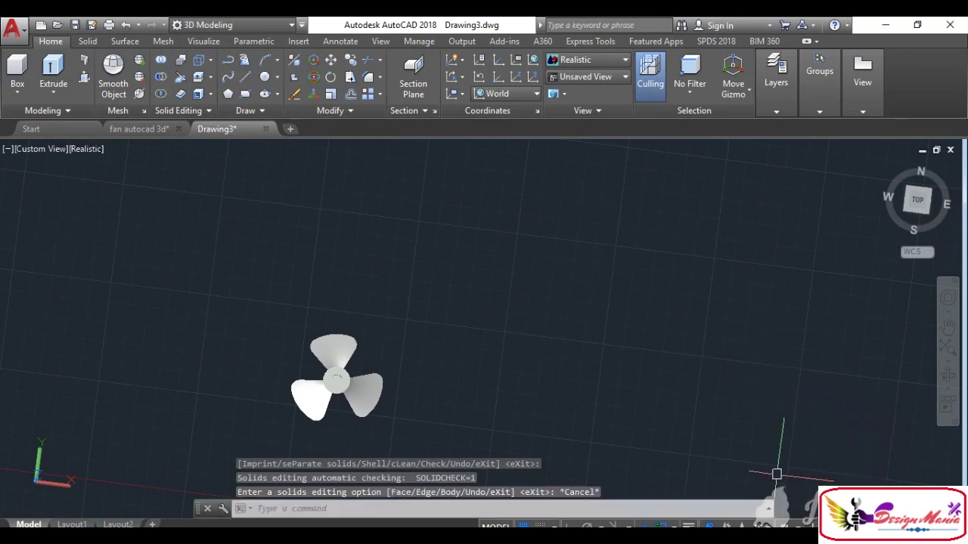
left_click(800, 526)
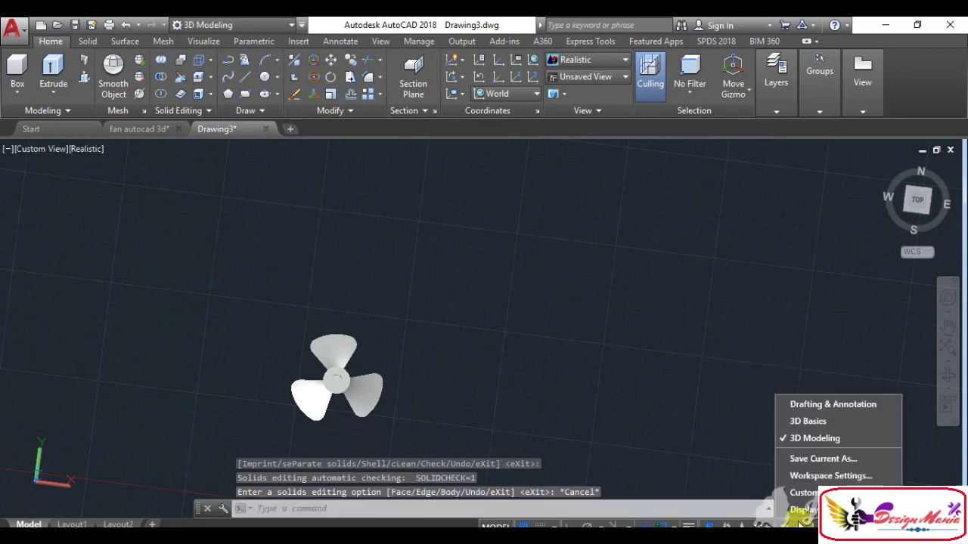
left_click(821, 402)
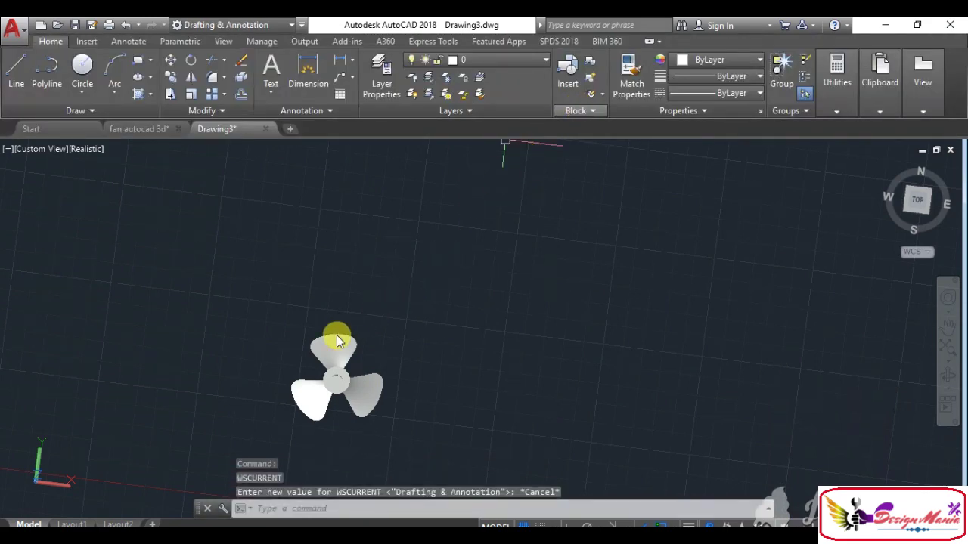
Step: Colour the top blade red, then make the top and right blades yellow
left_click(337, 350)
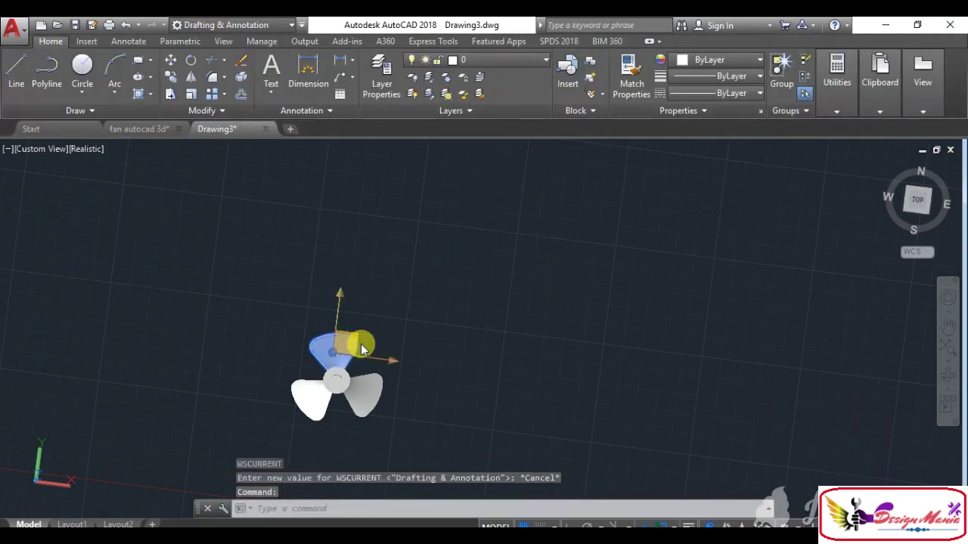
left_click(759, 77)
left_click(759, 77)
left_click(745, 60)
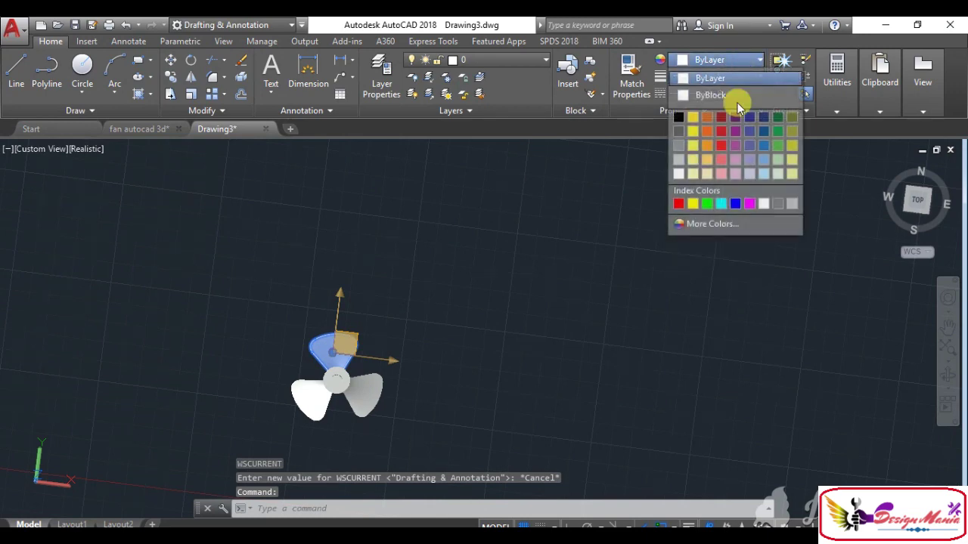
left_click(722, 145)
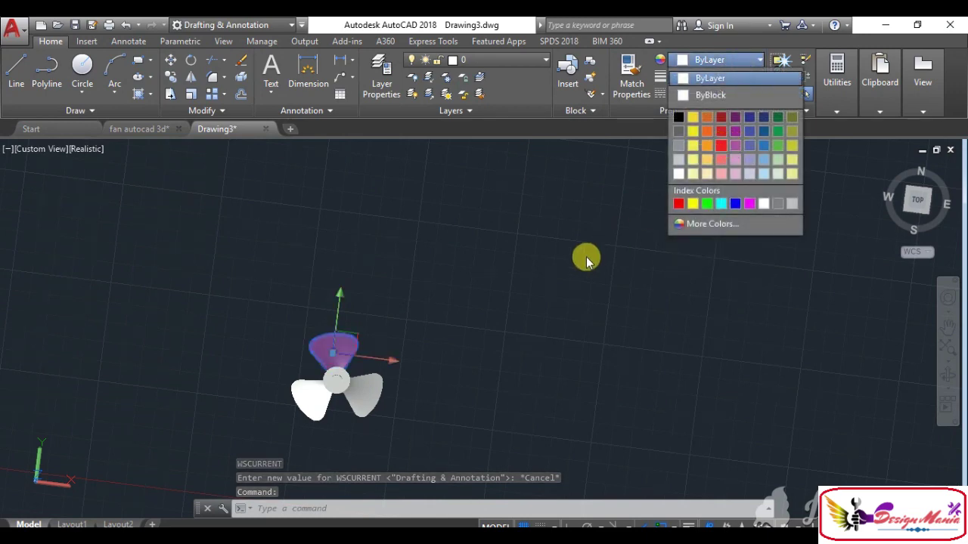
left_click(359, 402)
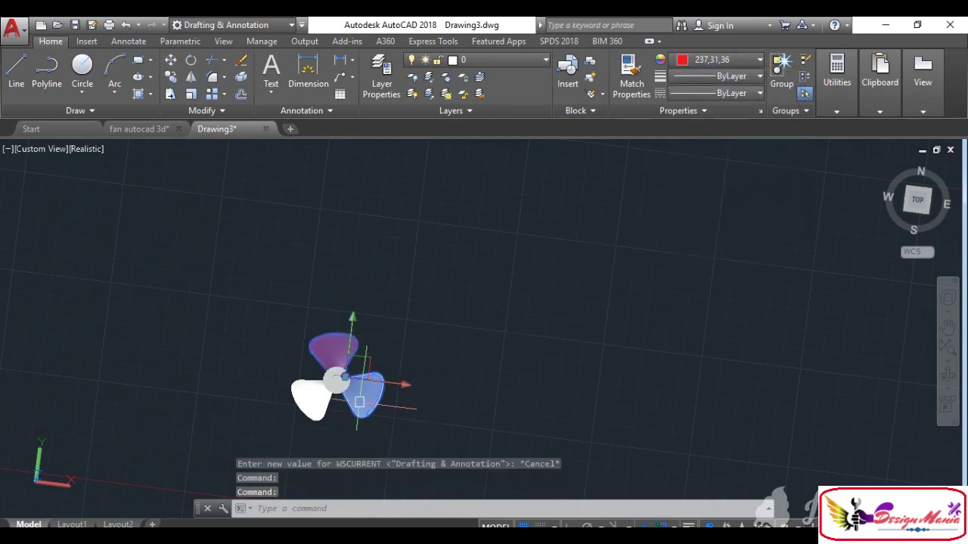
left_click(760, 60)
left_click(696, 131)
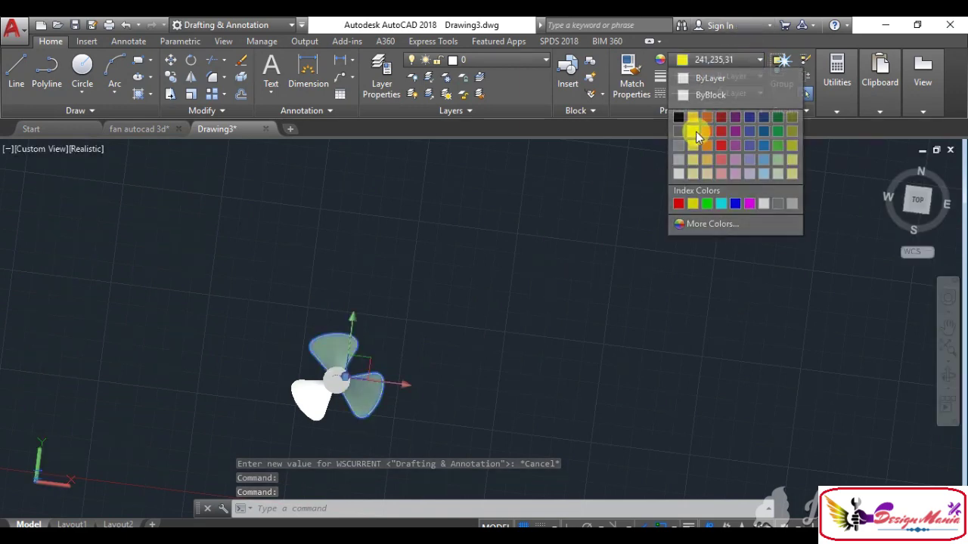
Step: Make the left fan blade pink
key("Escape")
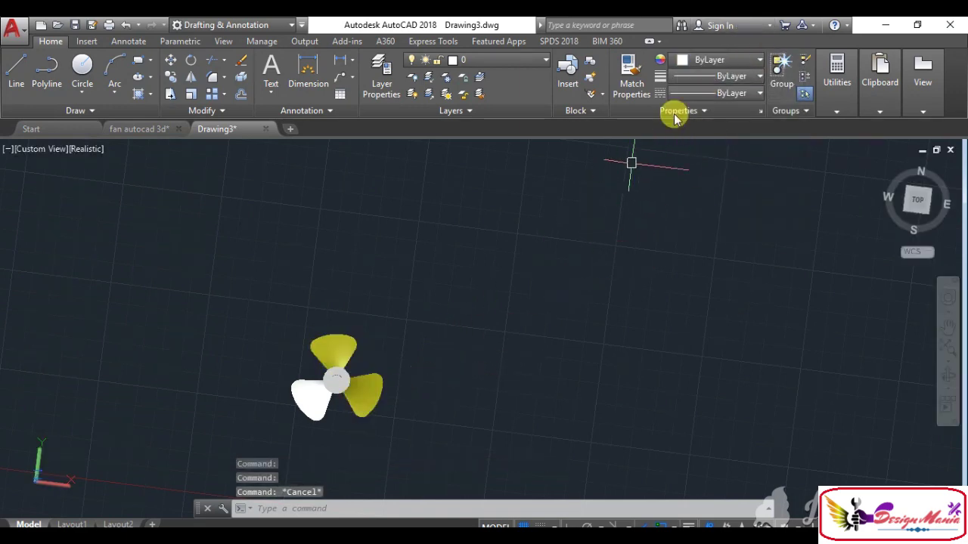
left_click(760, 62)
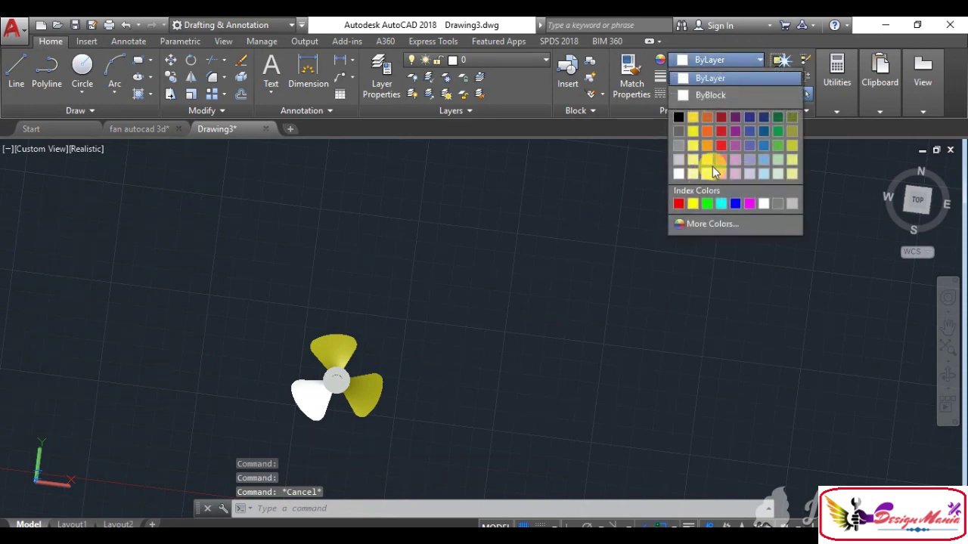
left_click(703, 173)
left_click(297, 403)
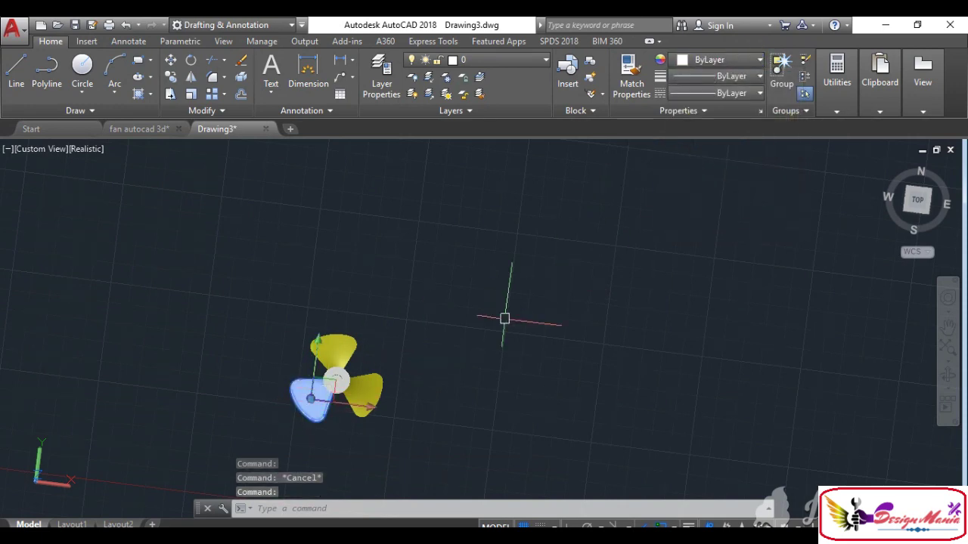
left_click(760, 59)
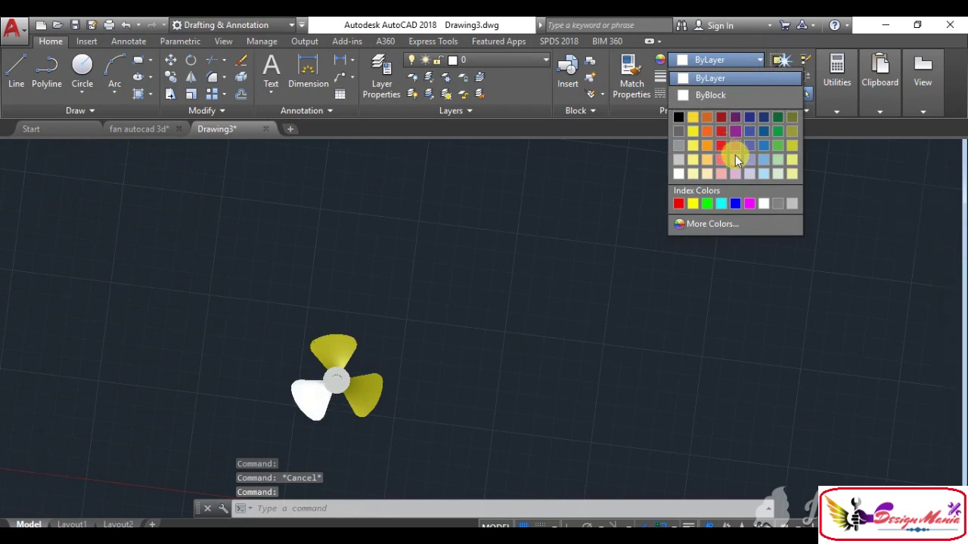
left_click(735, 159)
Step: Recolour the top blade from yellow back to red
key("Escape")
left_click(330, 351)
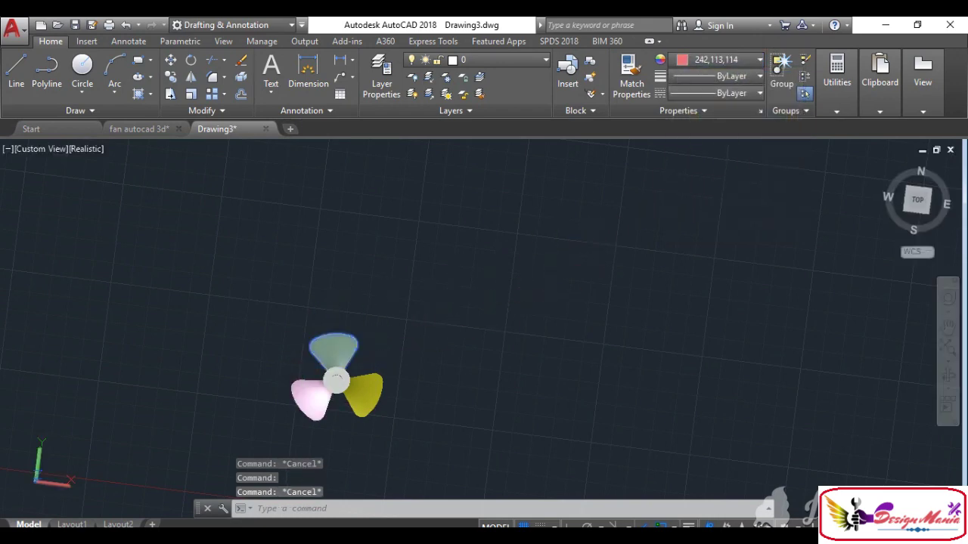
left_click(760, 60)
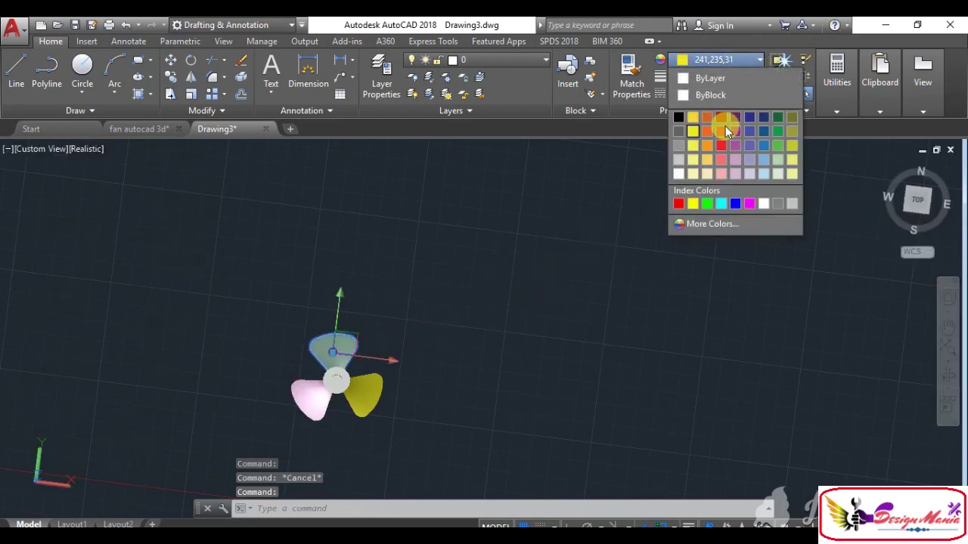
left_click(721, 160)
key("Escape")
Step: Colour the fan hub magenta
scroll(406, 357, "down", 2)
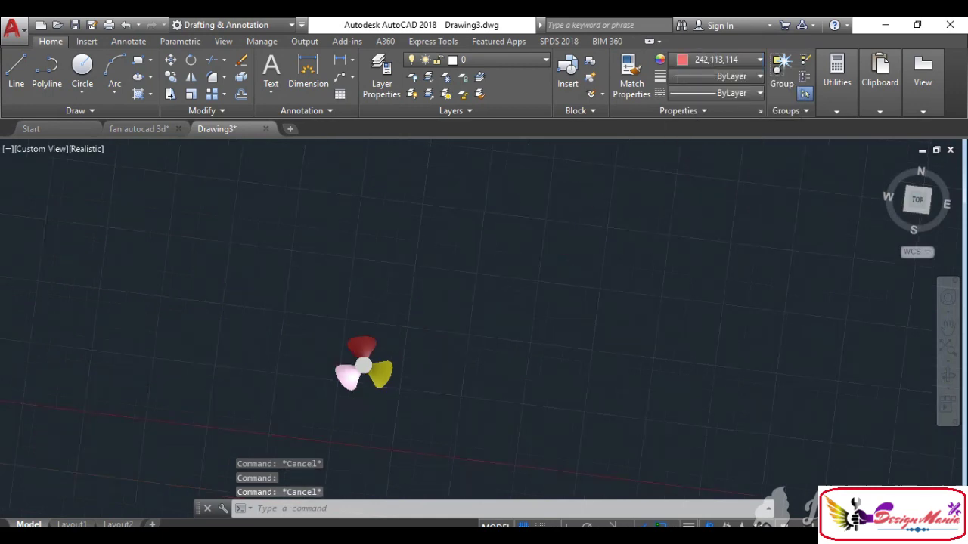
scroll(384, 345, "up", 3)
scroll(393, 346, "up", 3)
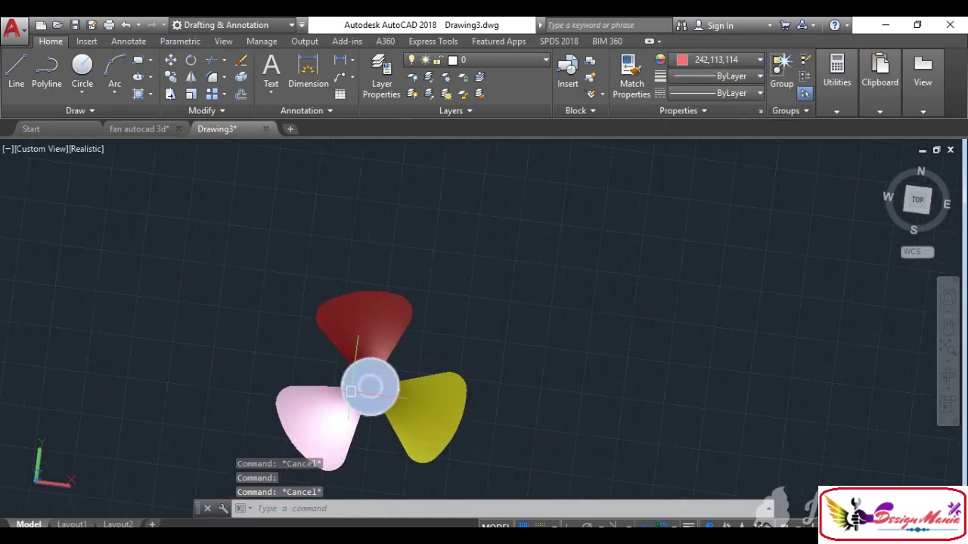
left_click(369, 387)
left_click(760, 60)
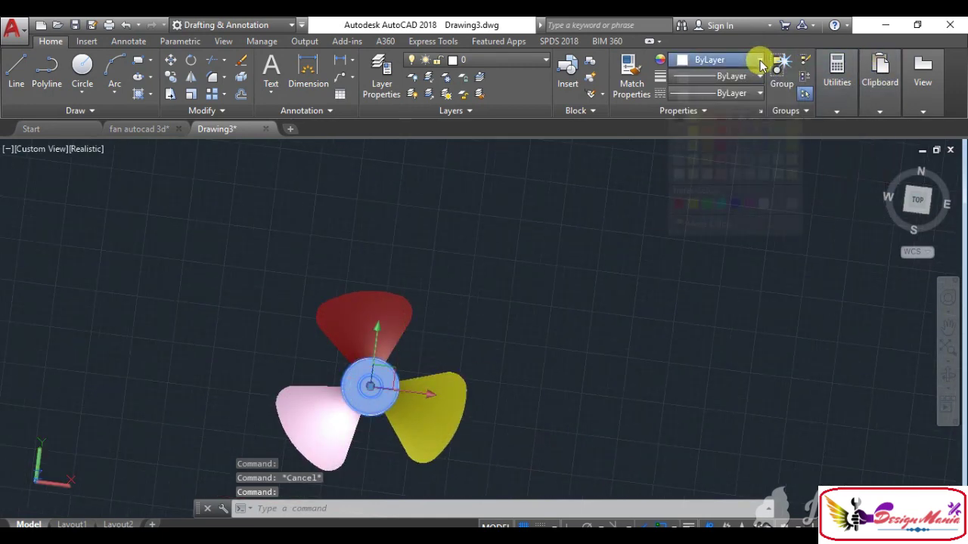
left_click(749, 203)
key("Escape")
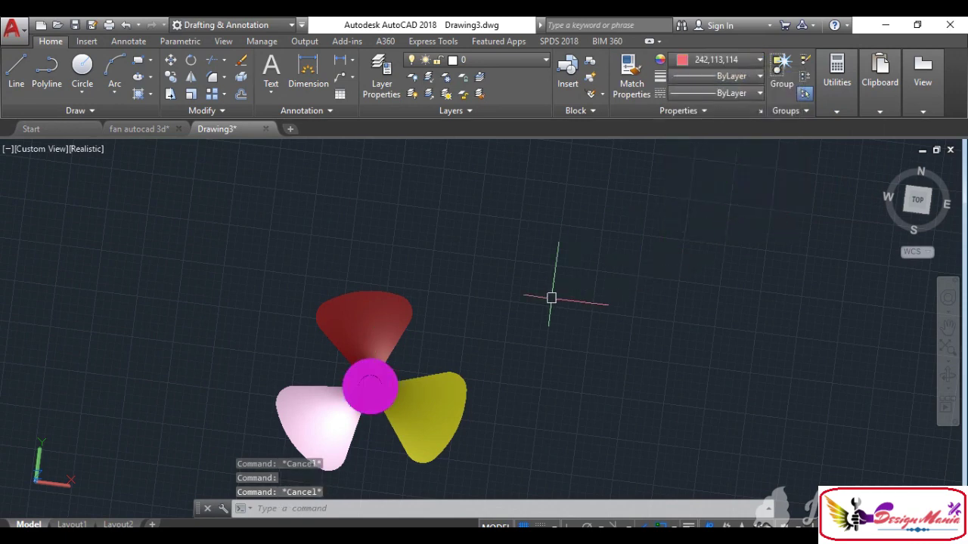
Step: Orbit the view to see the multicoloured fan at an angle in 3D
scroll(491, 303, "down", 5)
scroll(477, 341, "up", 5)
scroll(473, 356, "down", 3)
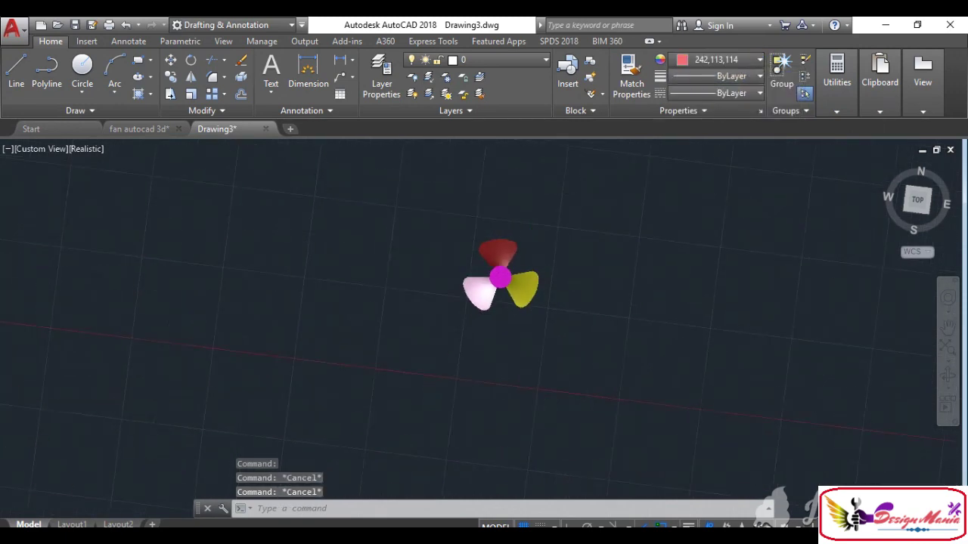
scroll(569, 282, "up", 3)
mouse_move(532, 342)
middle_mouse_down("shift")
mouse_move(269, 239)
mouse_move(234, 360)
middle_mouse_up("shift")
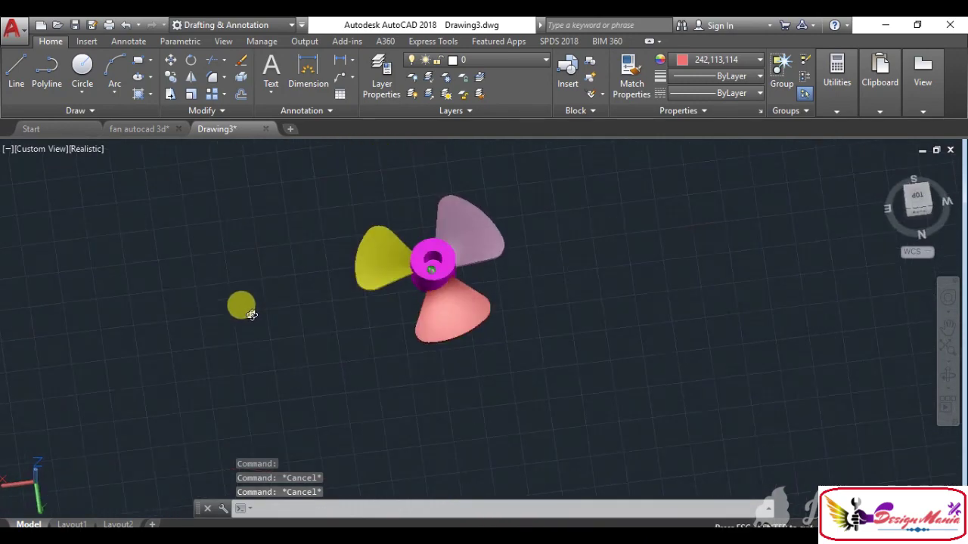
mouse_move(496, 295)
middle_mouse_down("shift")
mouse_move(368, 320)
mouse_move(519, 287)
mouse_move(680, 214)
mouse_move(713, 173)
mouse_move(676, 207)
mouse_move(533, 280)
mouse_move(585, 265)
middle_mouse_up("shift")
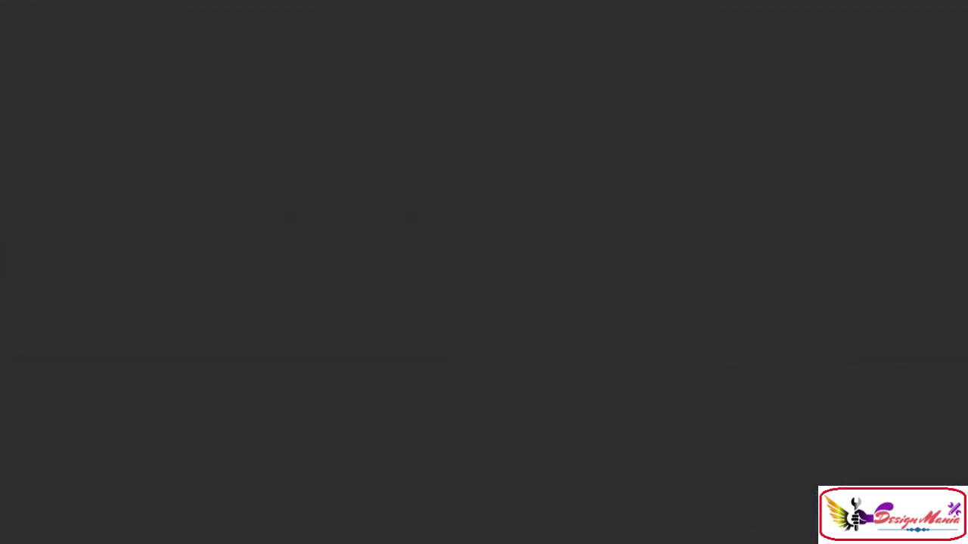